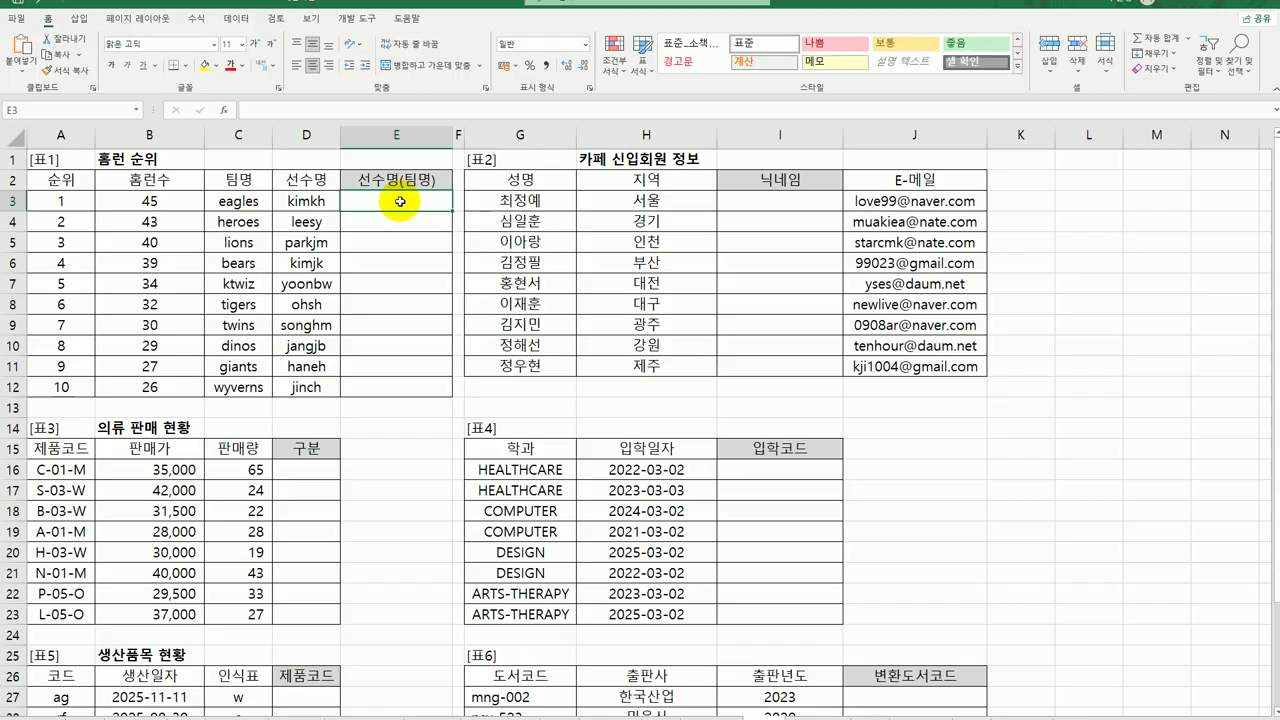
Enter =PROPER(D3) in cell E3 to capitalise the first player's name
text(=)
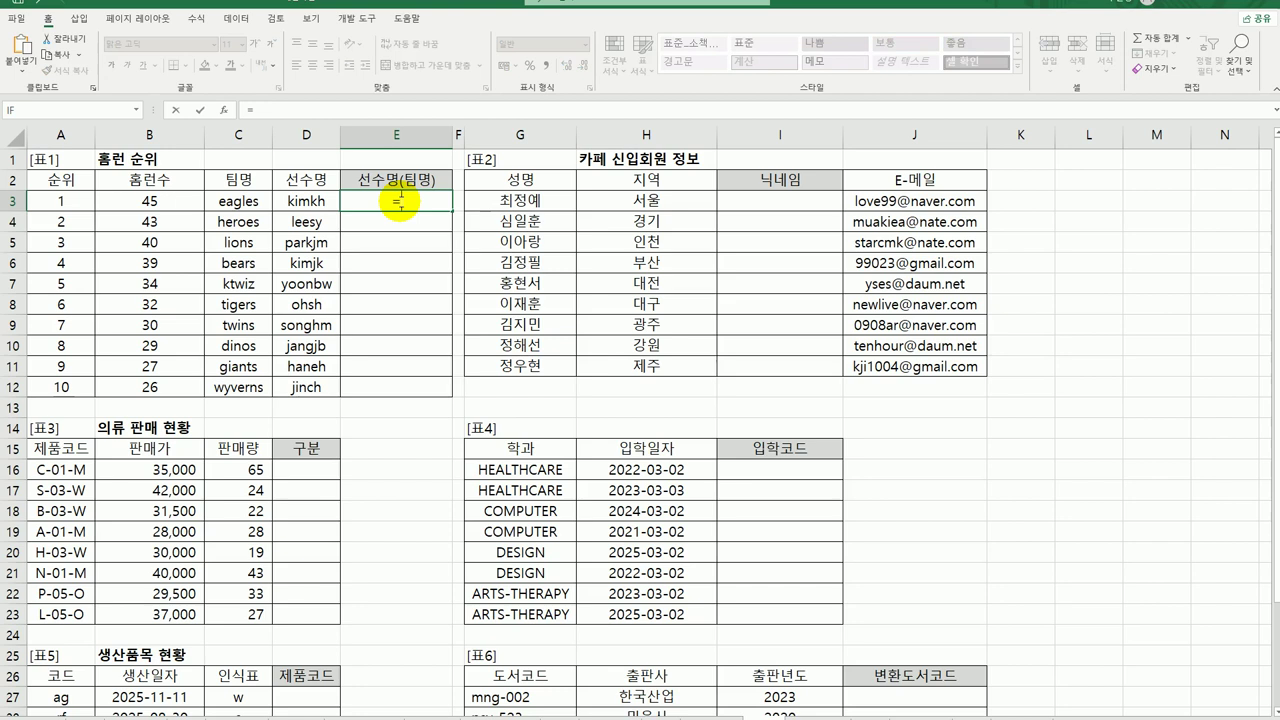
text(p)
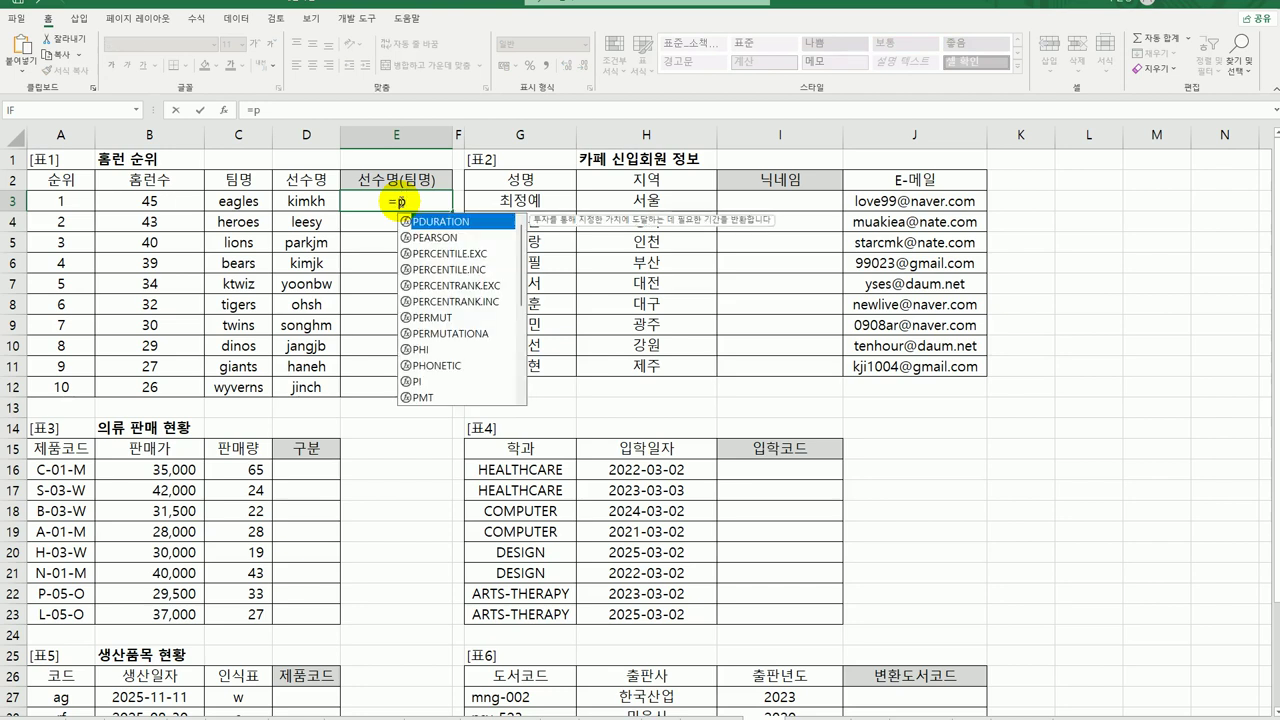
text(ro)
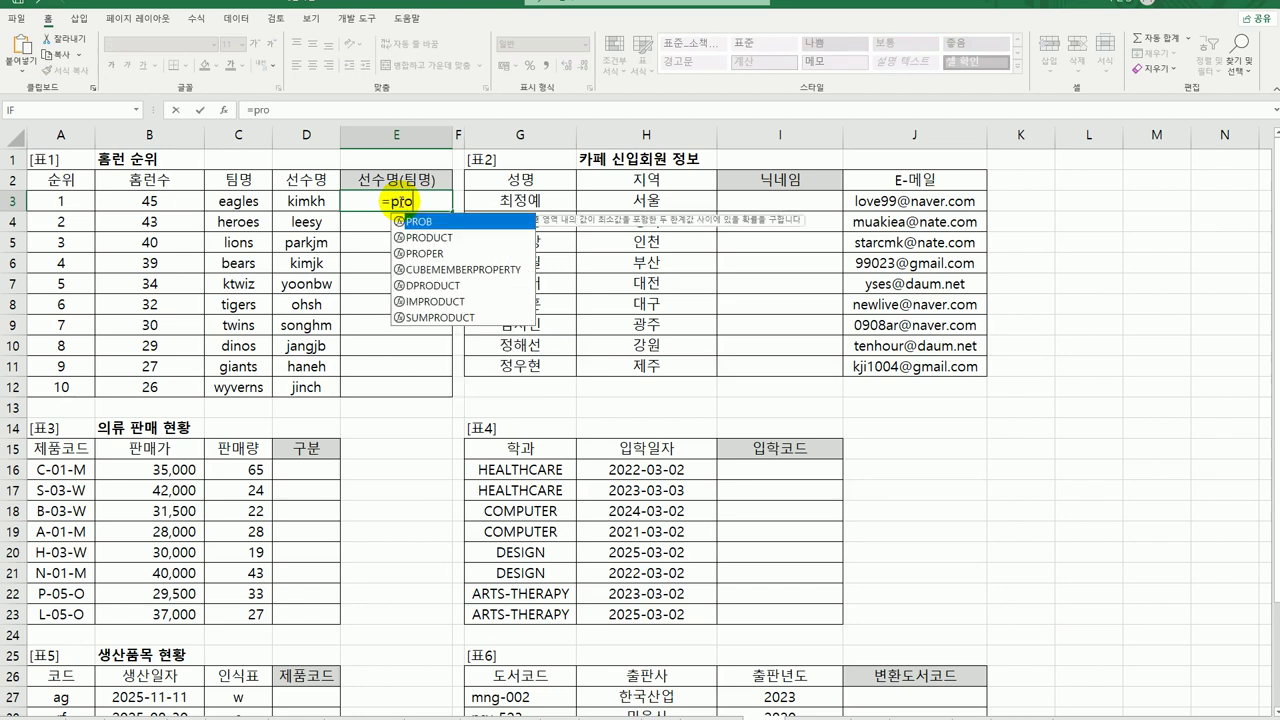
double_click(418, 253)
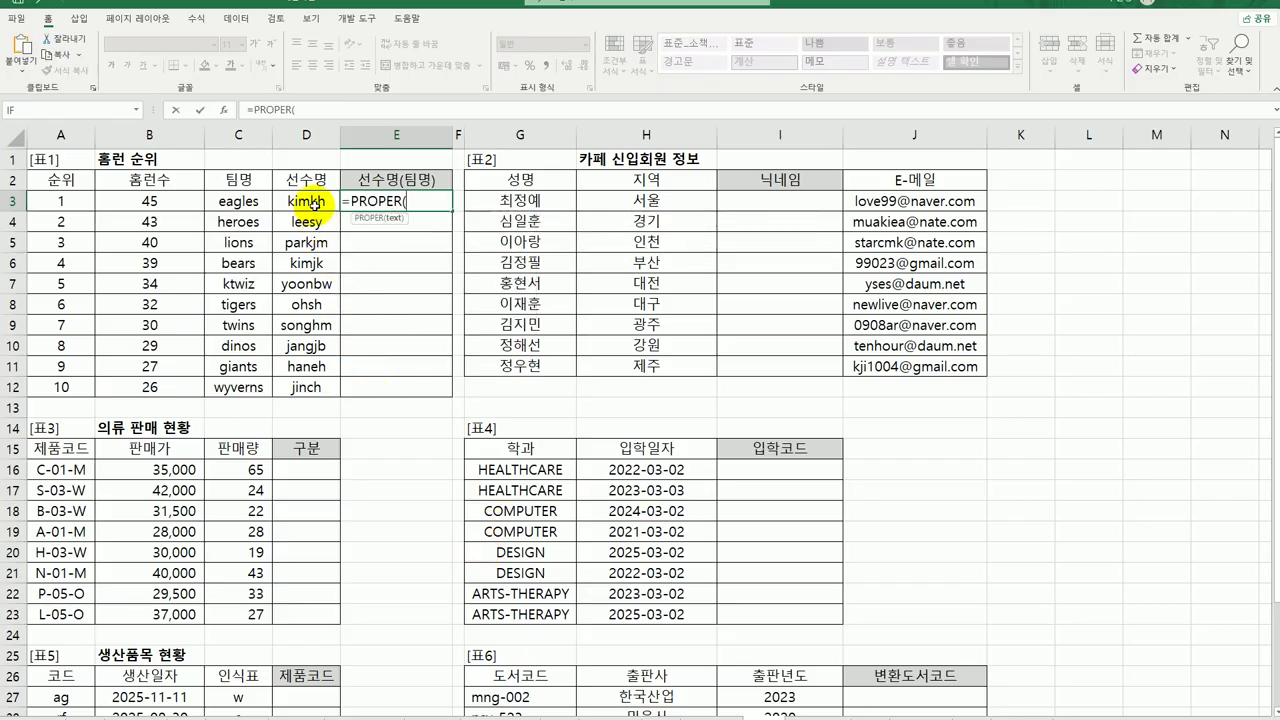
click(316, 204)
key(Return)
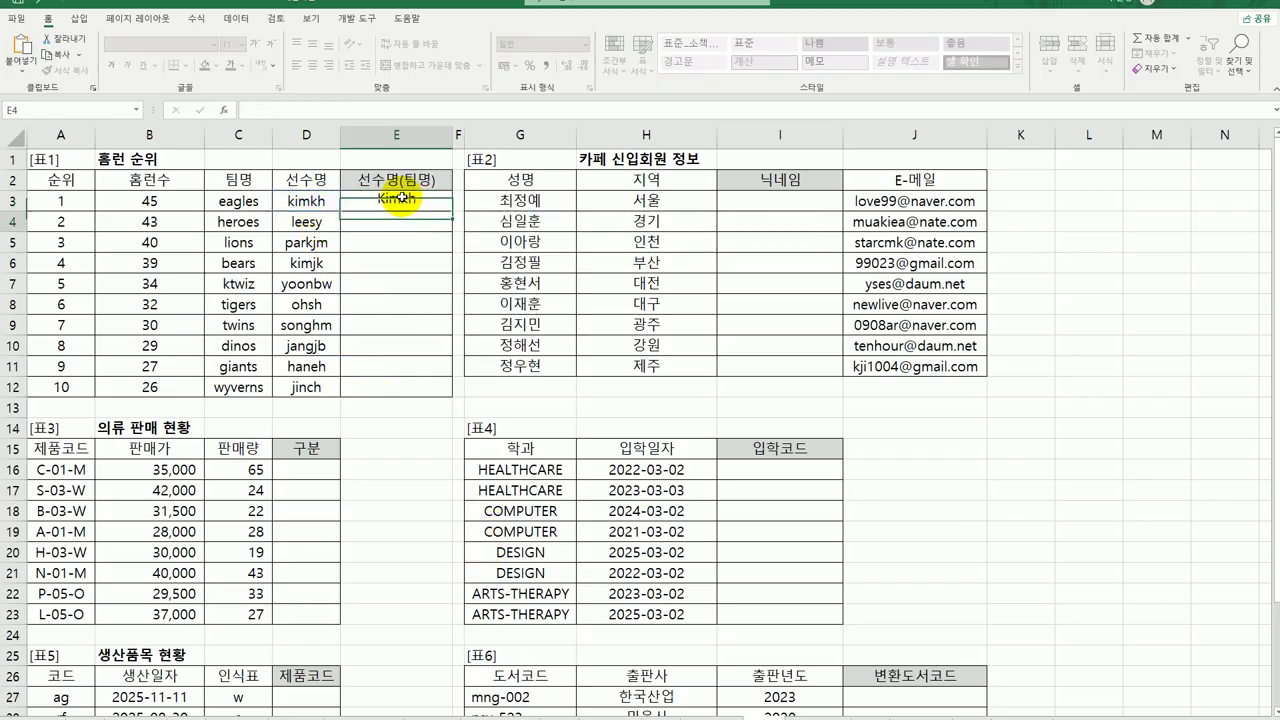
Extend the E3 formula with &"("&UPPER(C3) to append an opening parenthesis and the team name in uppercase
click(400, 200)
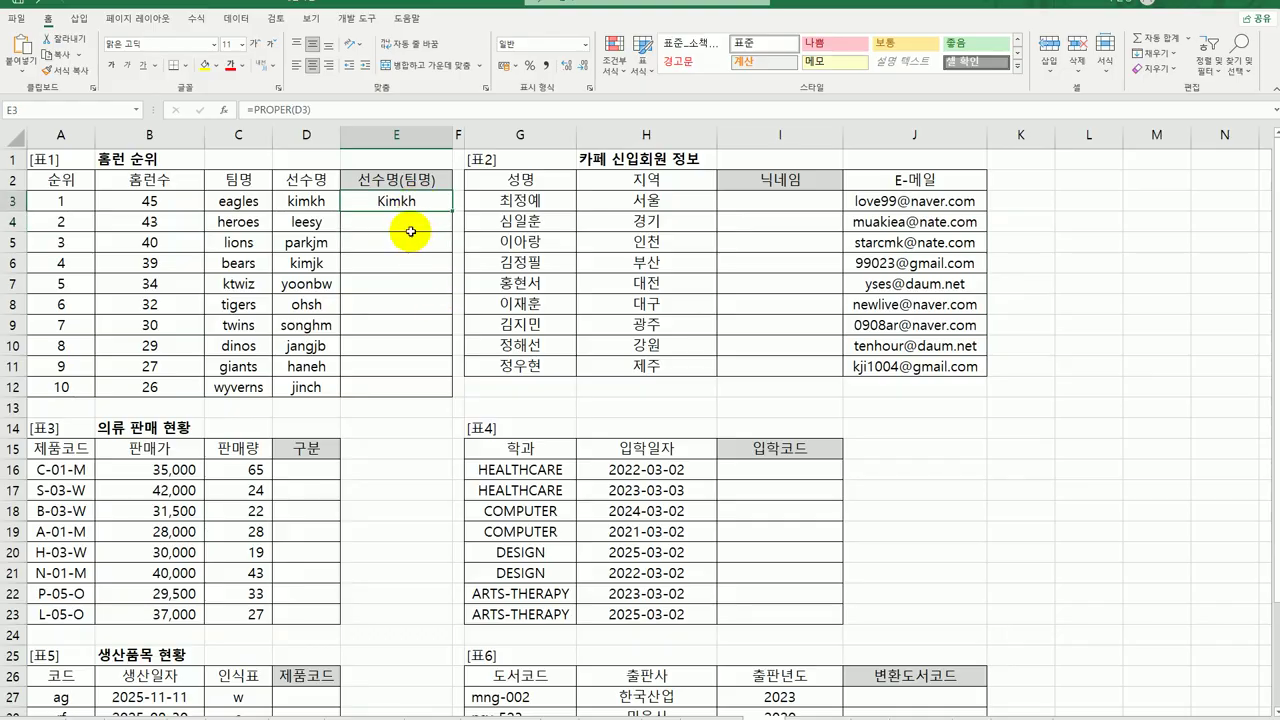
double_click(412, 203)
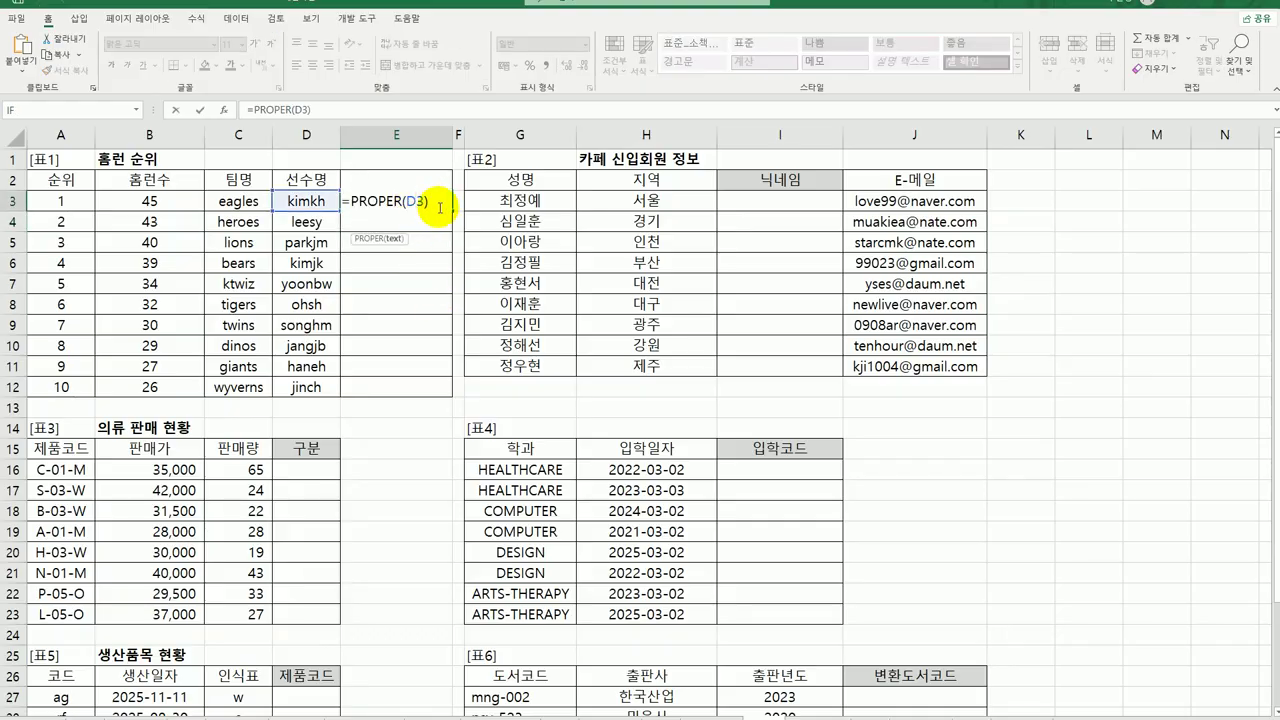
text(&)
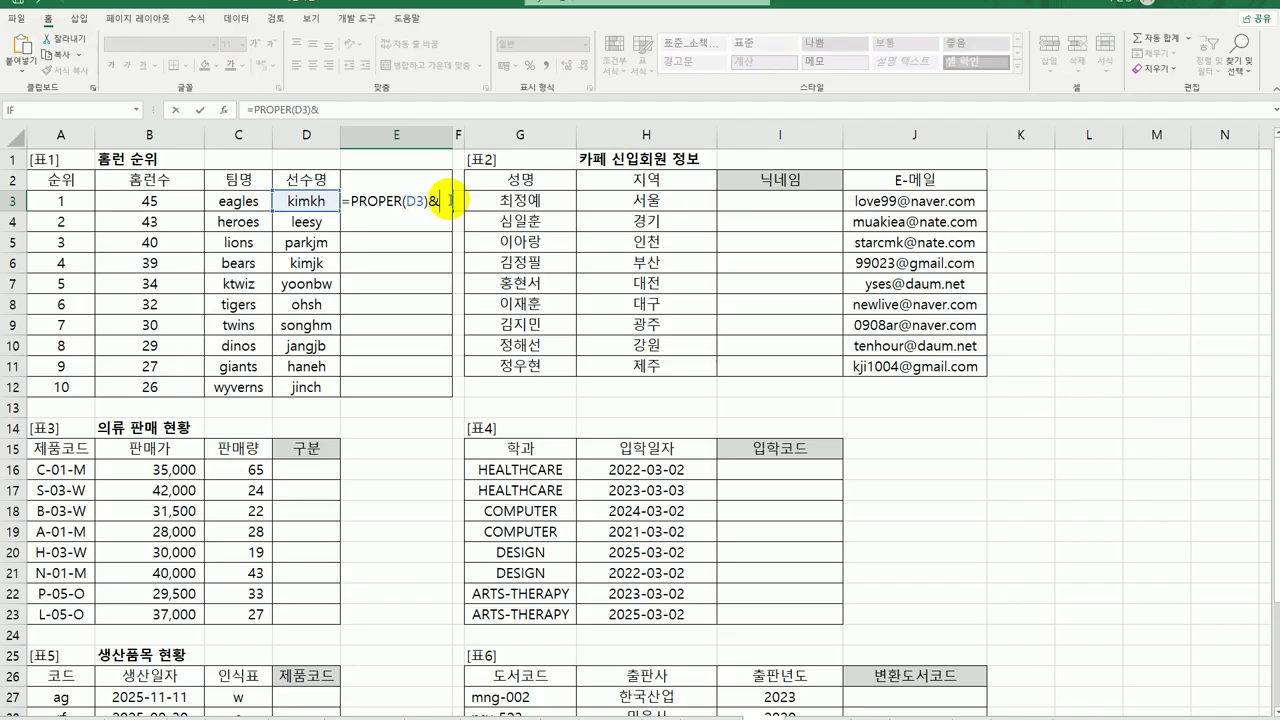
text("(")
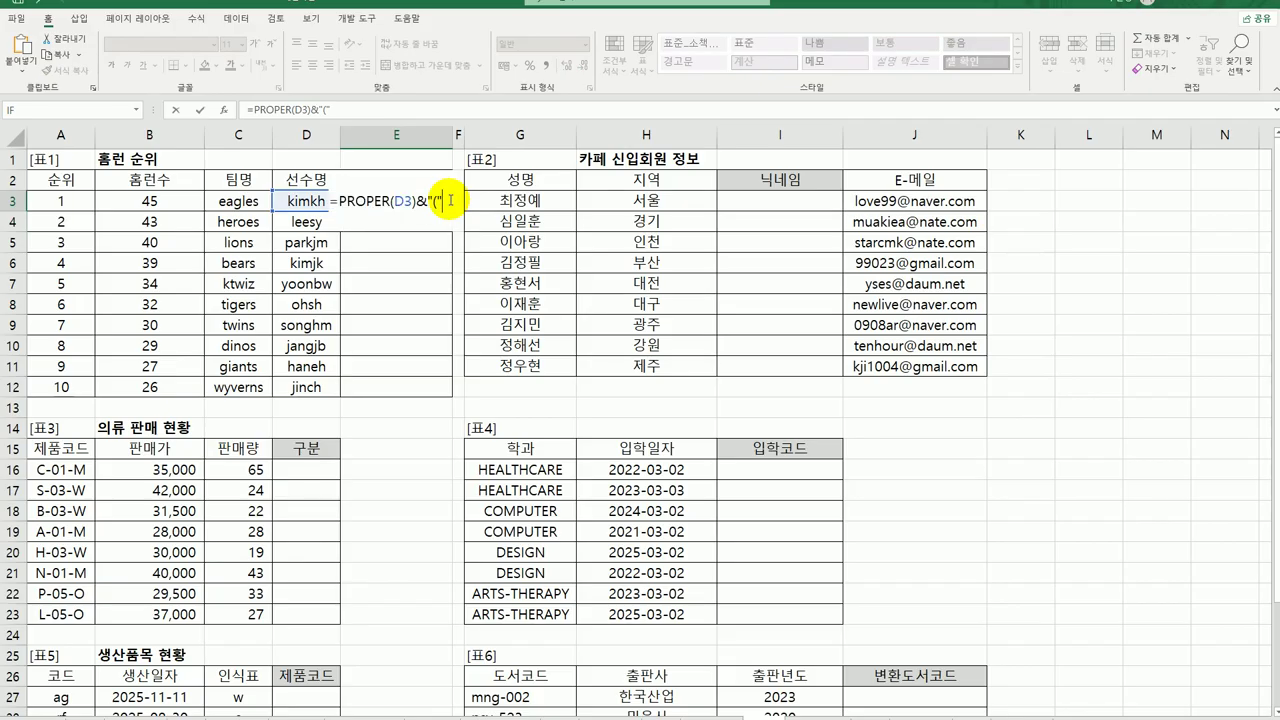
text(&upp)
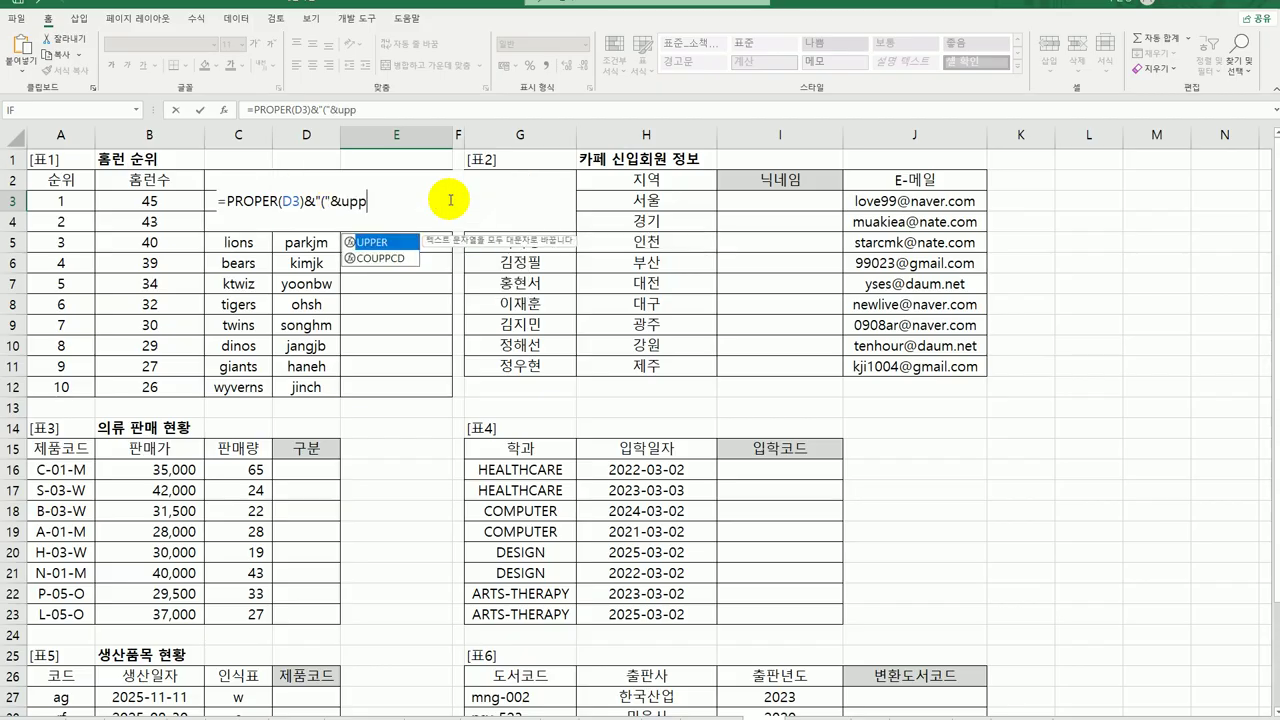
key(Tab)
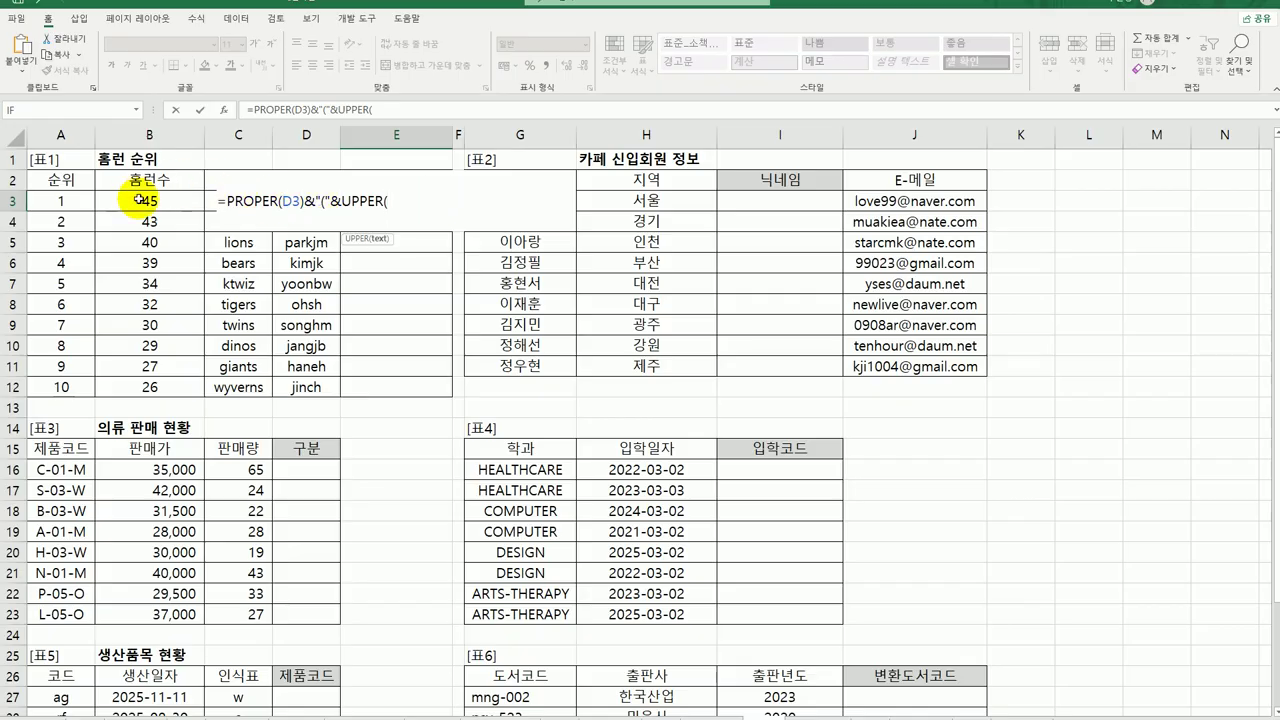
click(210, 200)
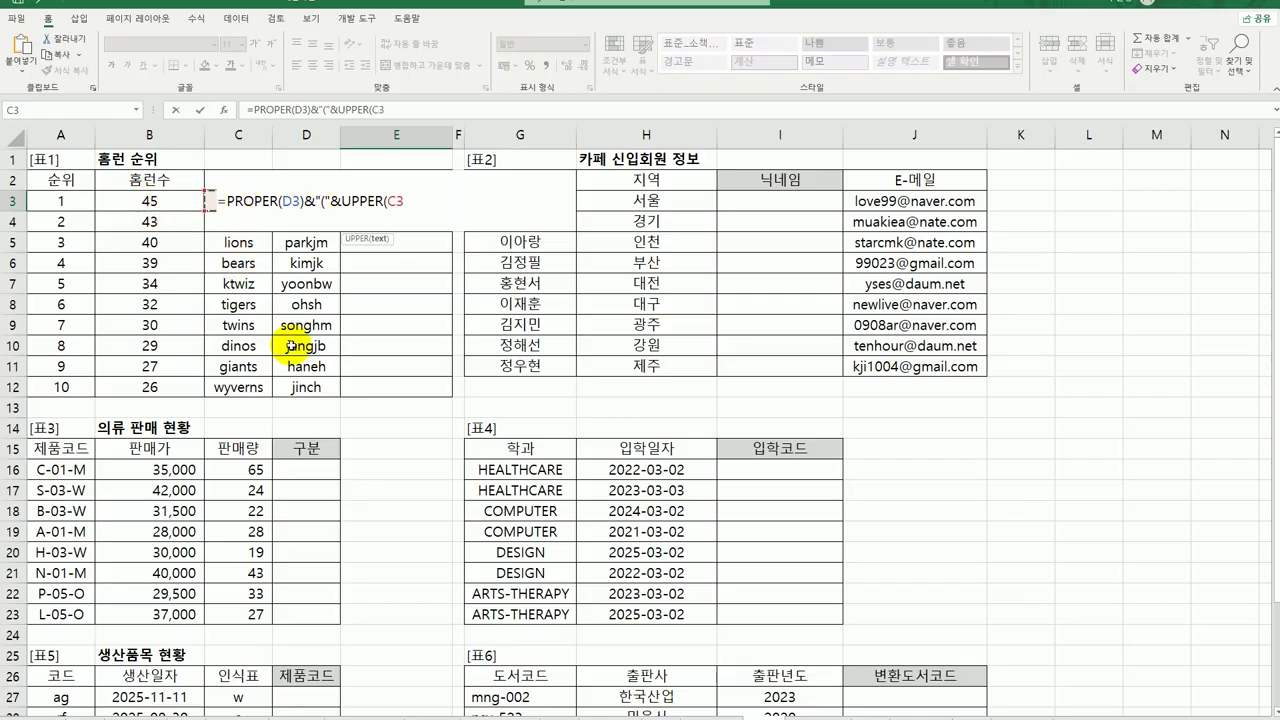
text())
key(Return)
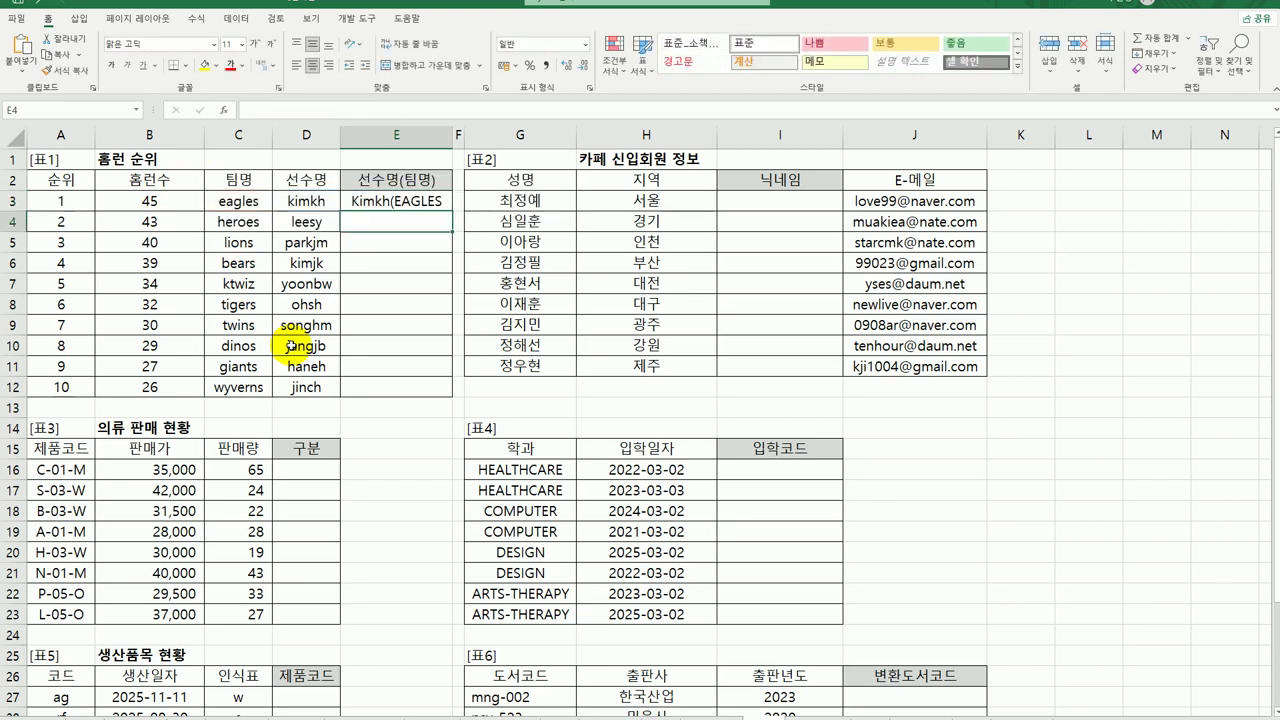
Append &")" to the E3 formula and fill it down through E12
double_click(437, 196)
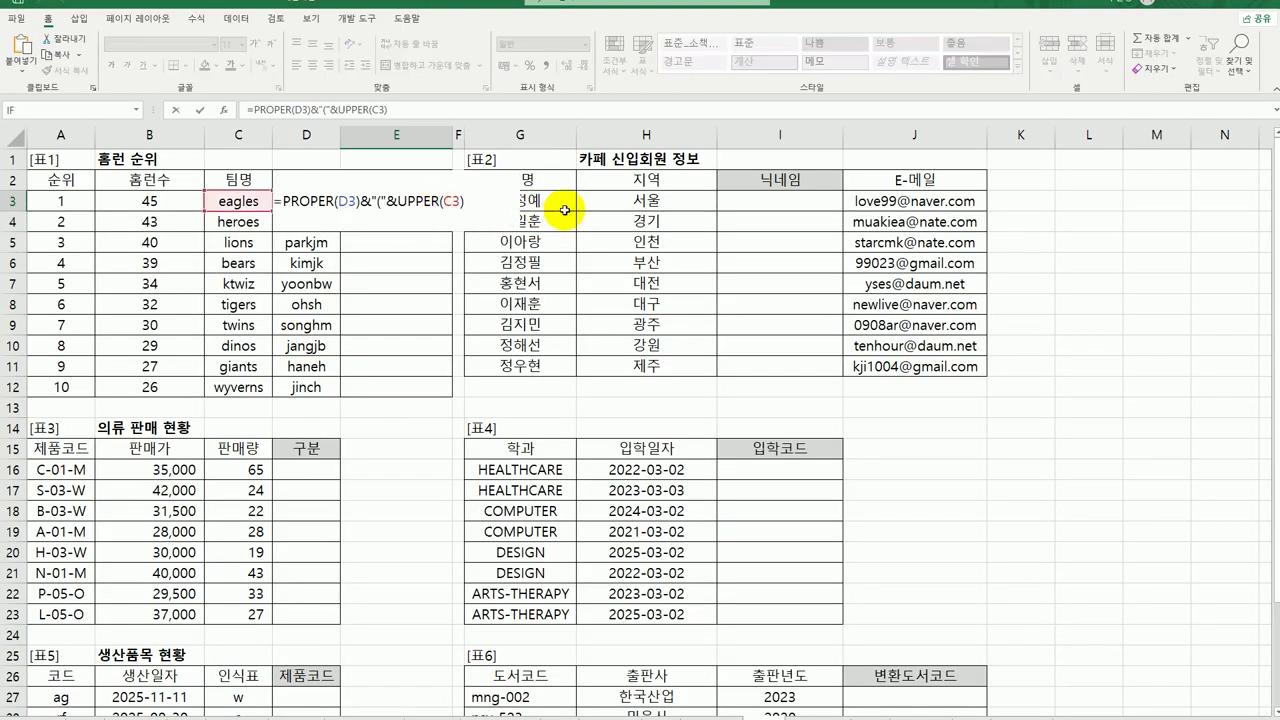
text(&"))
key(Return)
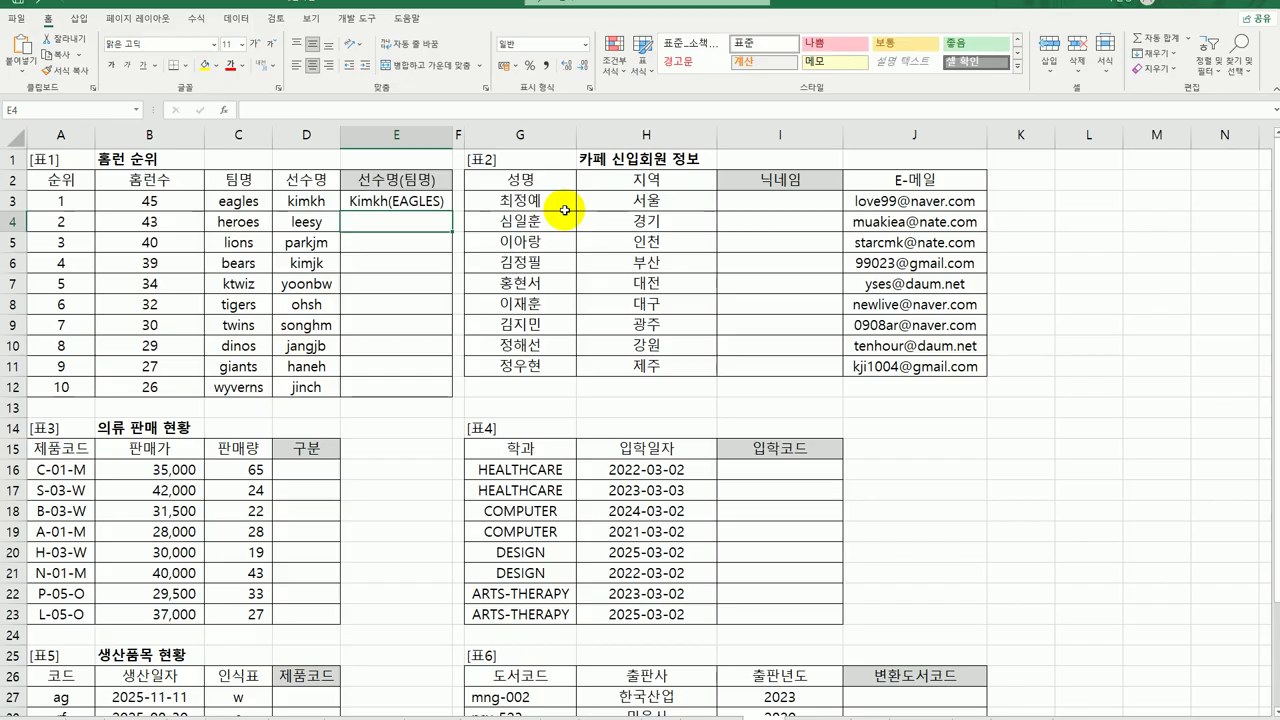
click(441, 201)
drag(451, 211, 431, 391)
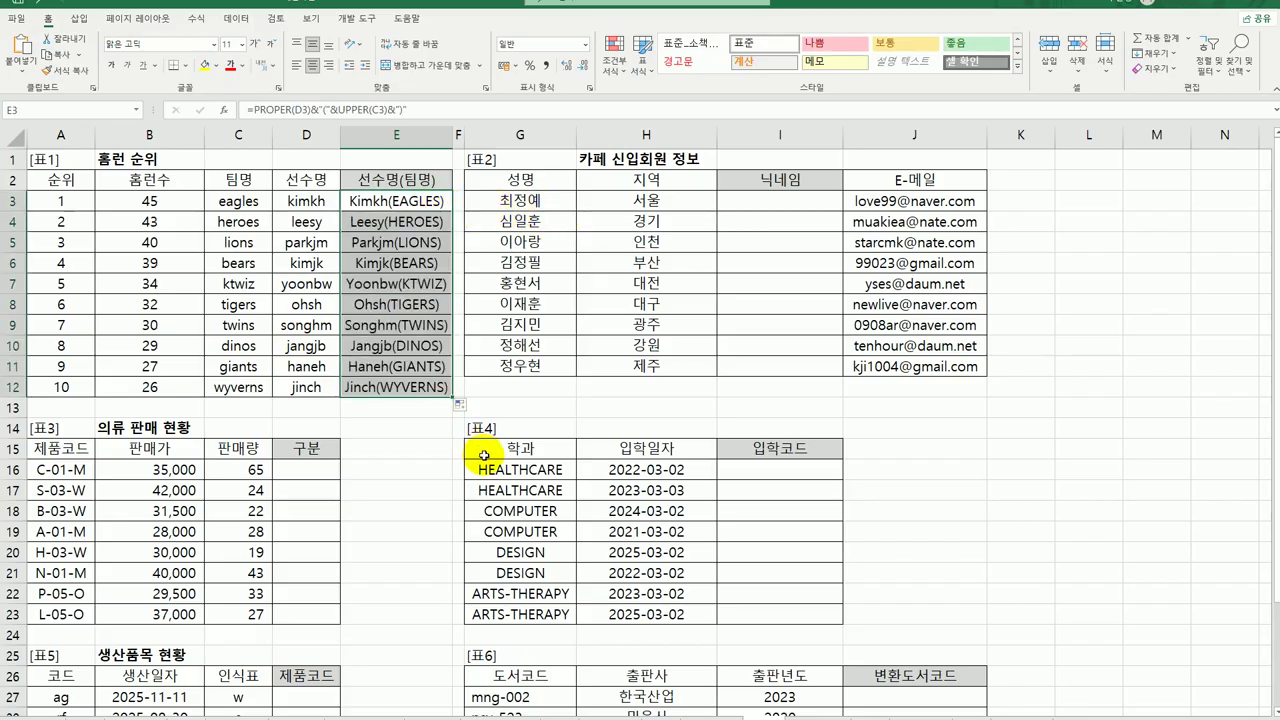
Start a SEARCH formula in I3 of the 닉네임 column and open its function arguments dialog
click(812, 200)
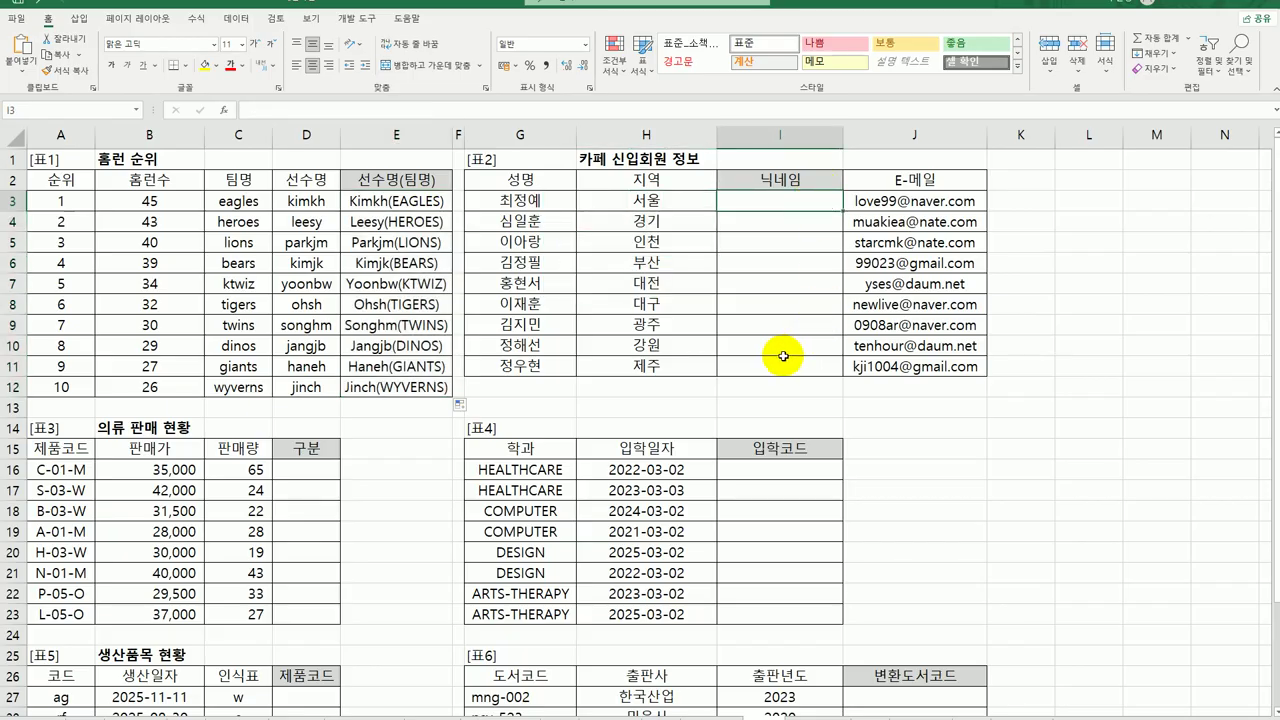
click(948, 205)
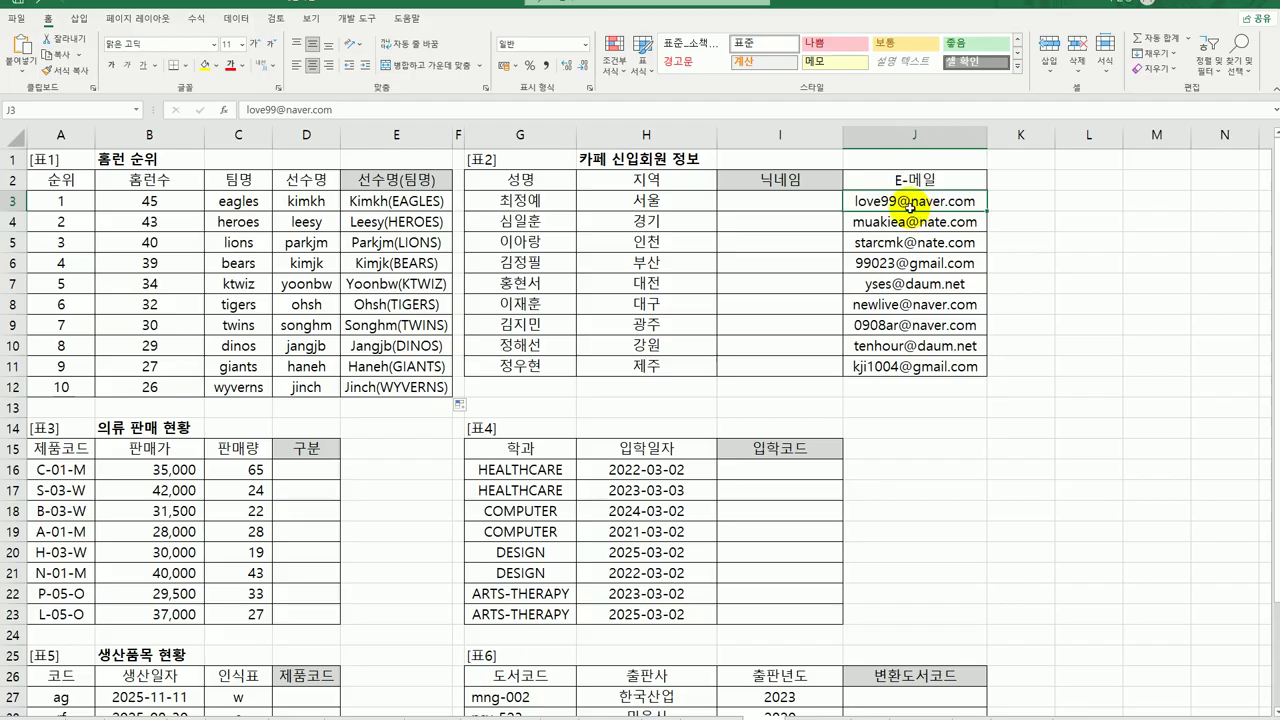
click(814, 199)
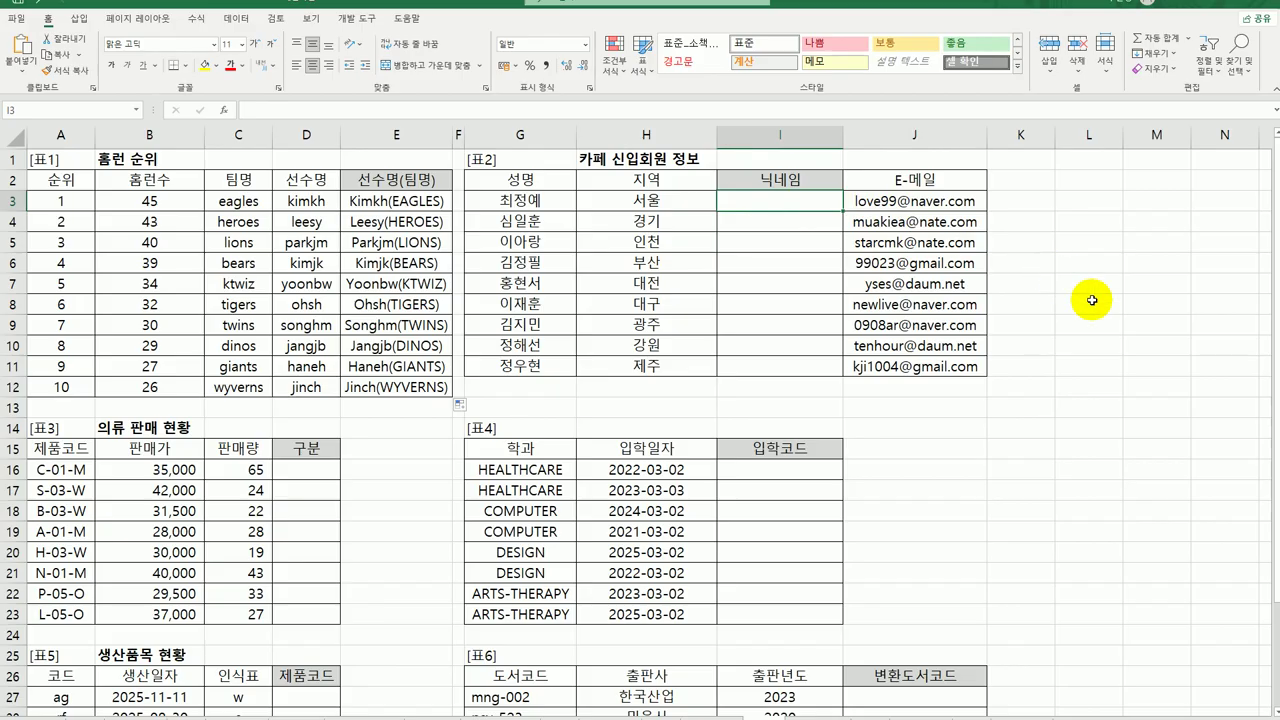
text(=)
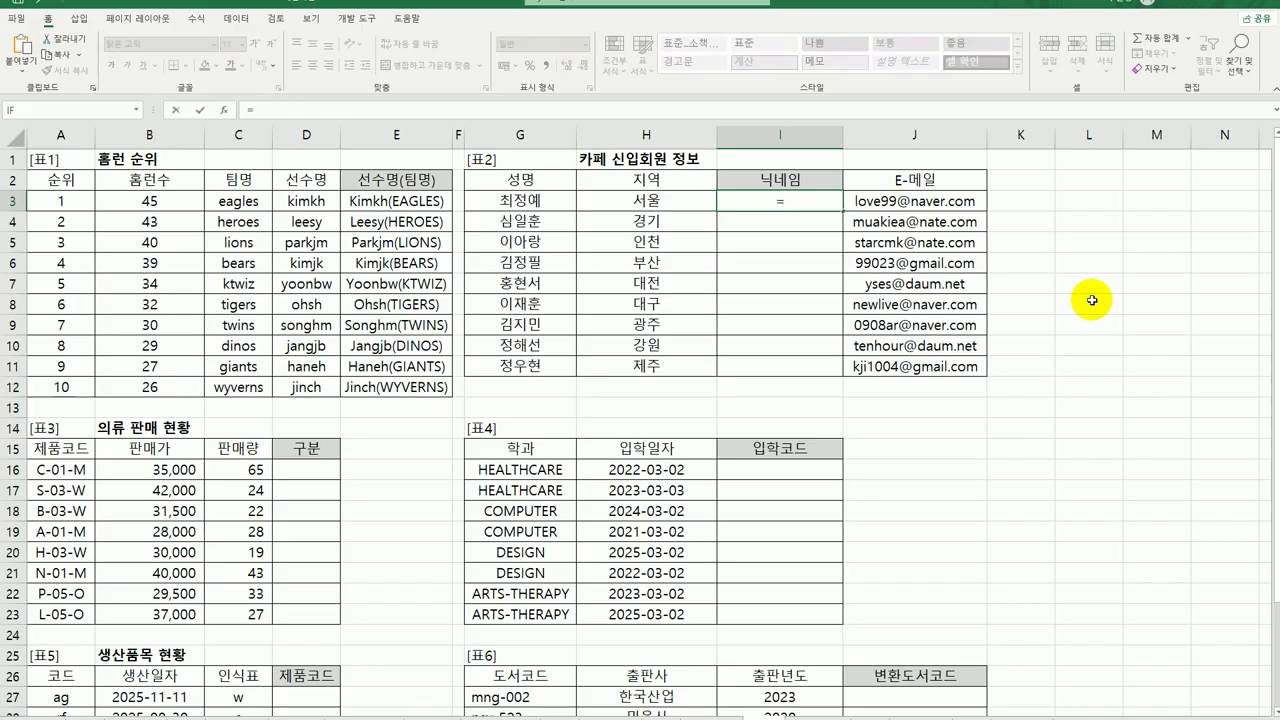
text(se)
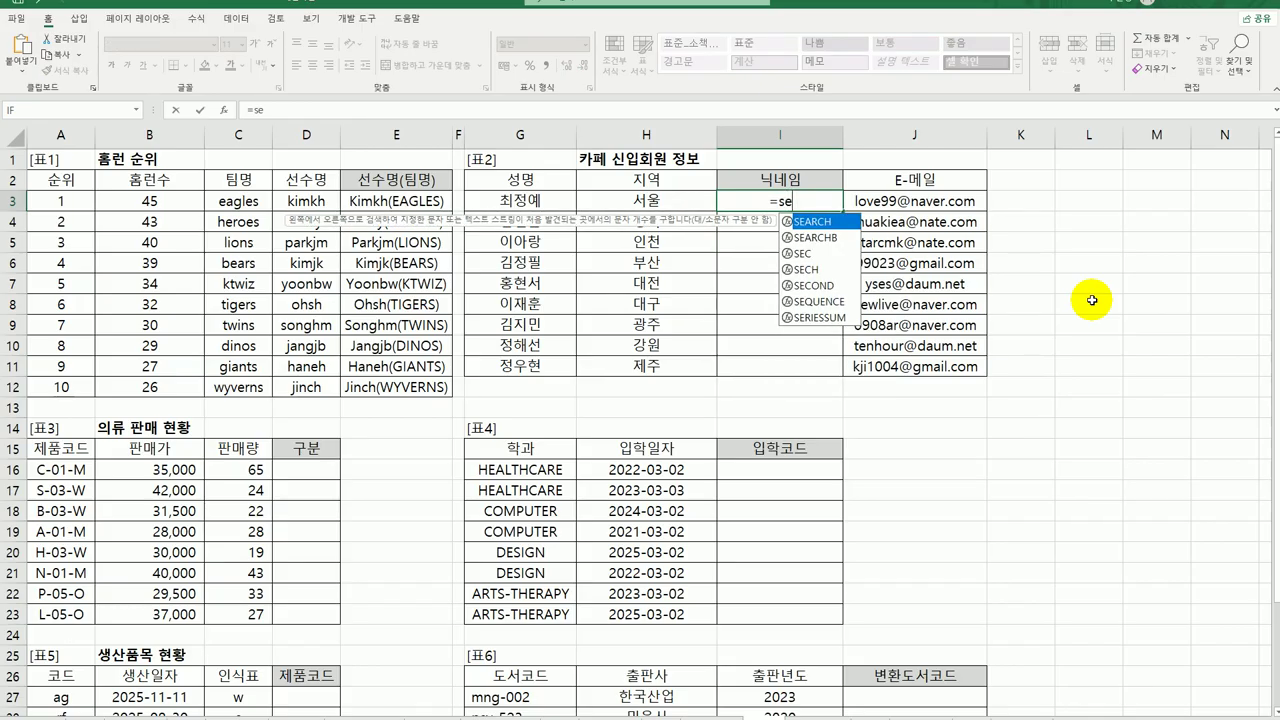
key(Tab)
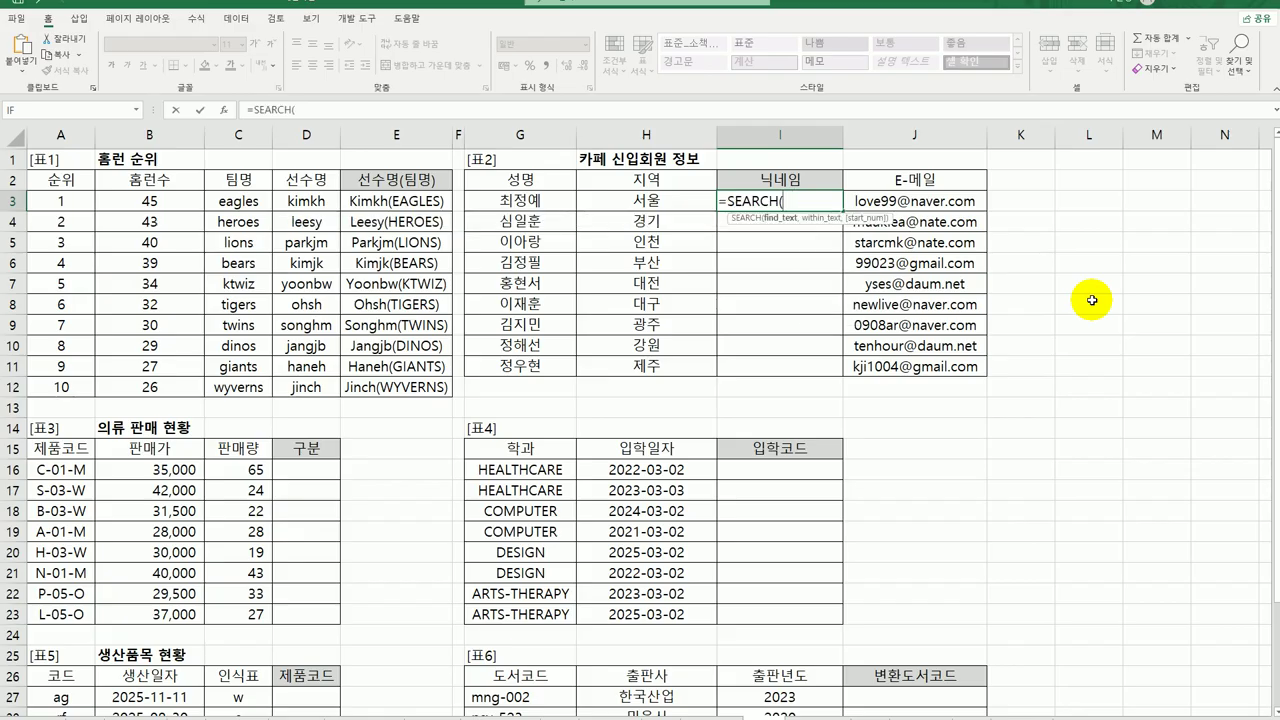
click(224, 109)
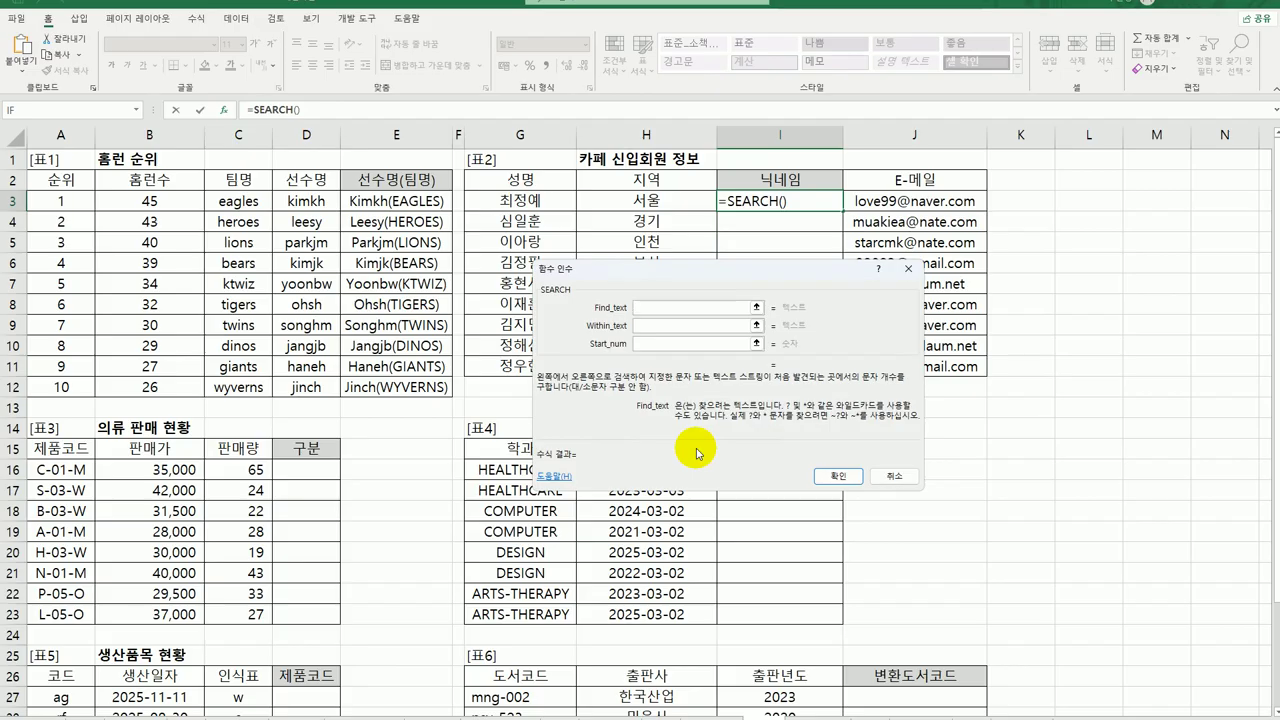
Complete the SEARCH formula with Find_text "@", Within_text J3 and Start_num 1, and fill it down through I11
text(@)
key(Tab)
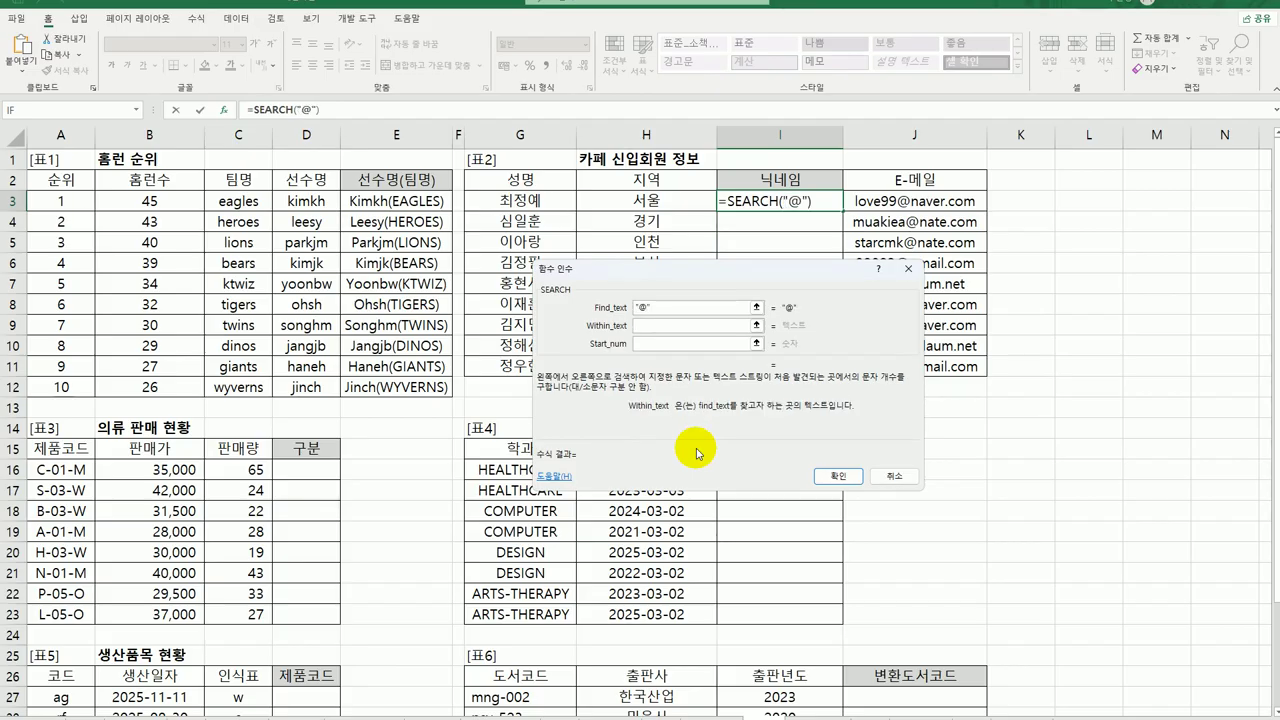
click(850, 201)
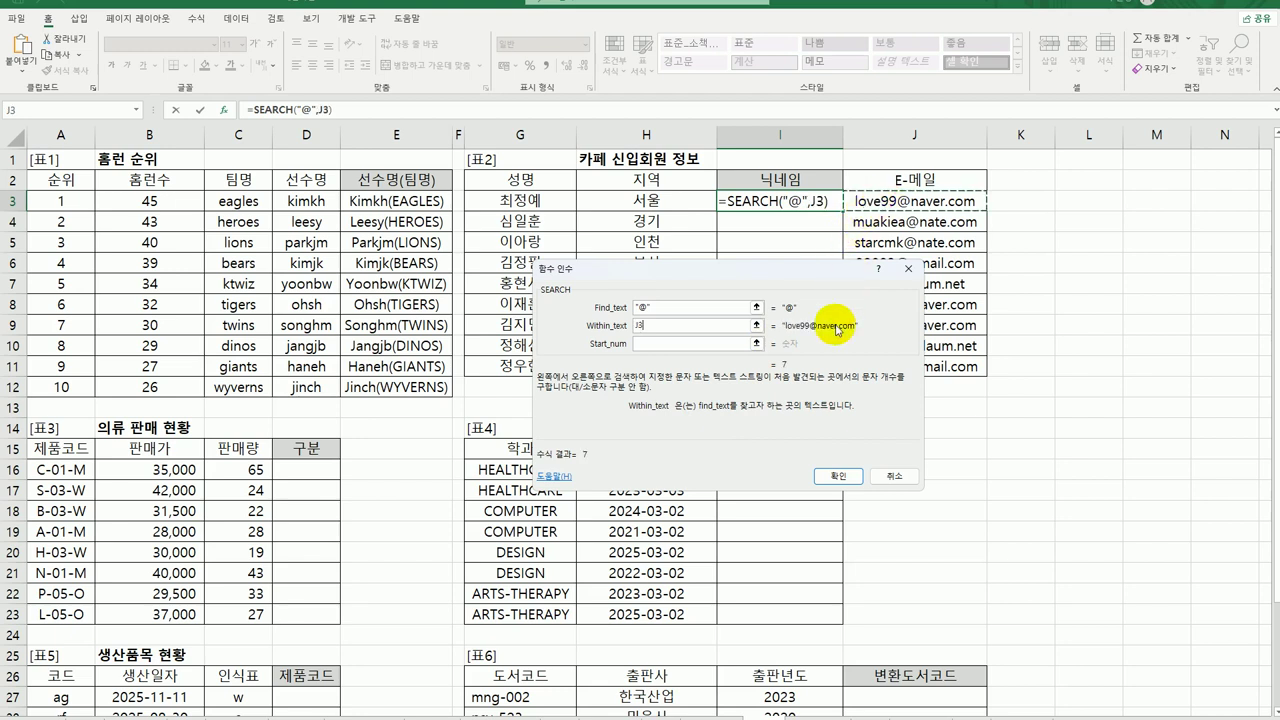
click(690, 345)
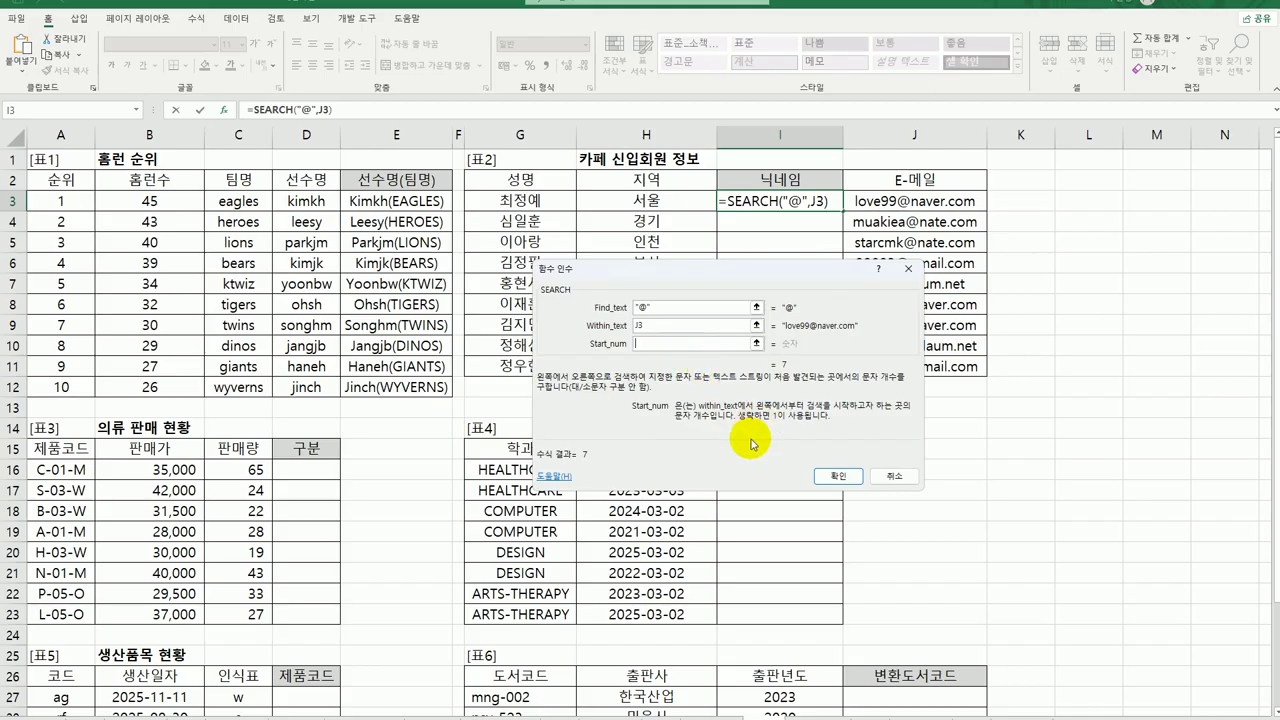
text(1)
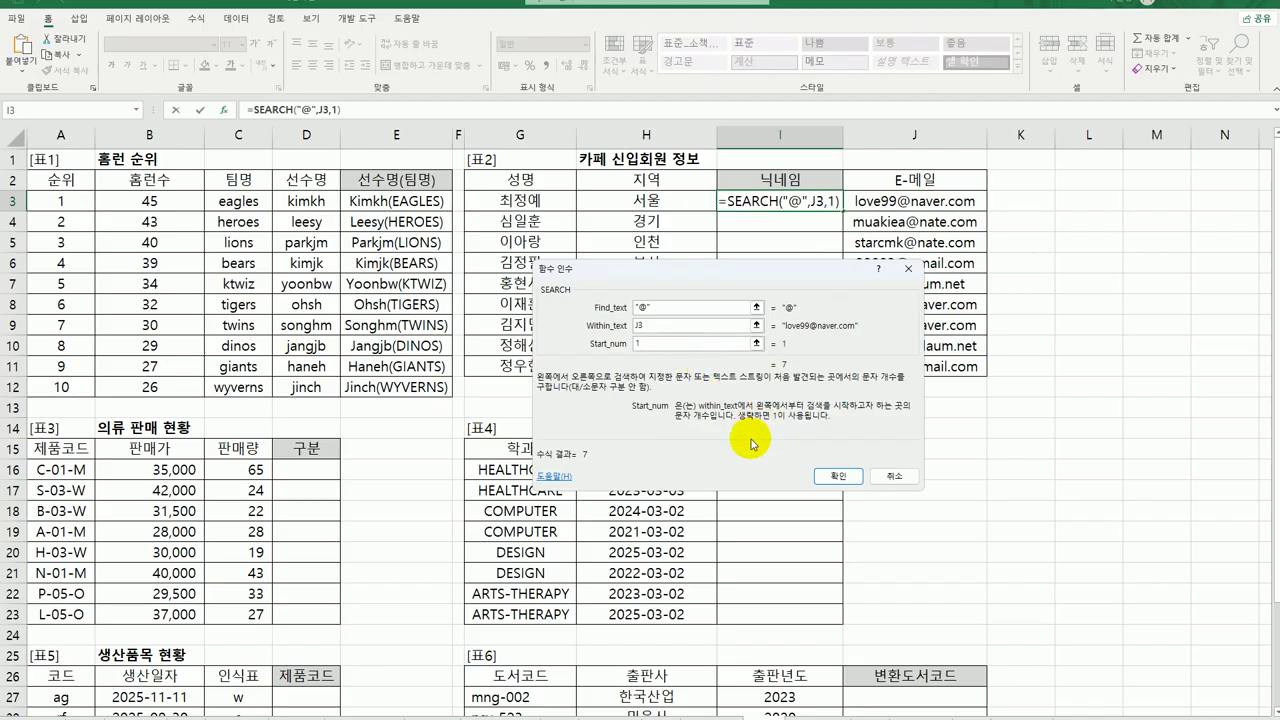
click(852, 479)
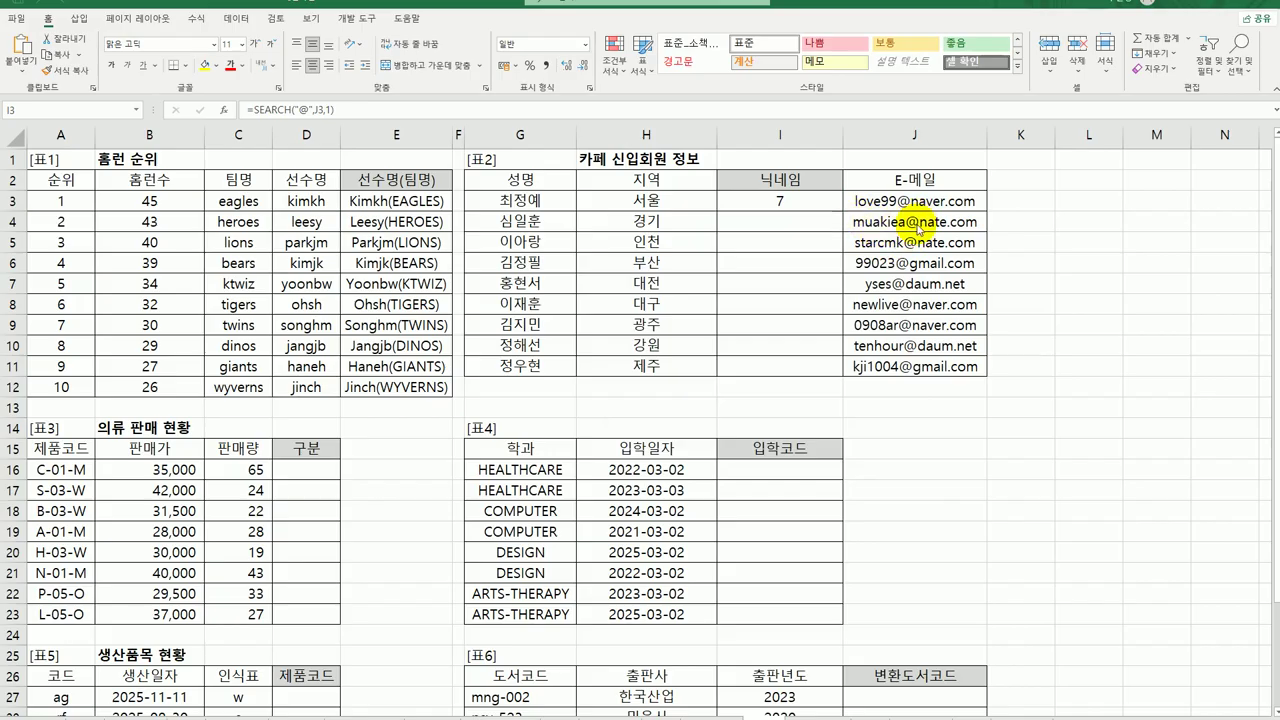
click(808, 207)
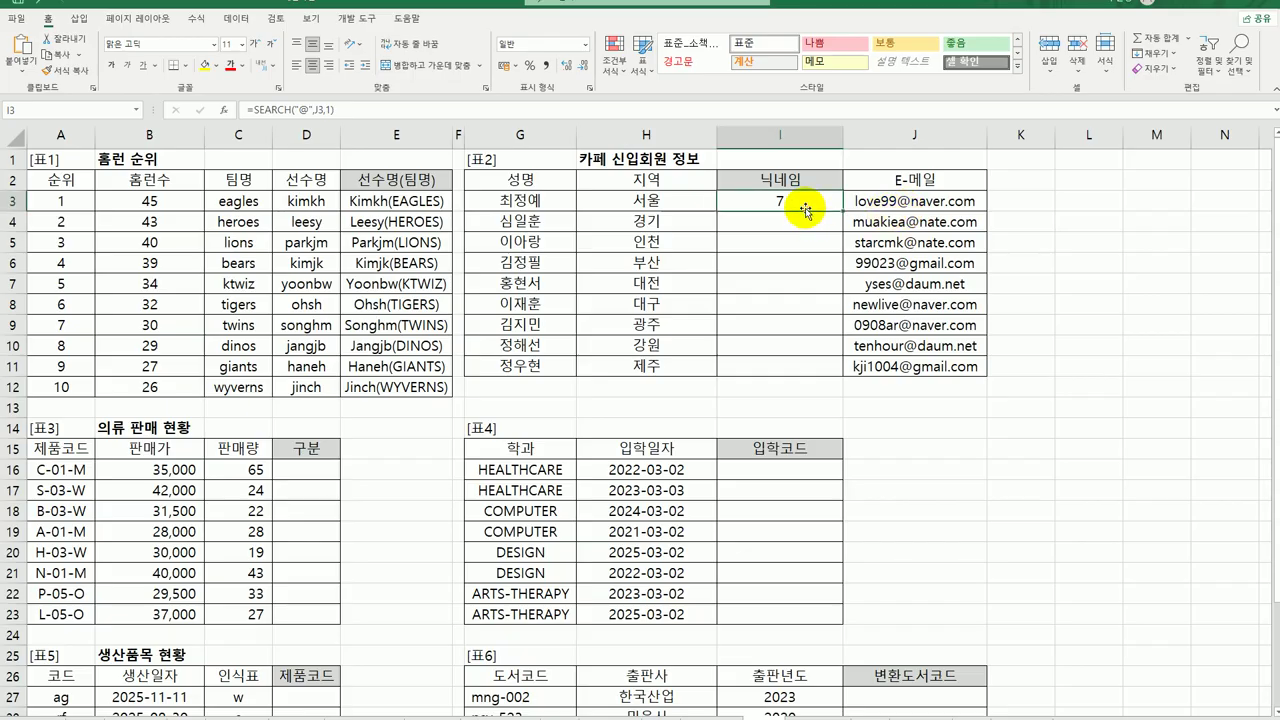
drag(840, 212, 828, 377)
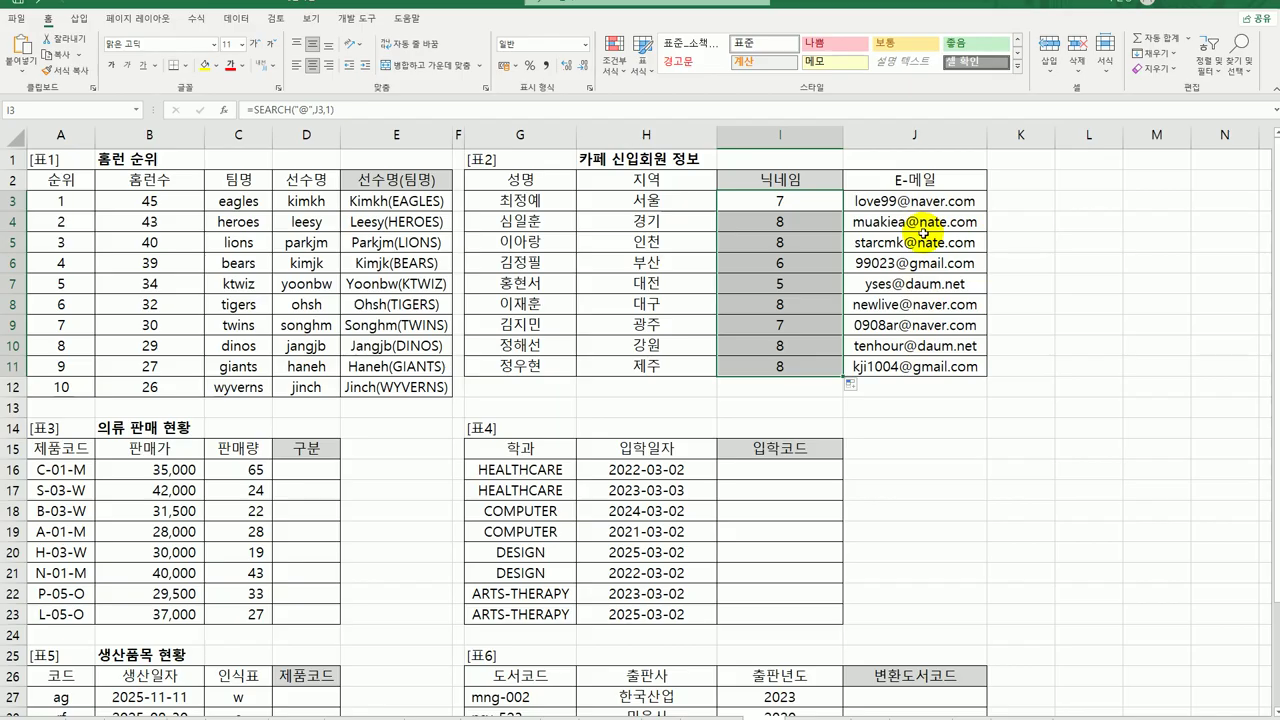
Change the I3 formula to =SEARCH("@",J3,1)-1 and fill it down through I11
double_click(803, 199)
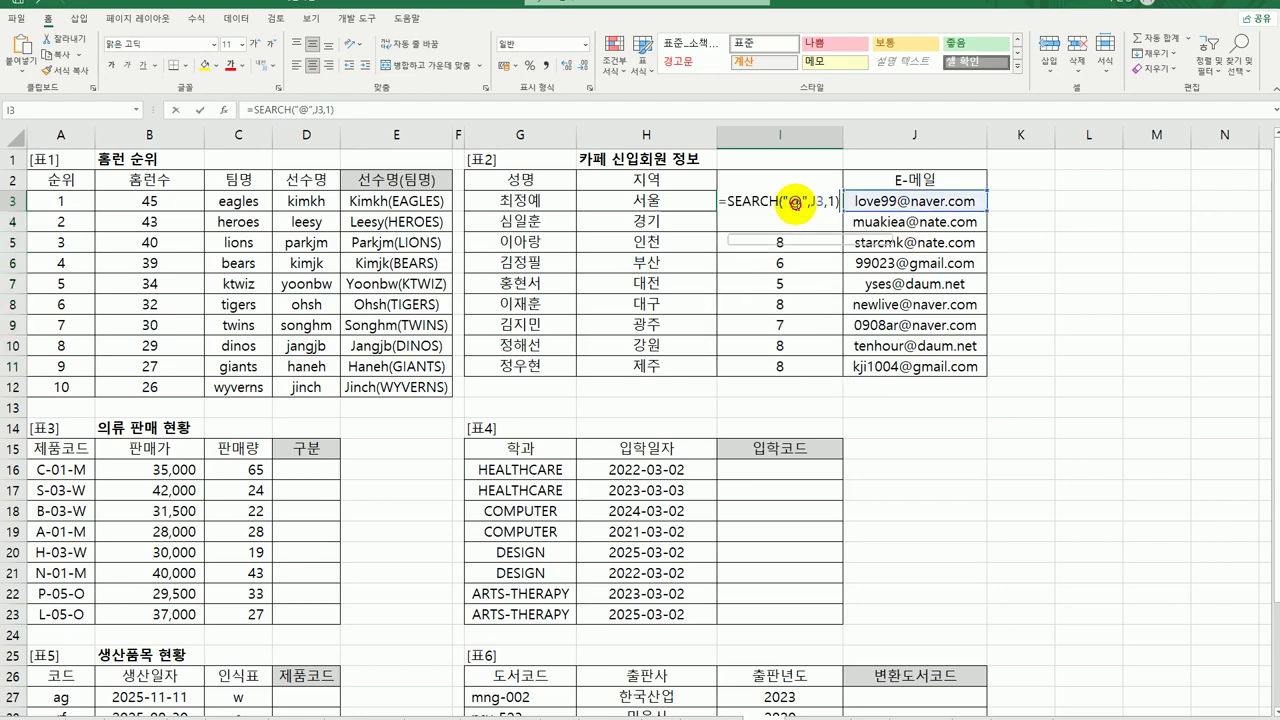
click(840, 203)
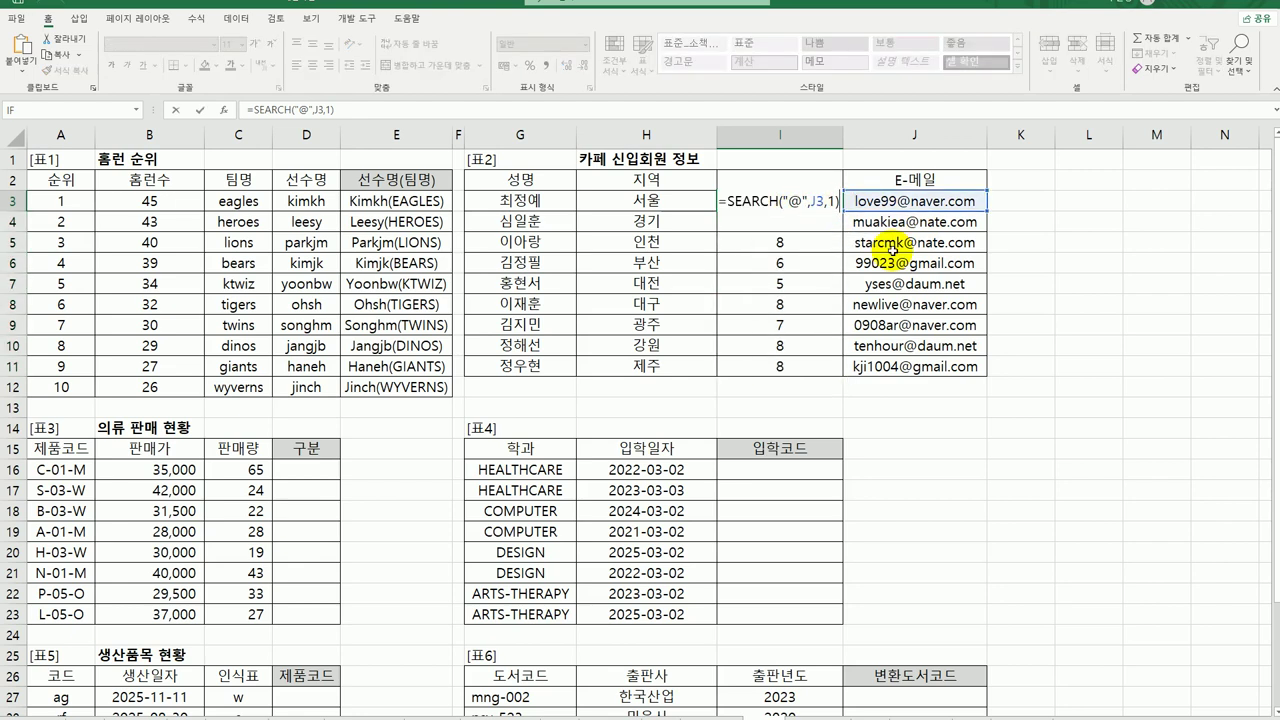
text(-1)
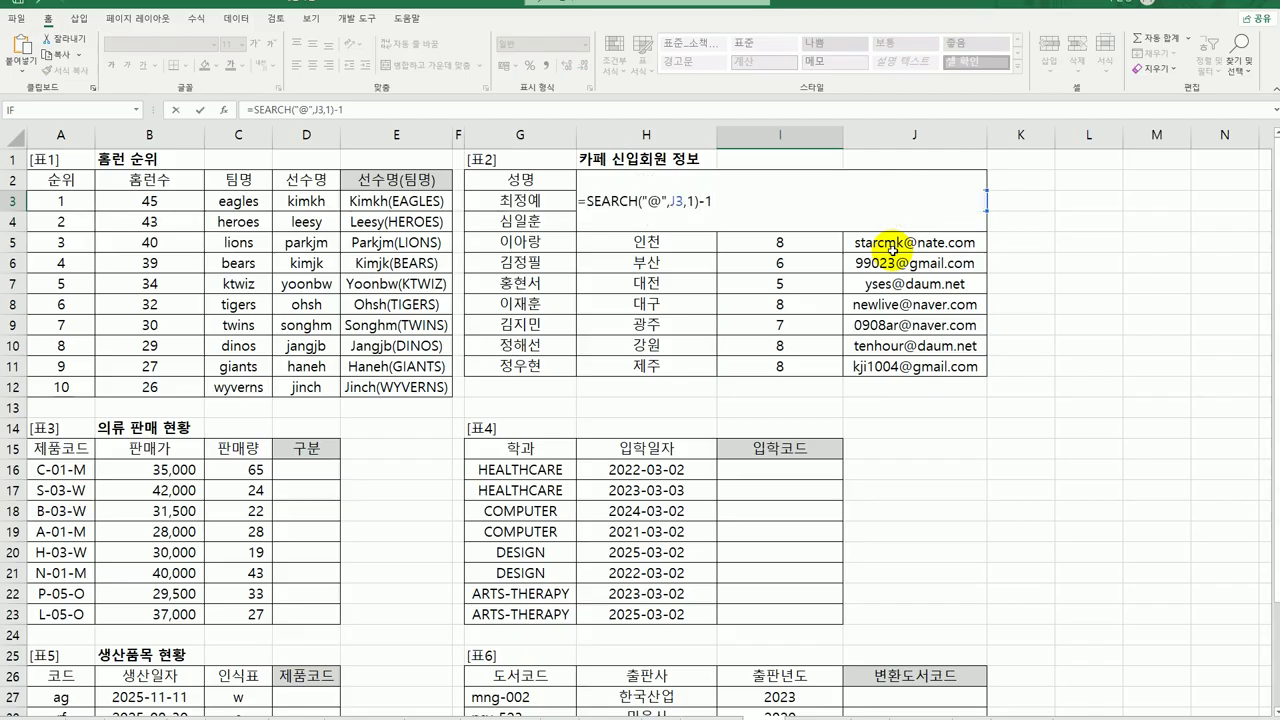
key(Return)
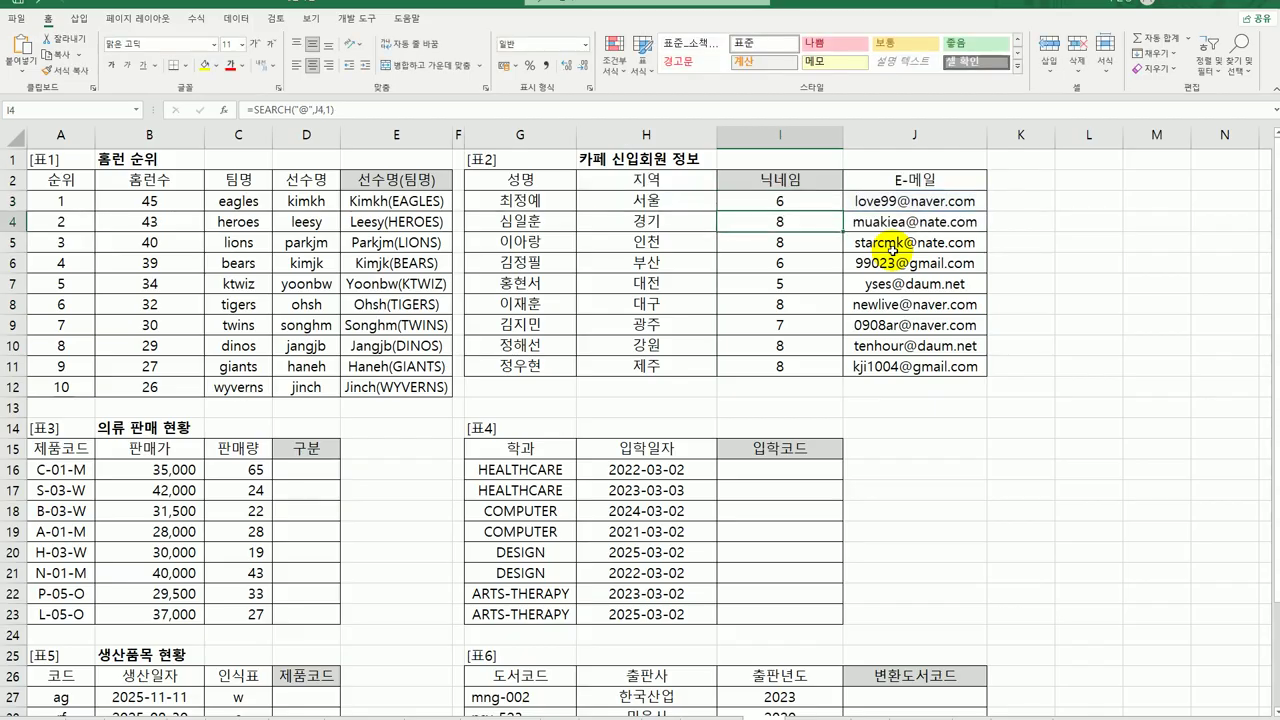
click(797, 206)
drag(846, 211, 812, 378)
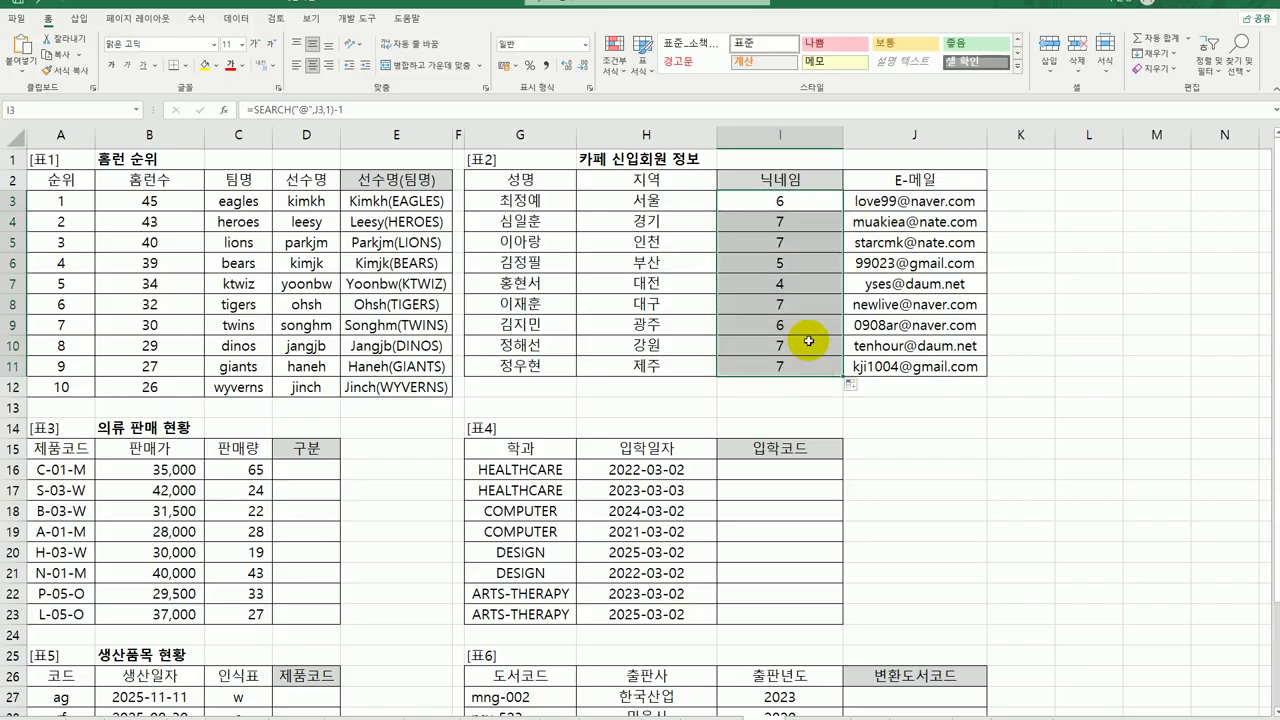
Wrap the SEARCH formula in I3 in a MID function and open the MID function arguments dialog, clear of the 표2 data
click(782, 204)
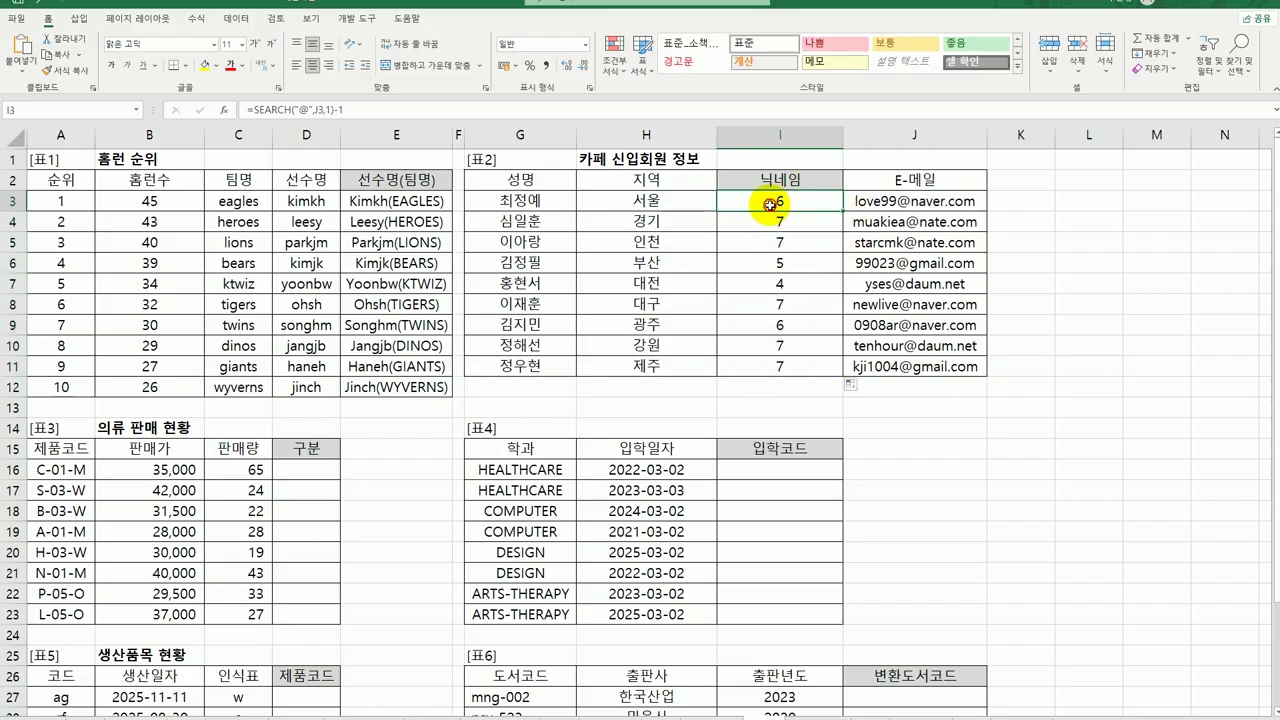
double_click(781, 204)
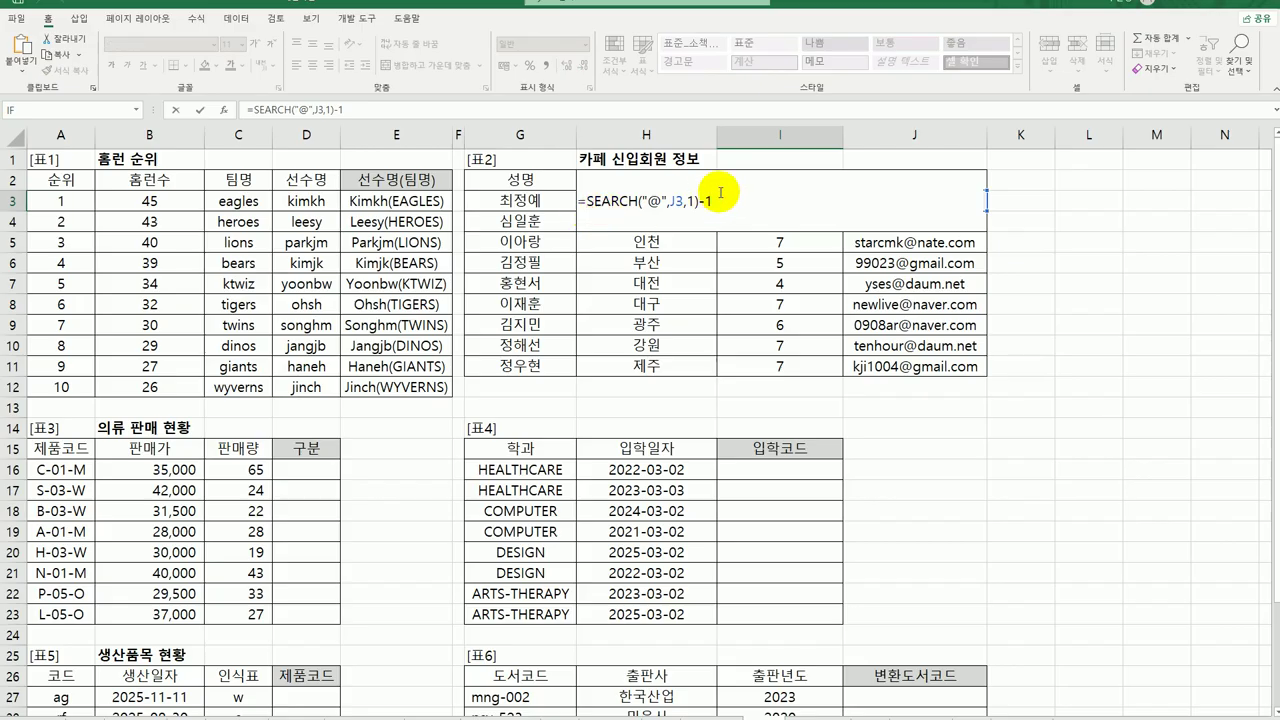
text(MID()
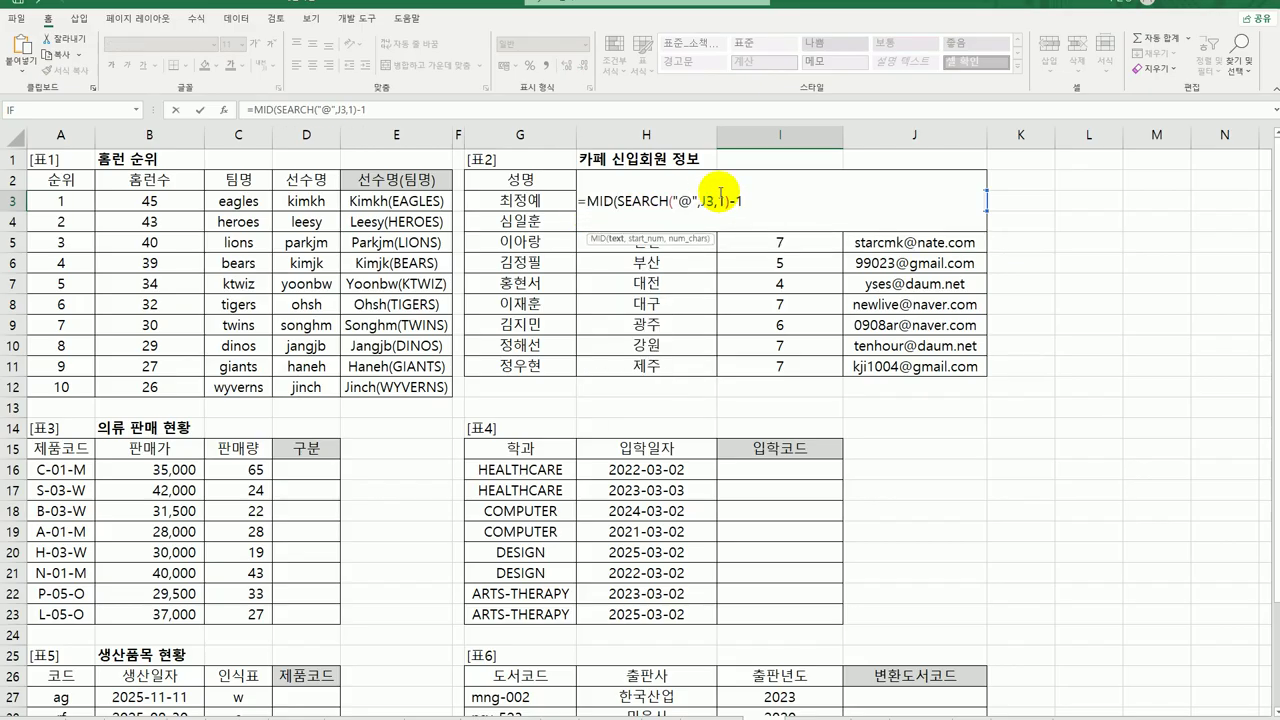
click(224, 109)
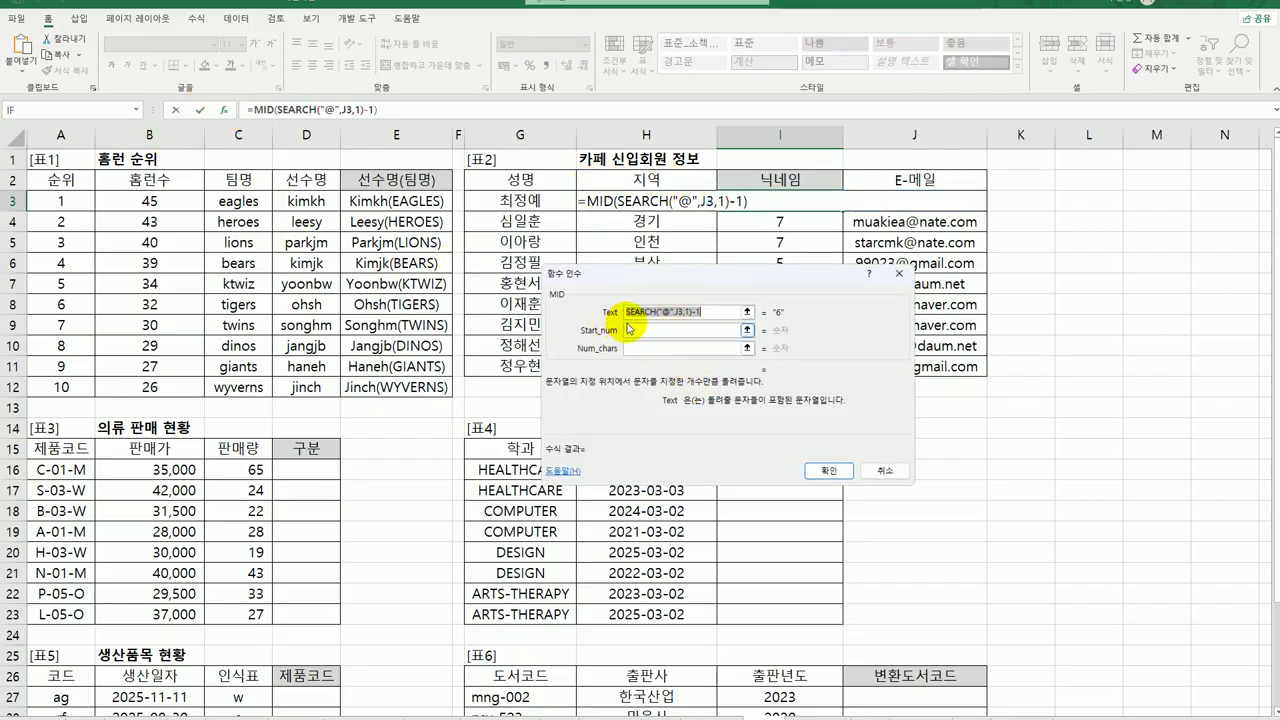
drag(686, 274, 661, 391)
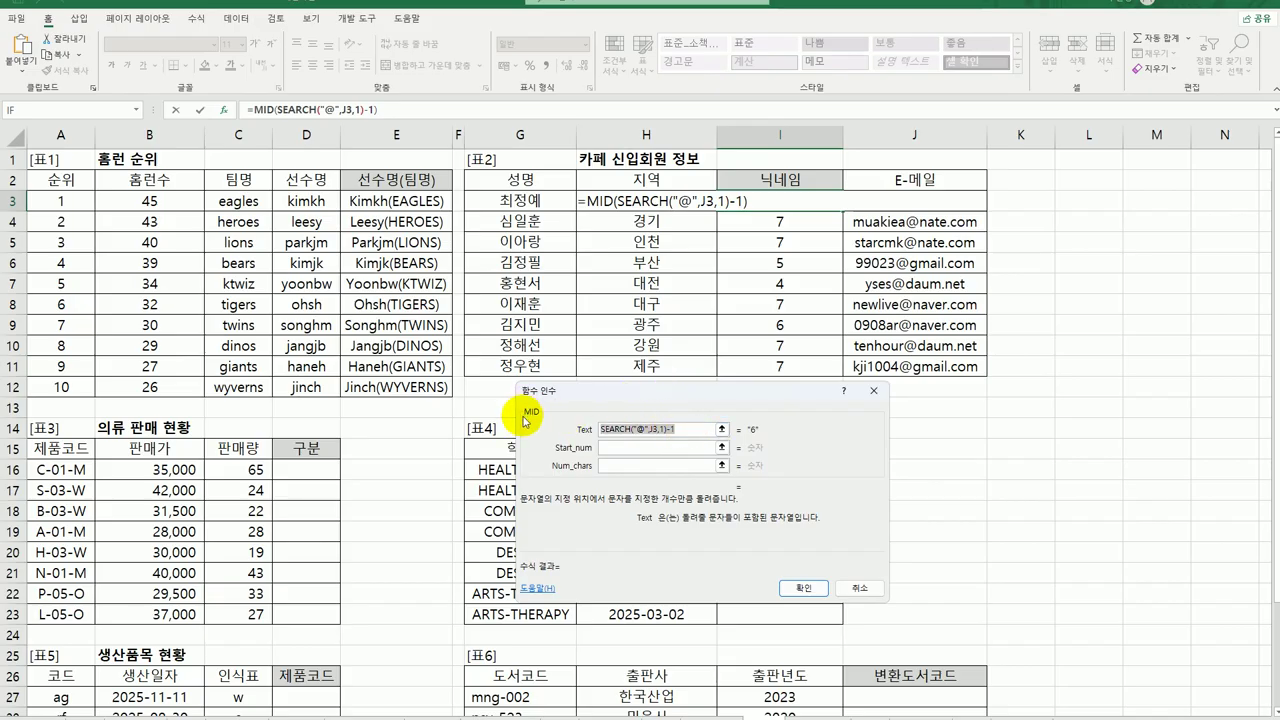
Move the expression SEARCH("@",J3,1)-1 from MID's Text argument to Num_chars, and set Text to J3 and Start_num to 1
key(Delete)
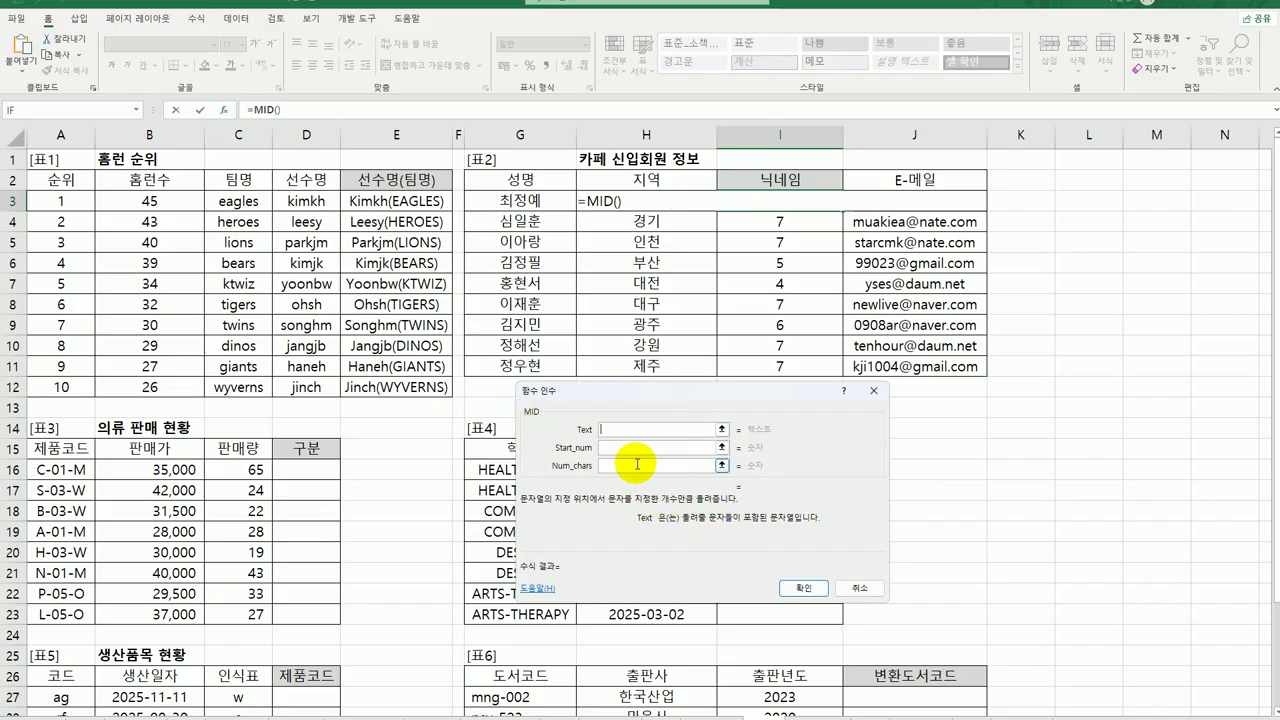
click(637, 464)
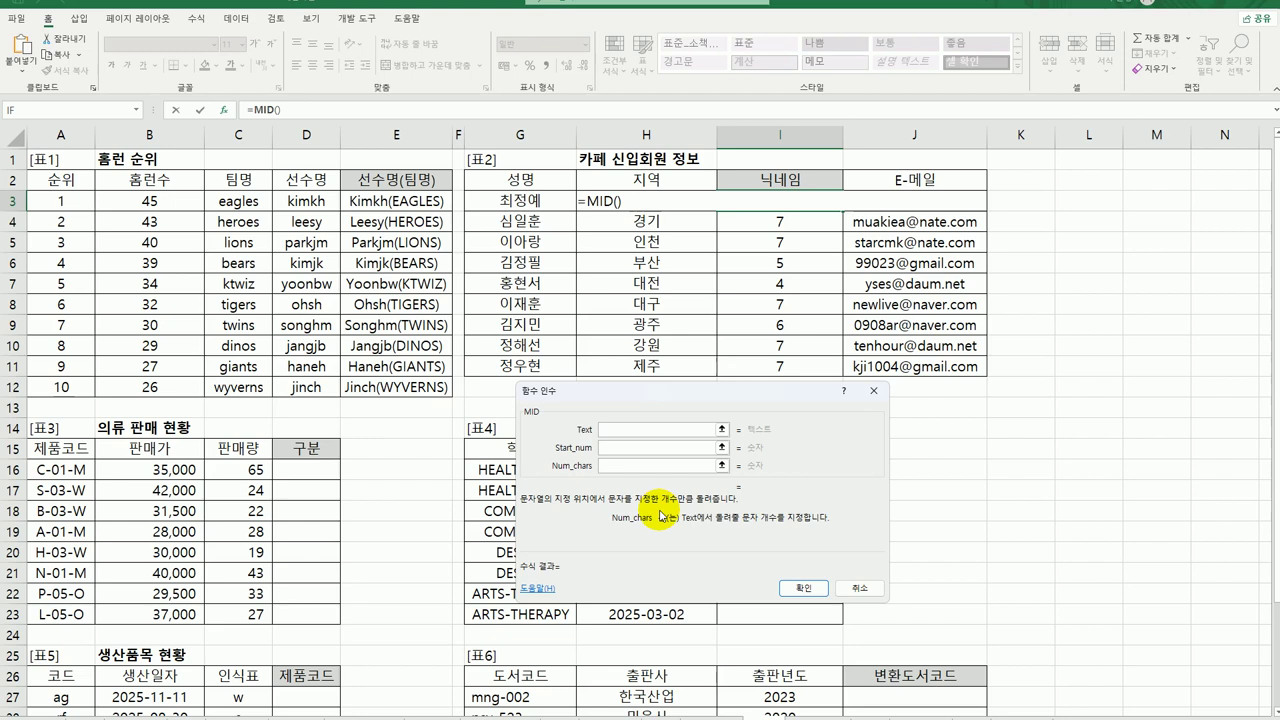
text(SEARCH("@",J3,1)-1)
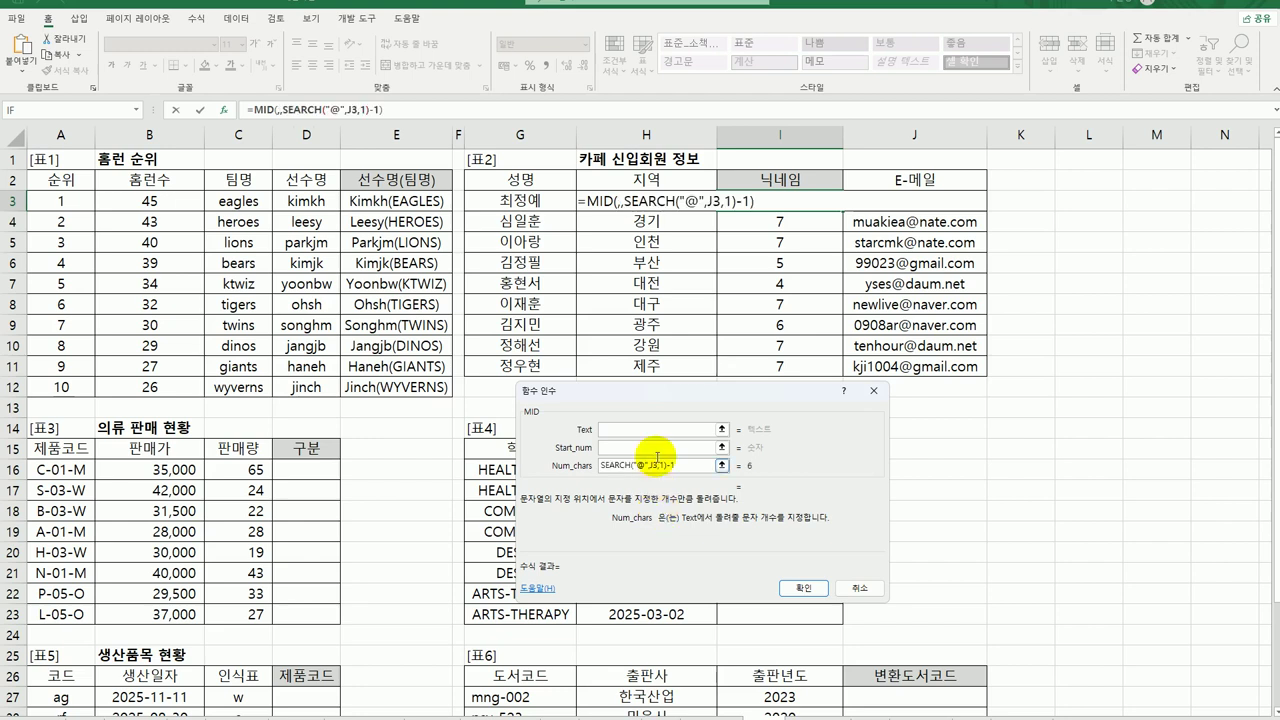
click(648, 428)
click(915, 205)
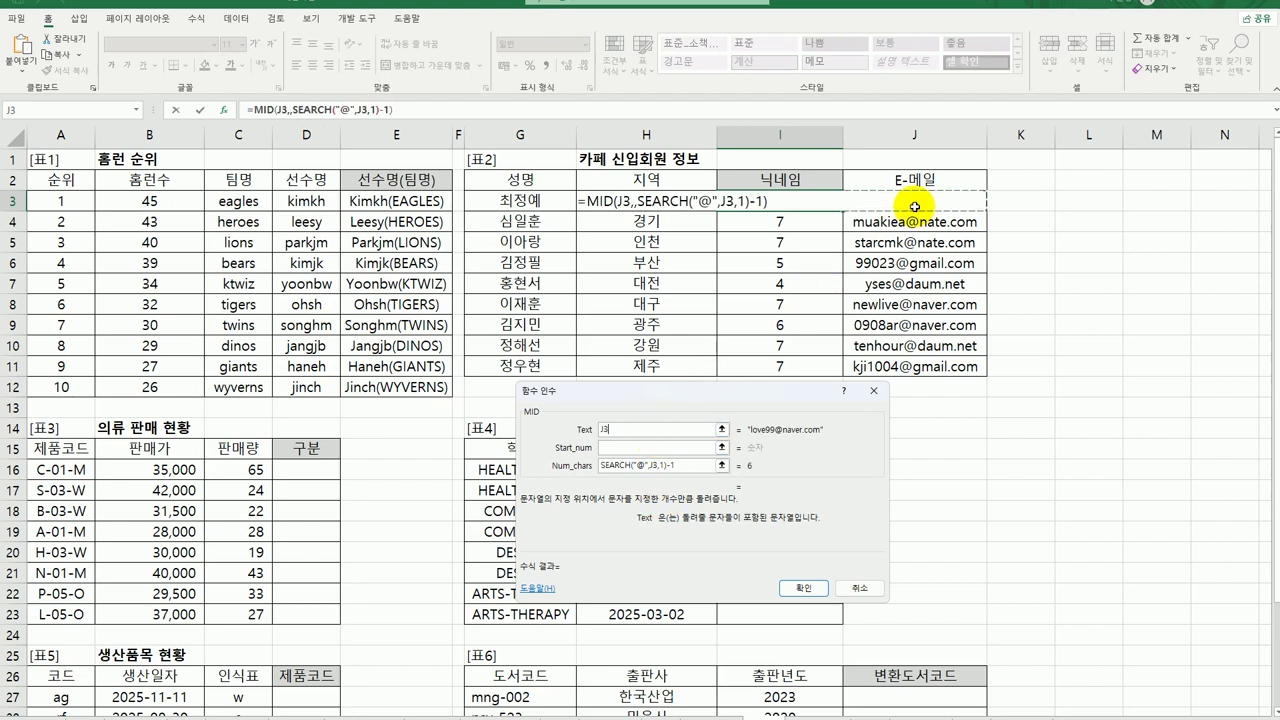
click(622, 449)
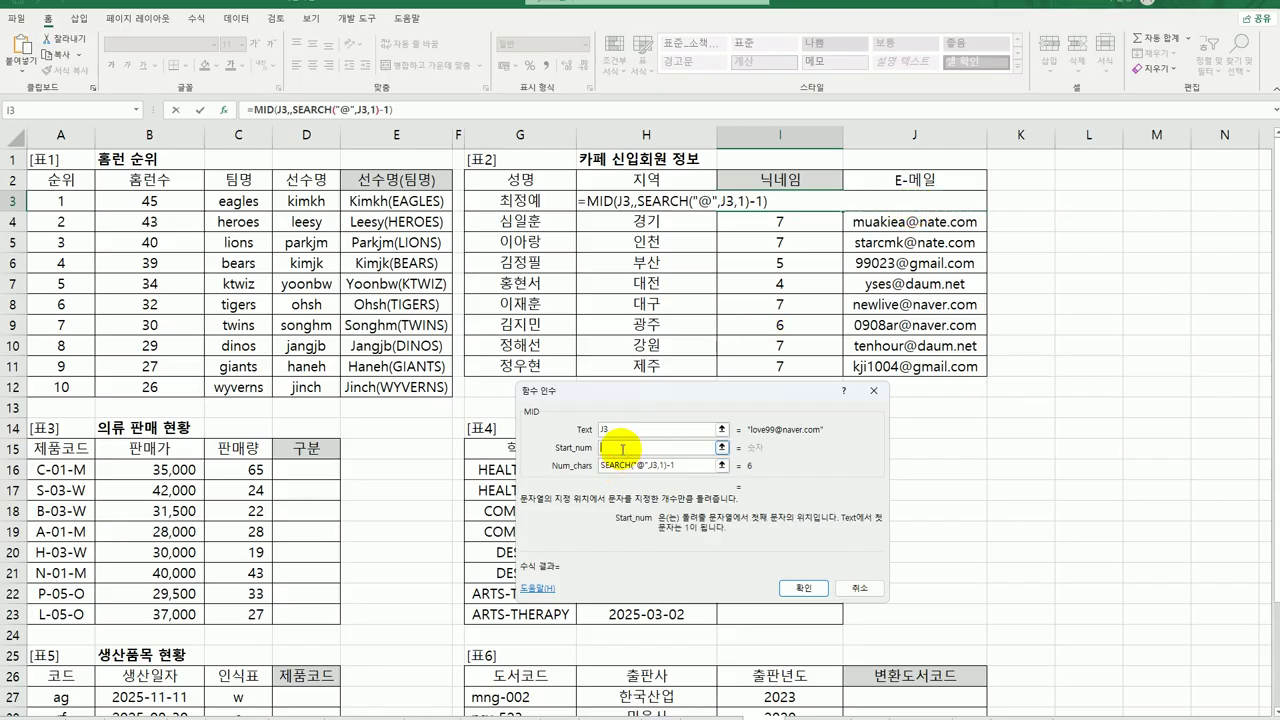
text(1)
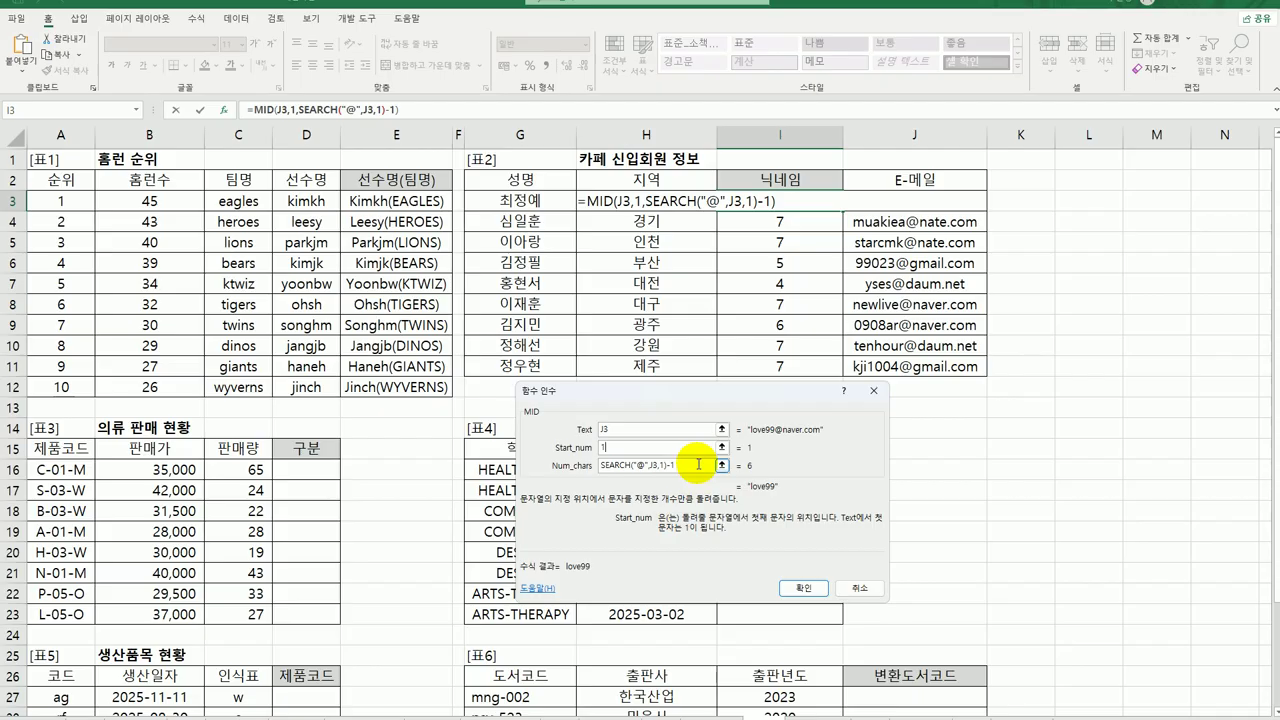
Confirm the MID formula in I3 and fill it down the 닉네임 column through I11
drag(698, 412, 621, 277)
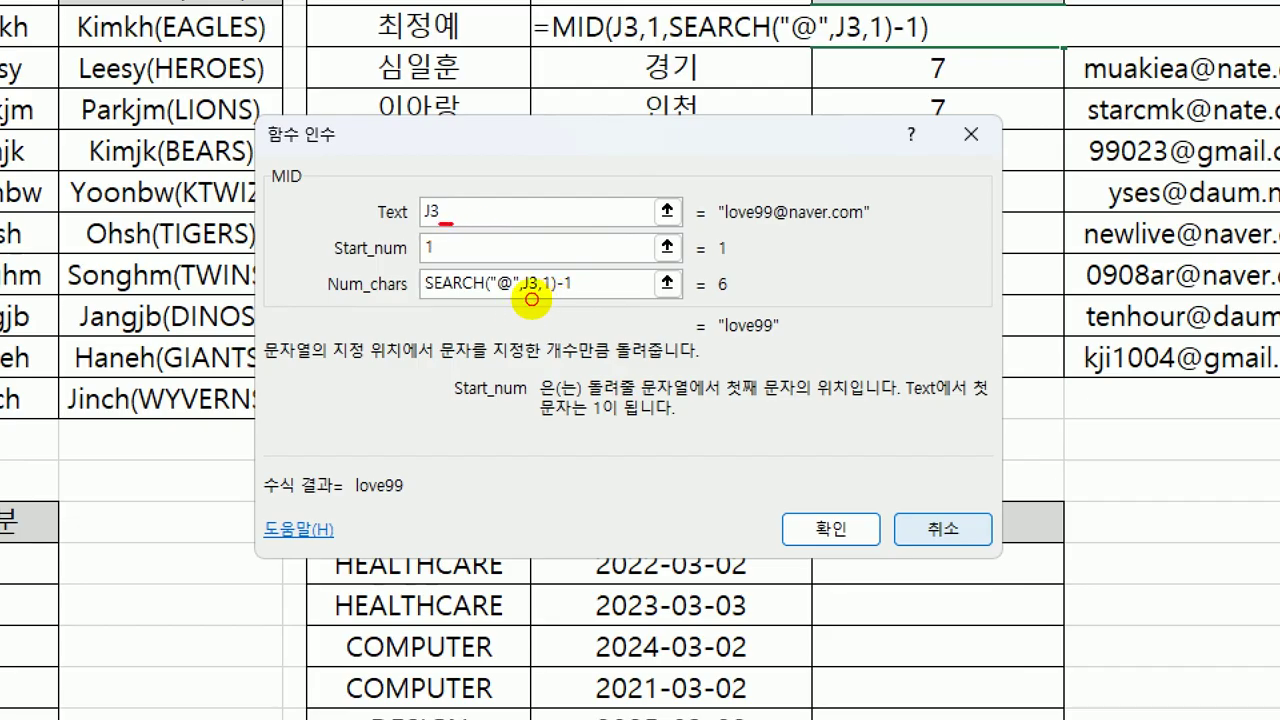
drag(418, 270, 440, 258)
drag(430, 306, 426, 322)
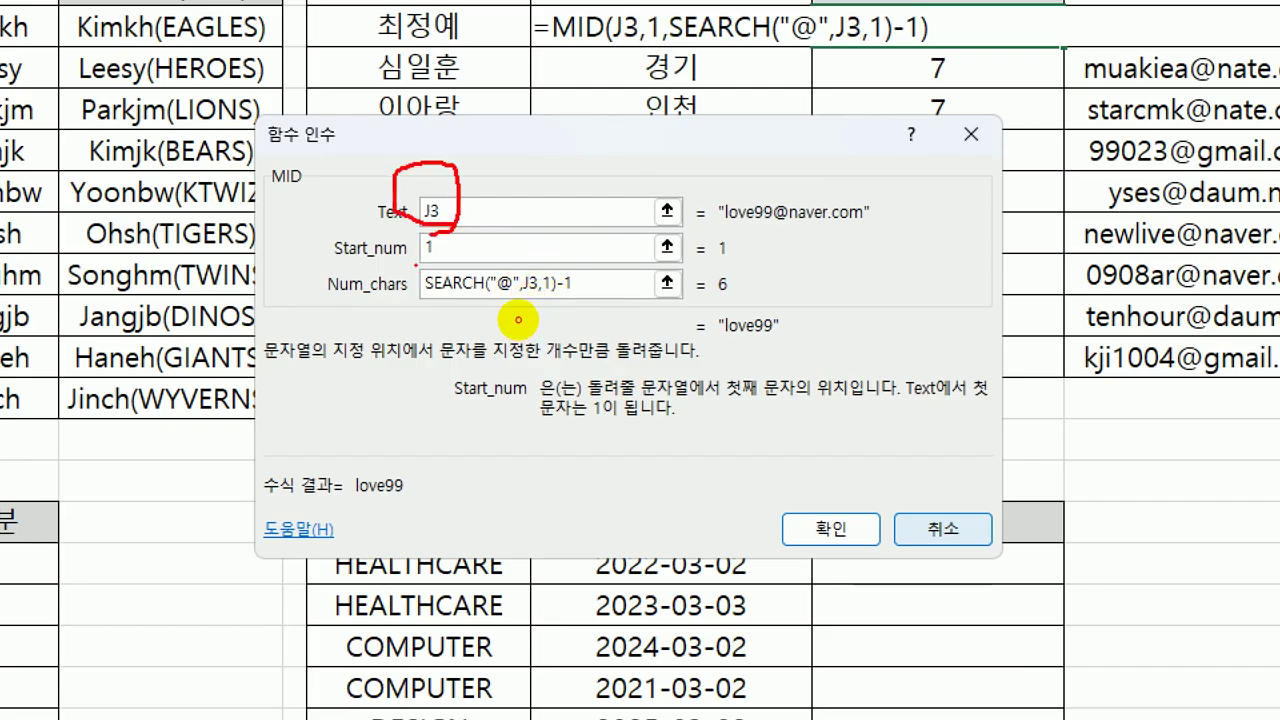
drag(527, 335, 598, 338)
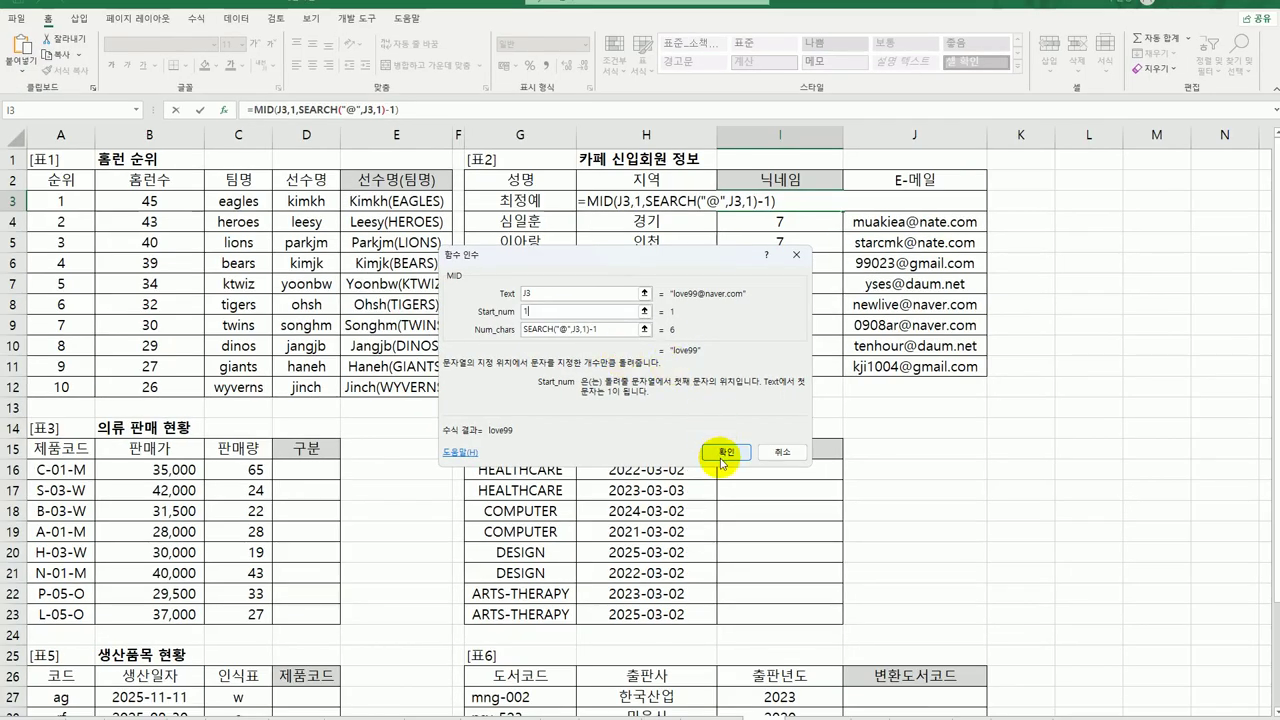
click(831, 529)
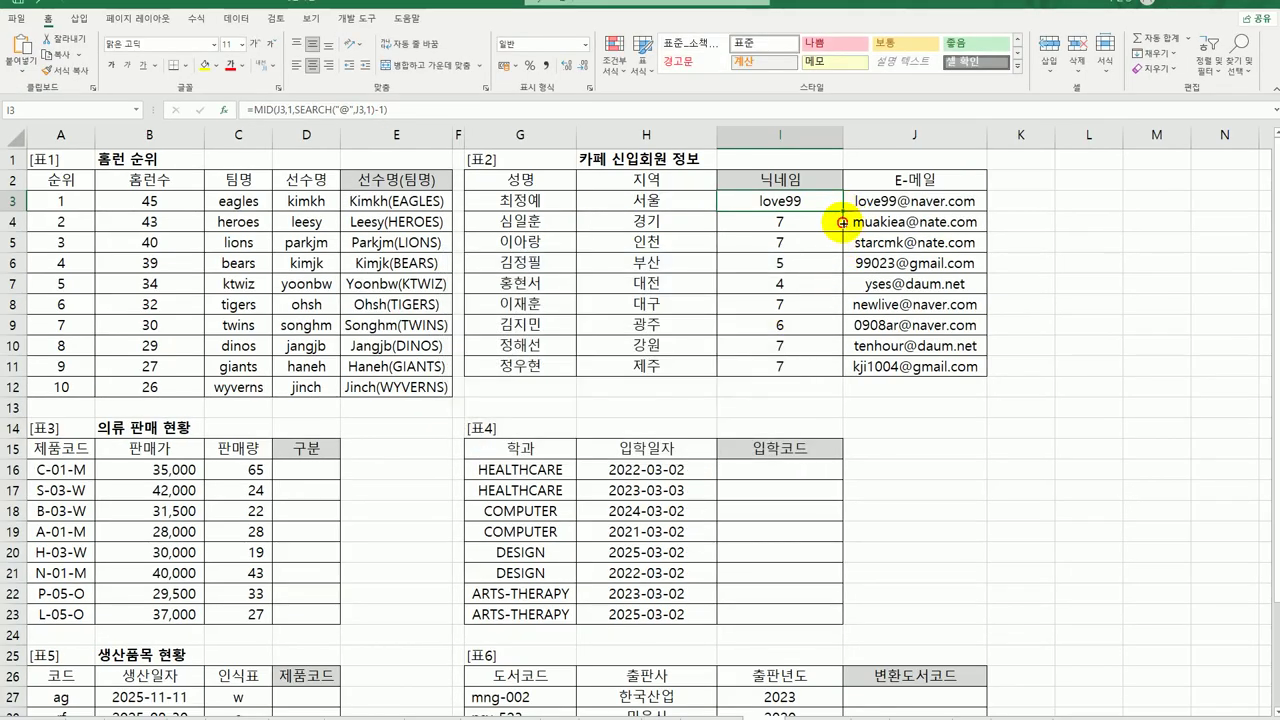
drag(842, 222, 831, 378)
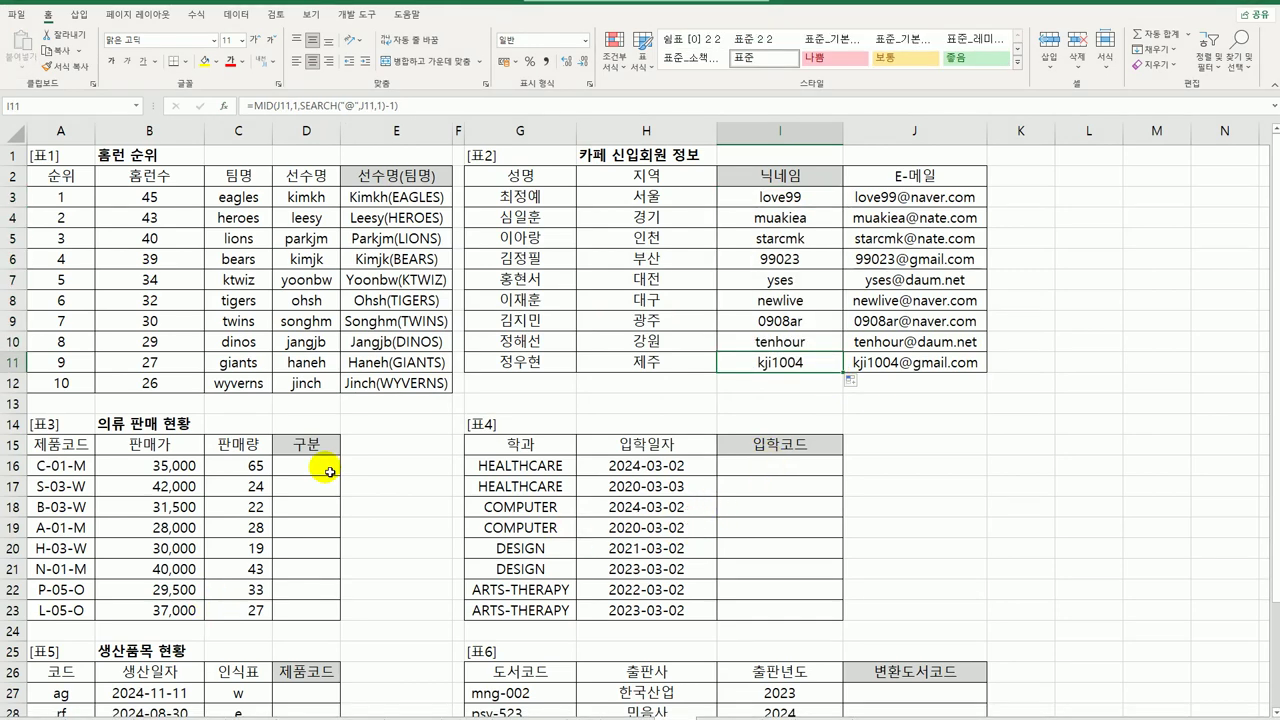
Start a RIGHT formula in D16 of 표3's 구분 column and open its function arguments dialog
click(329, 472)
scroll(329, 472, down, 3)
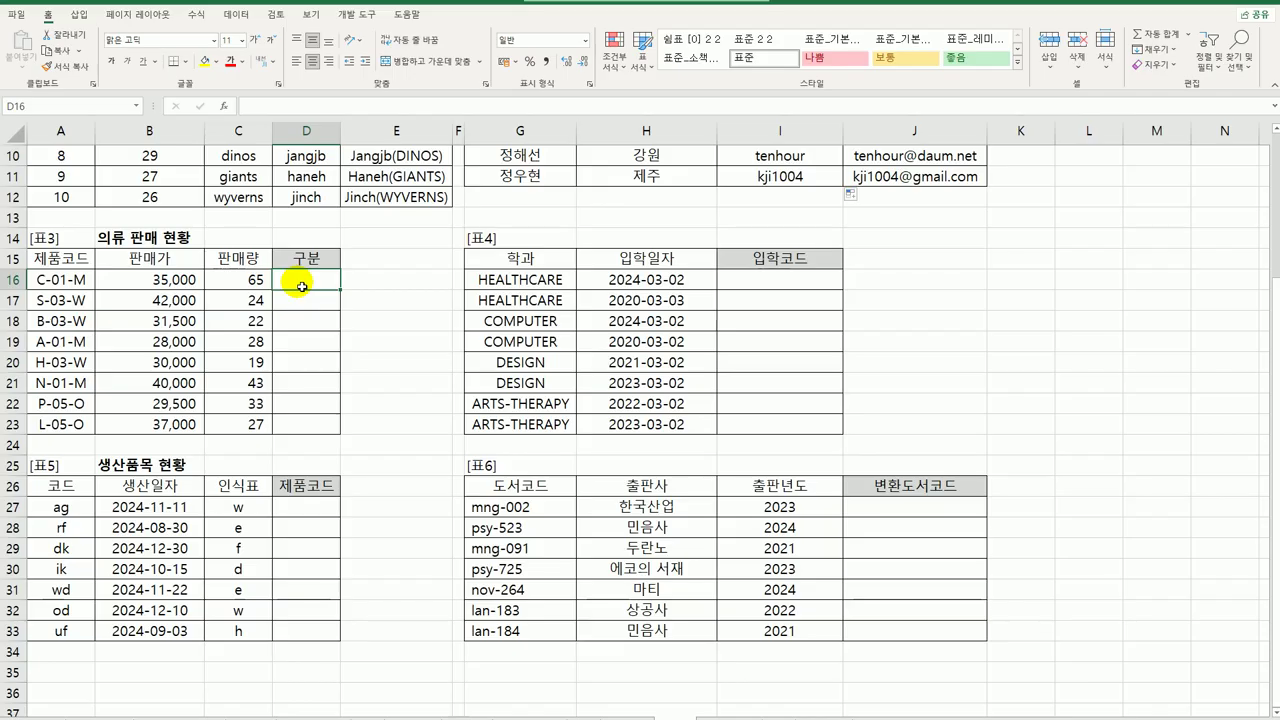
text(=ri)
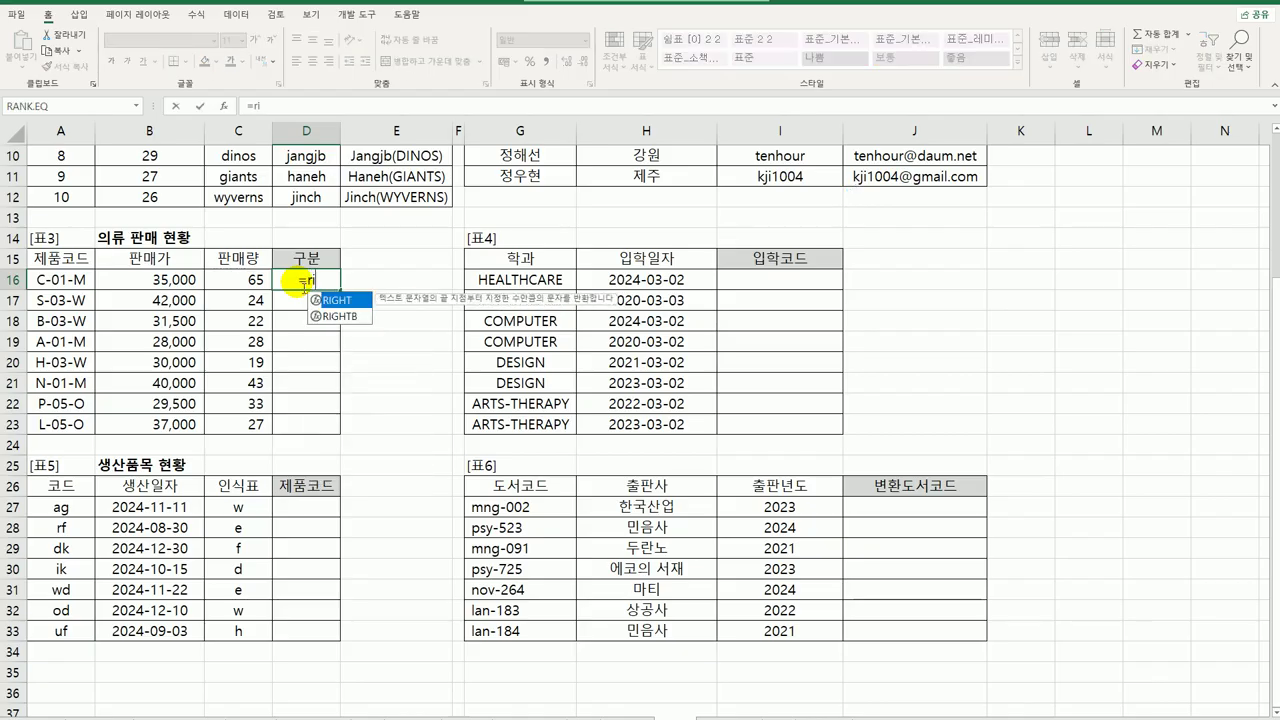
double_click(352, 301)
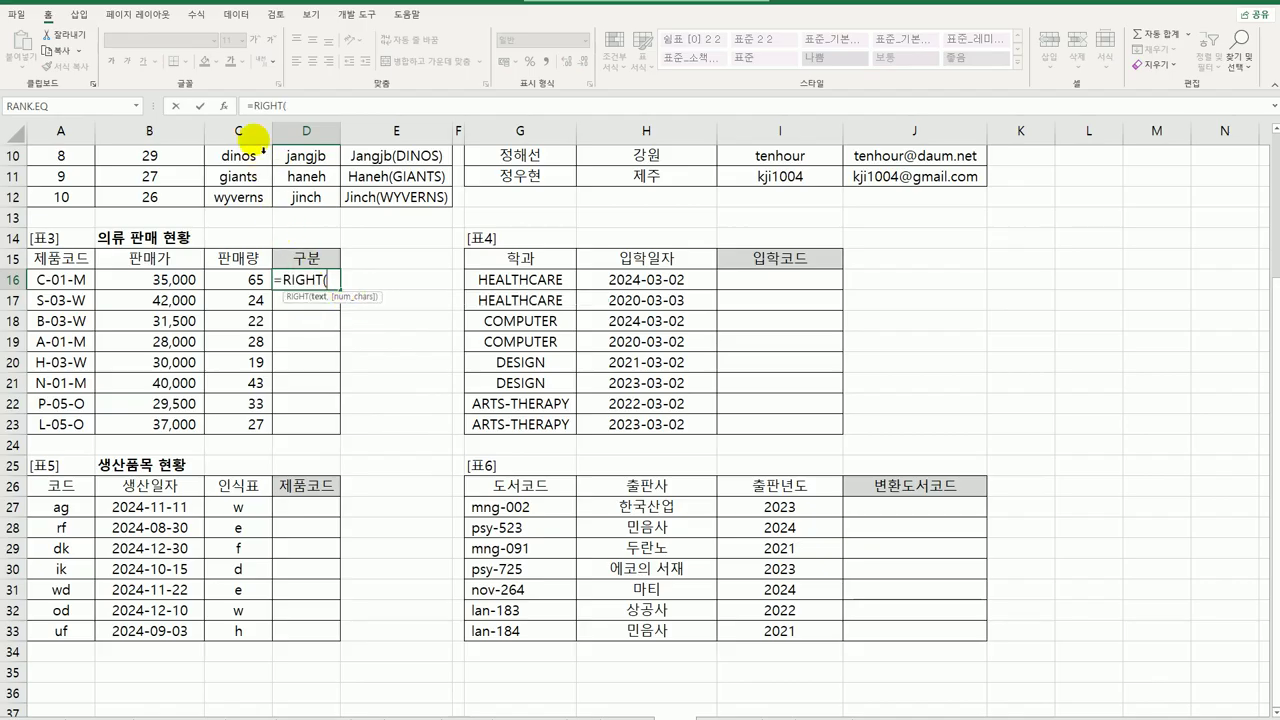
click(223, 105)
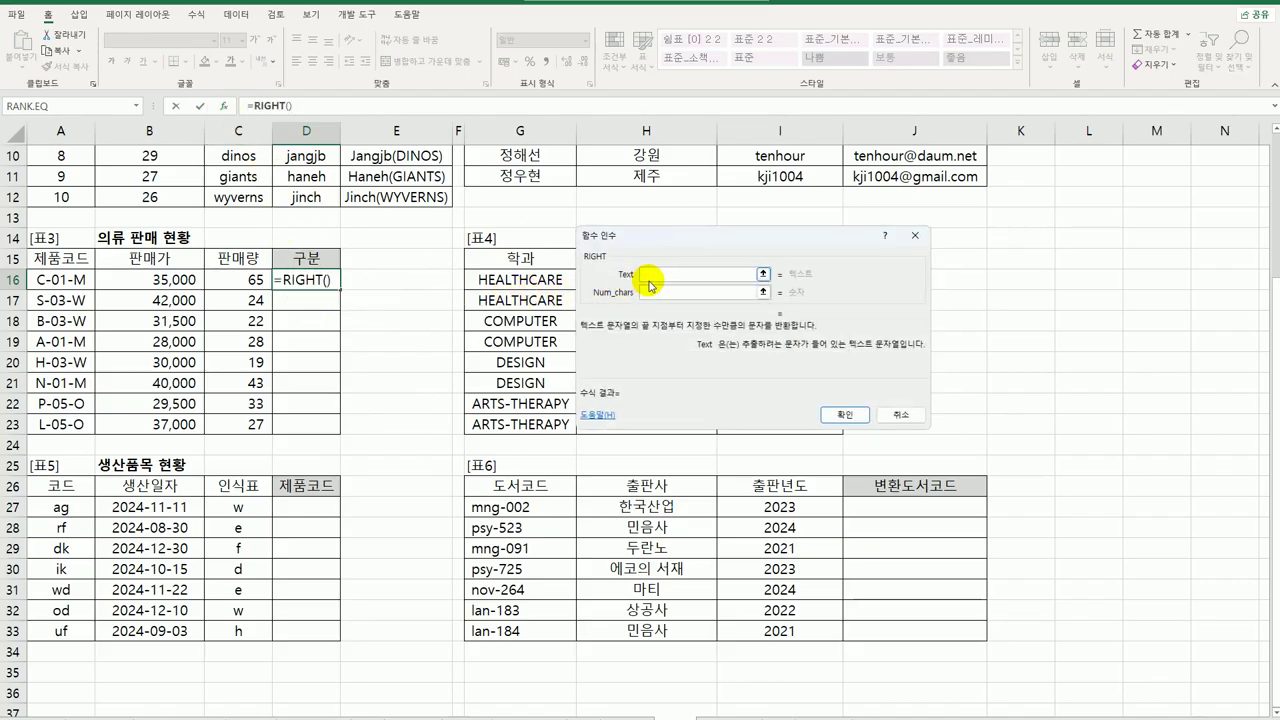
Complete the RIGHT formula with Text A16 and Num_chars 1, and fill it down through D23
click(72, 282)
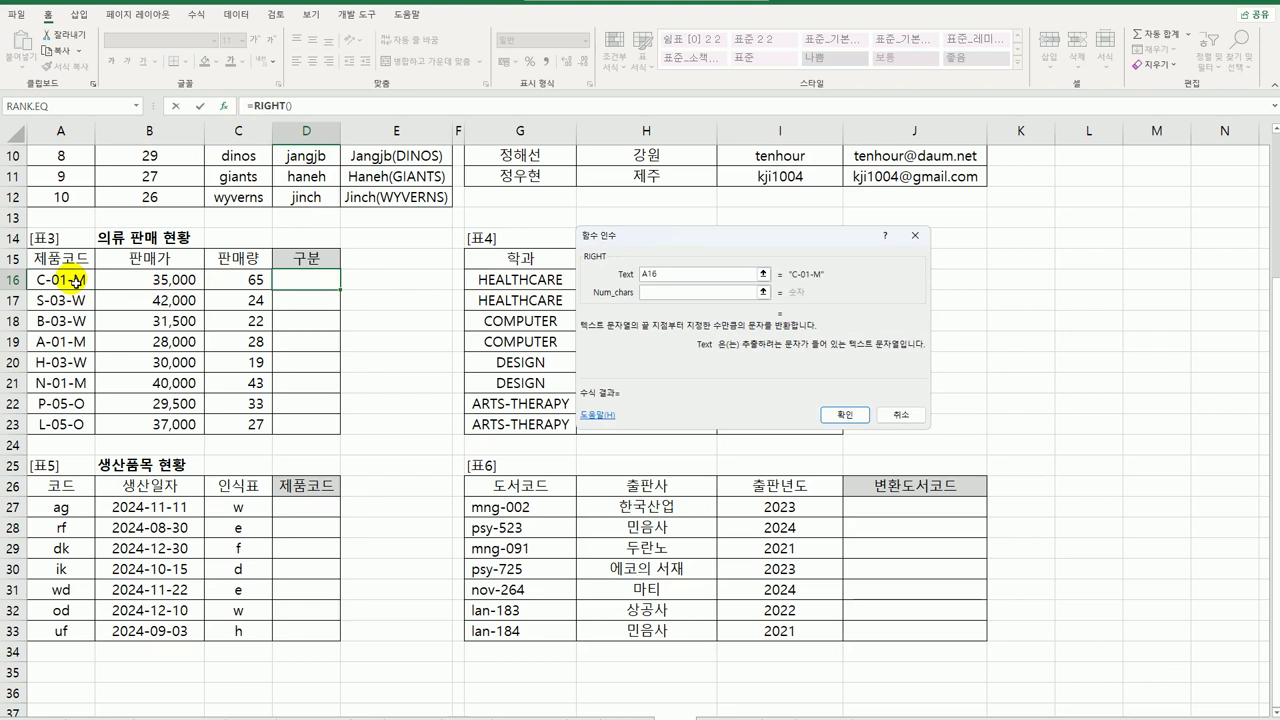
click(678, 295)
text(1)
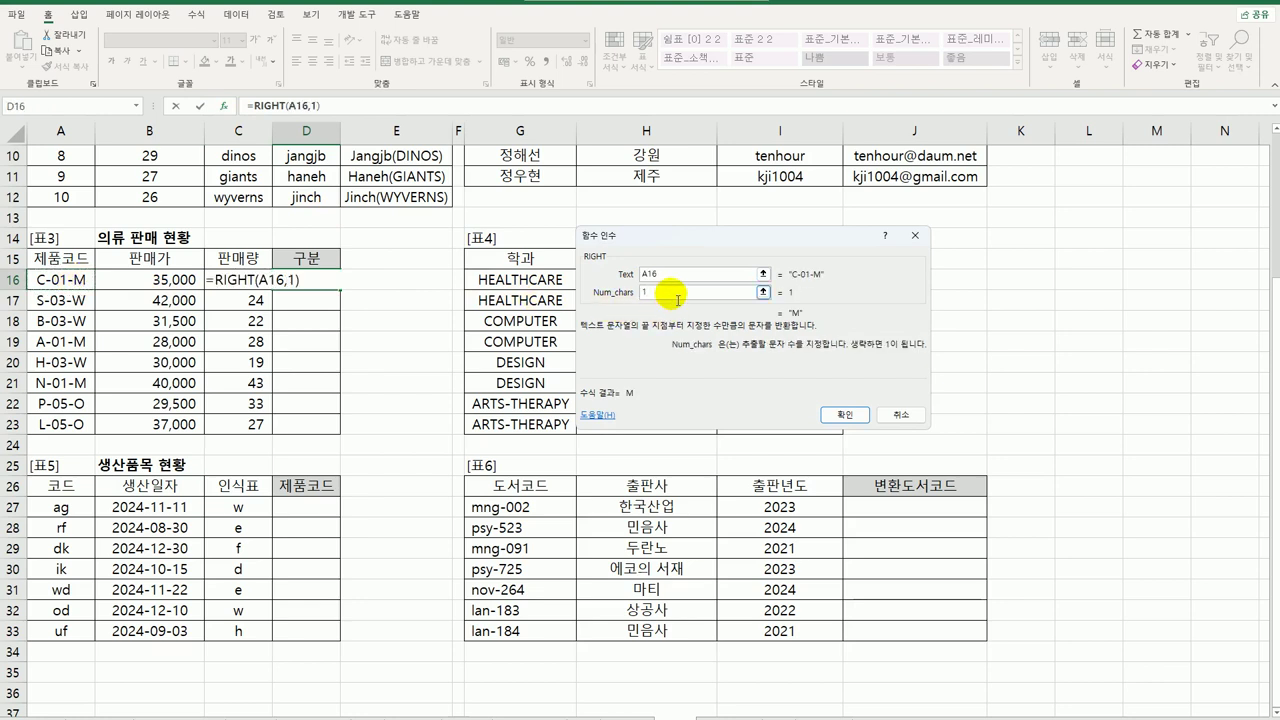
click(845, 414)
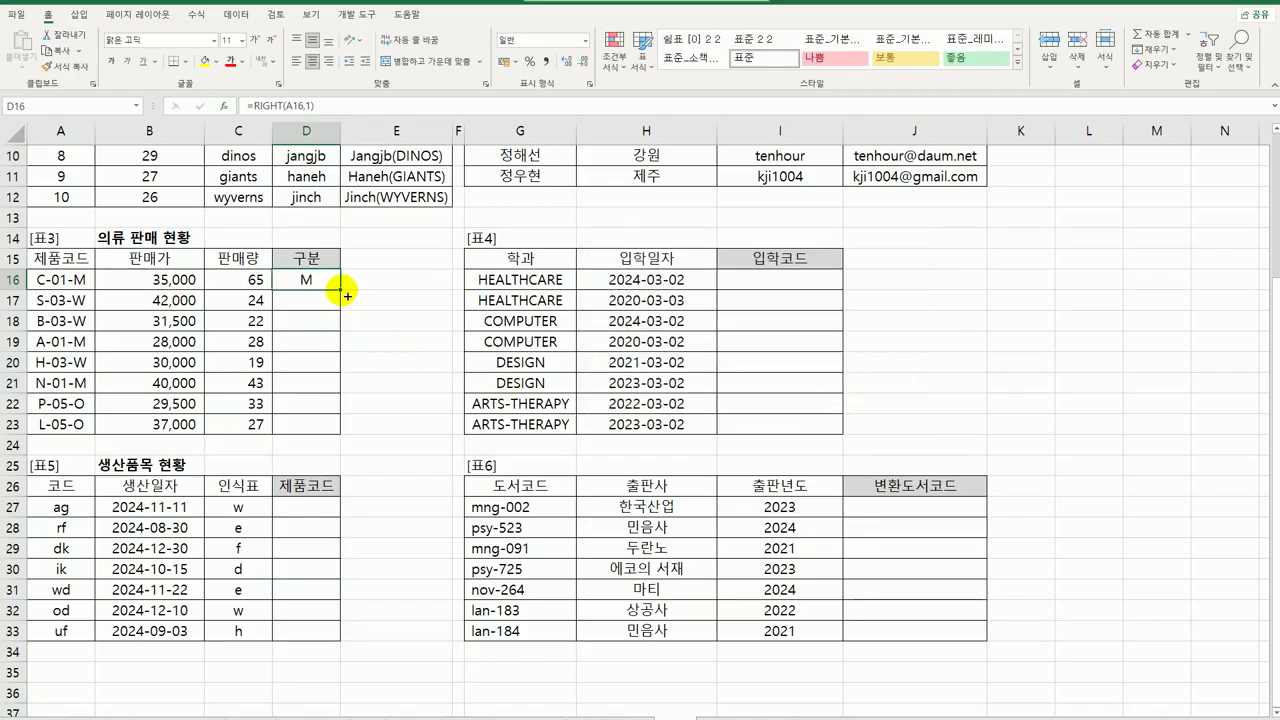
drag(340, 289, 333, 432)
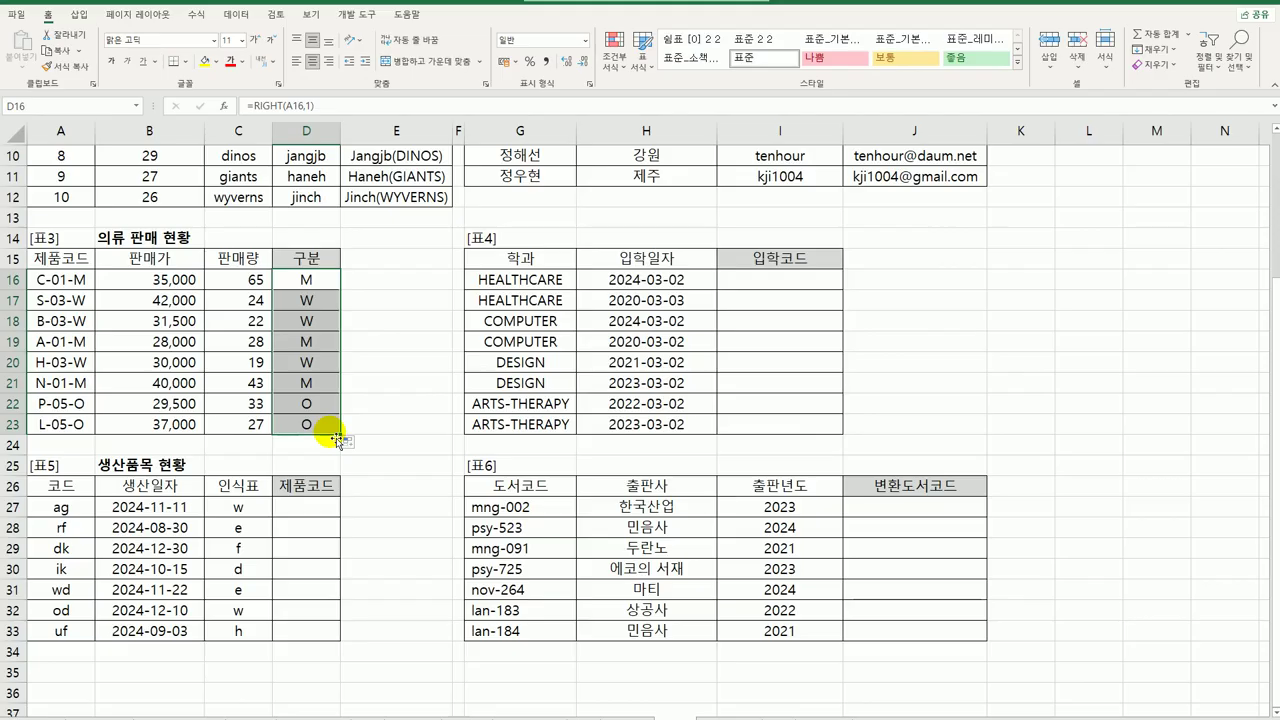
Wrap the RIGHT formula in D16 in a SWITCH function and open the SWITCH function arguments dialog
click(326, 280)
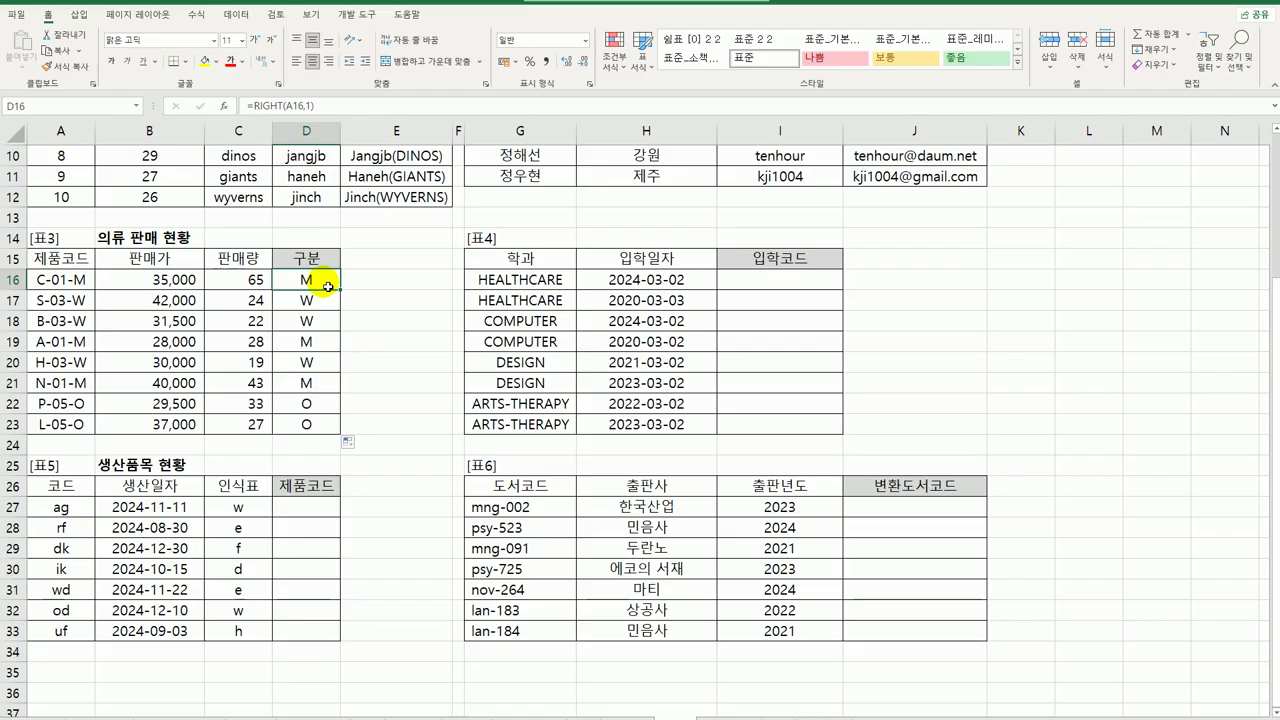
key(F2)
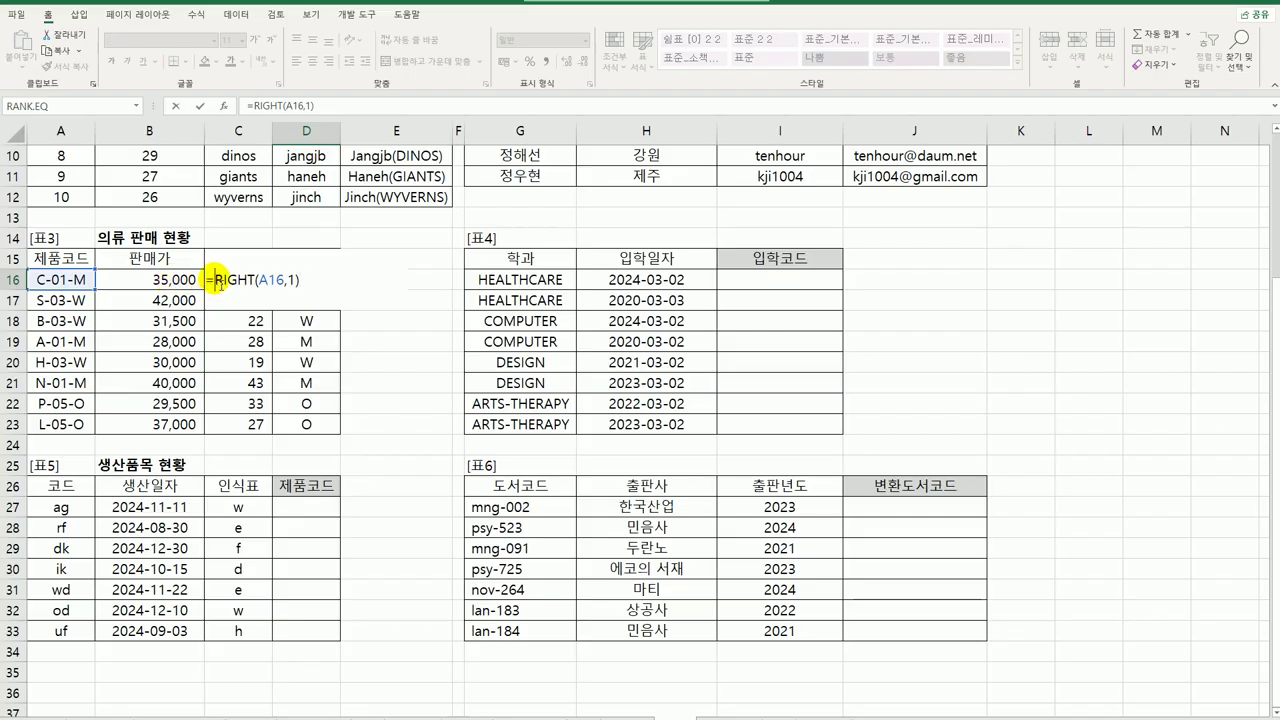
text(sh)
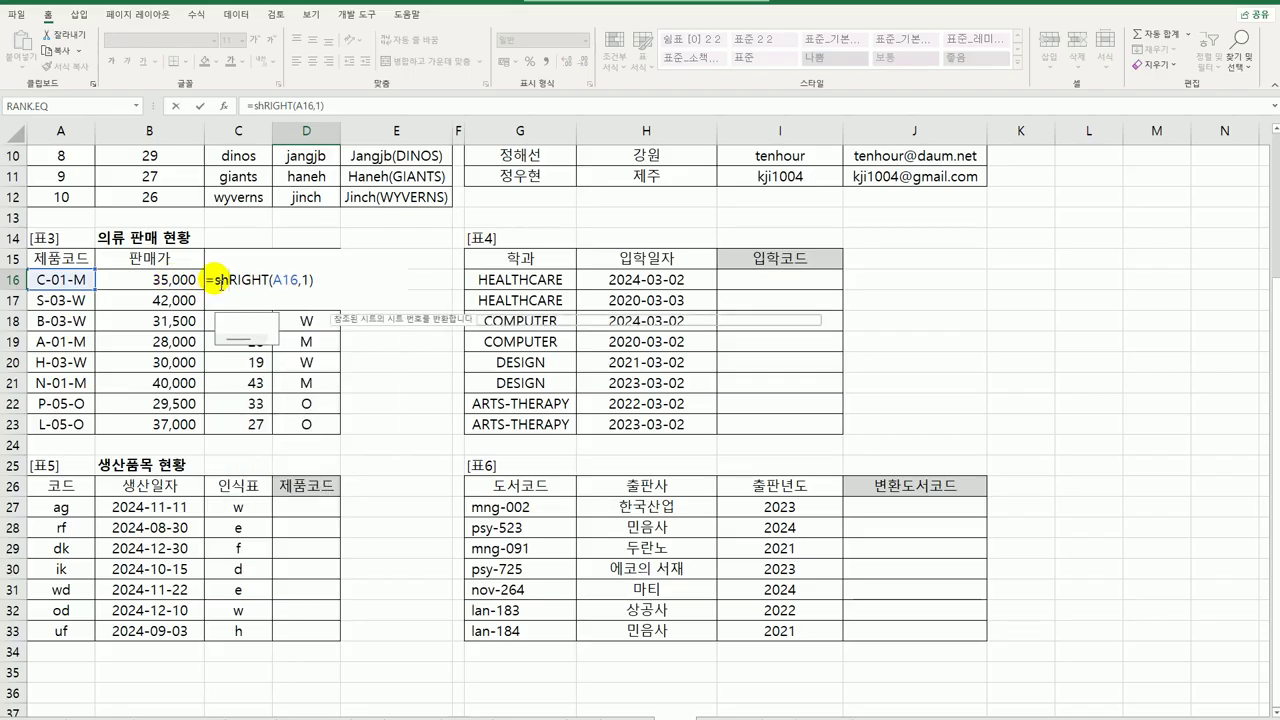
key(BackSpace)
text(wi)
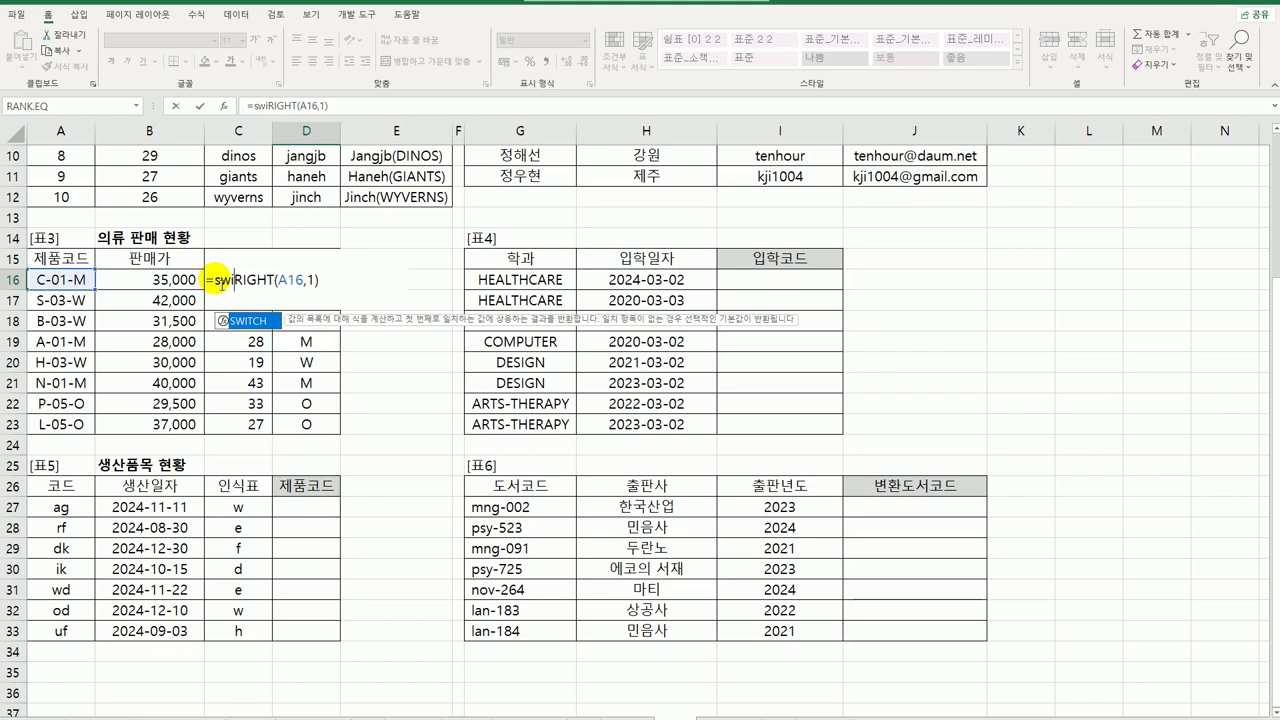
double_click(255, 322)
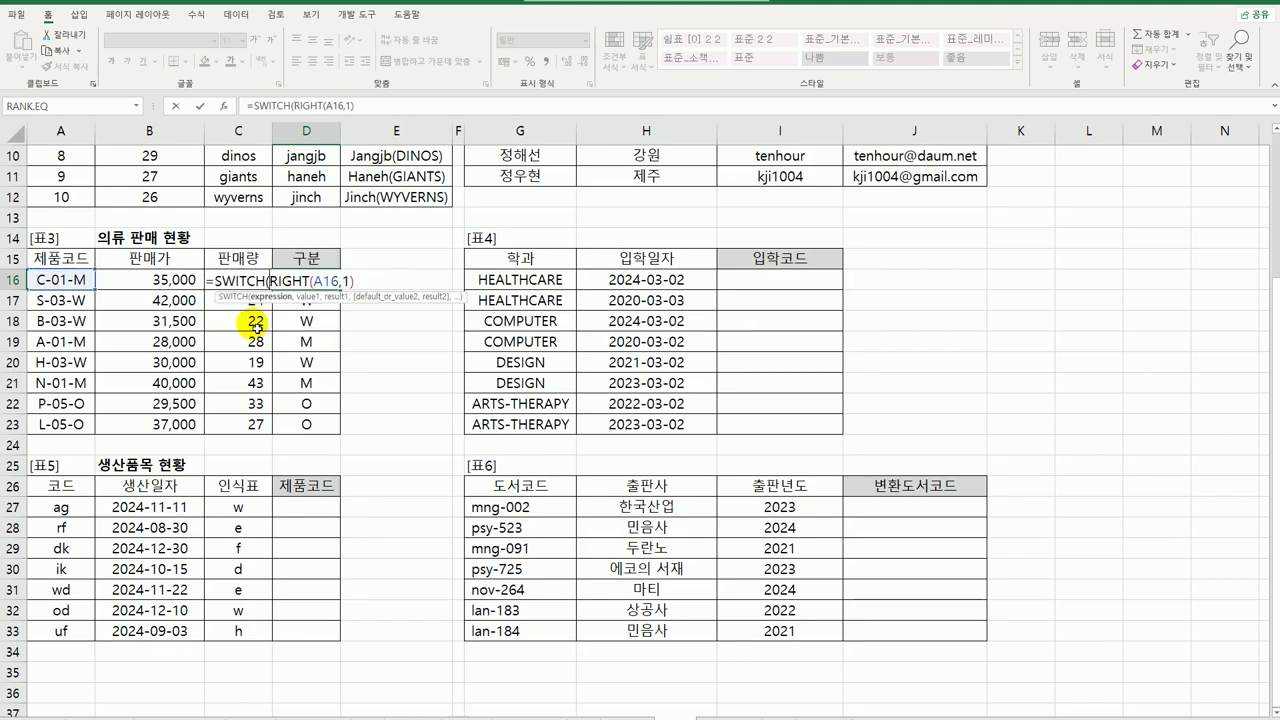
click(227, 282)
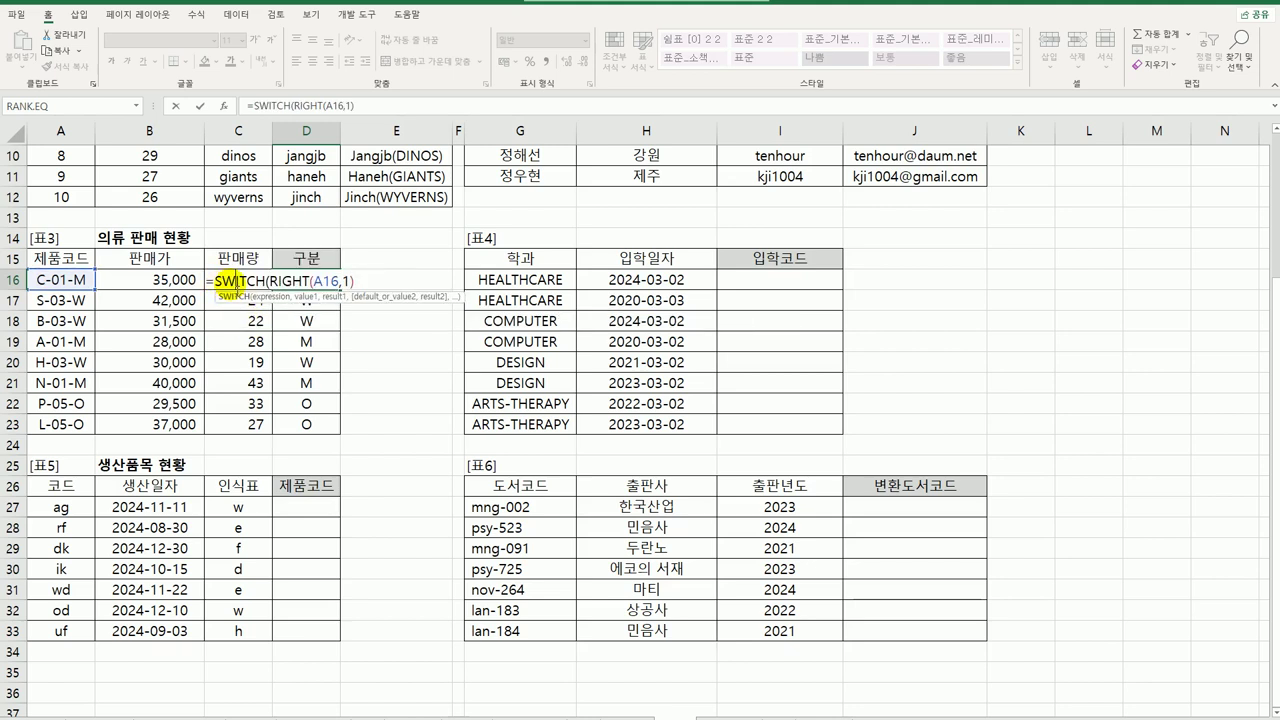
click(224, 106)
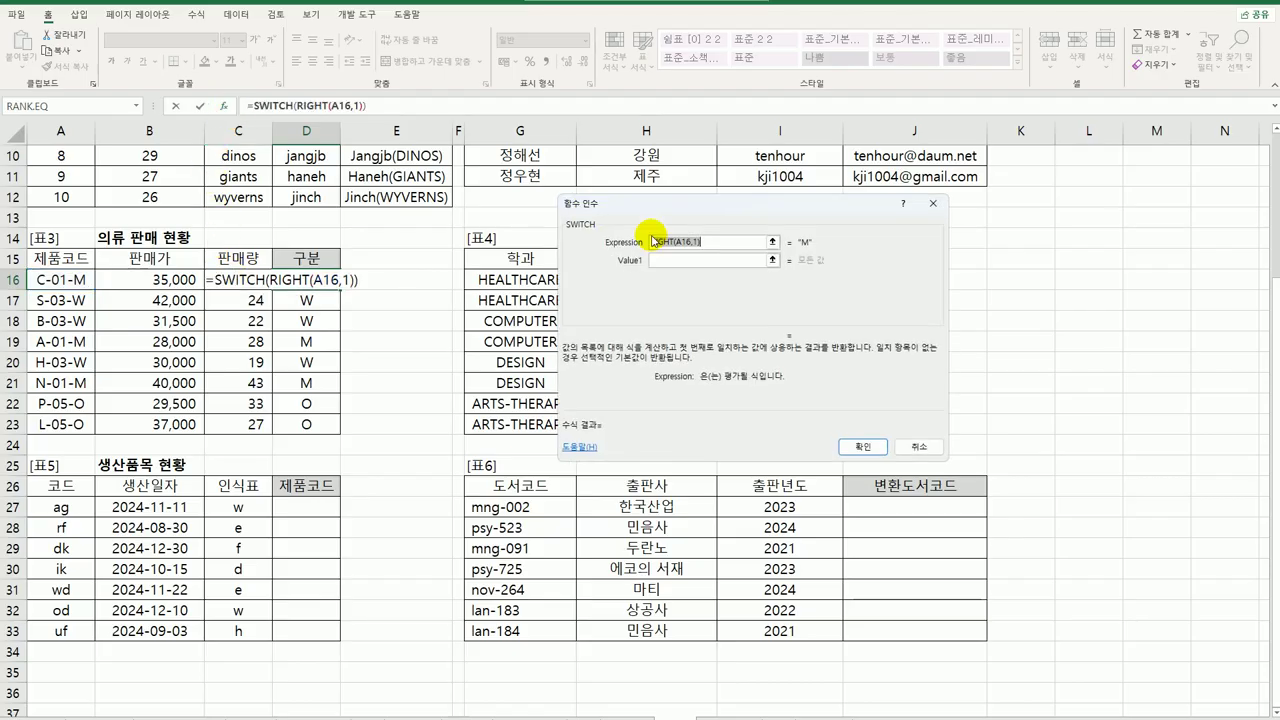
Set the SWITCH function's first pair to return "남성용" for the value "M"
click(668, 262)
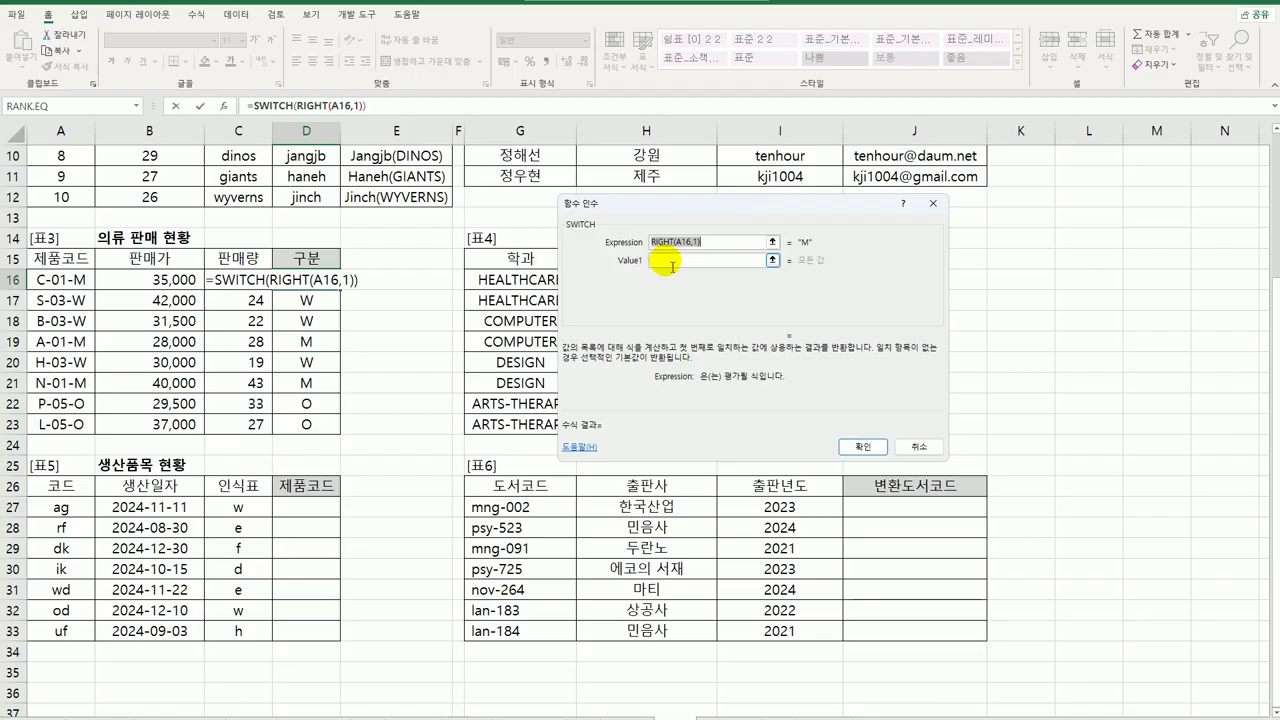
click(672, 265)
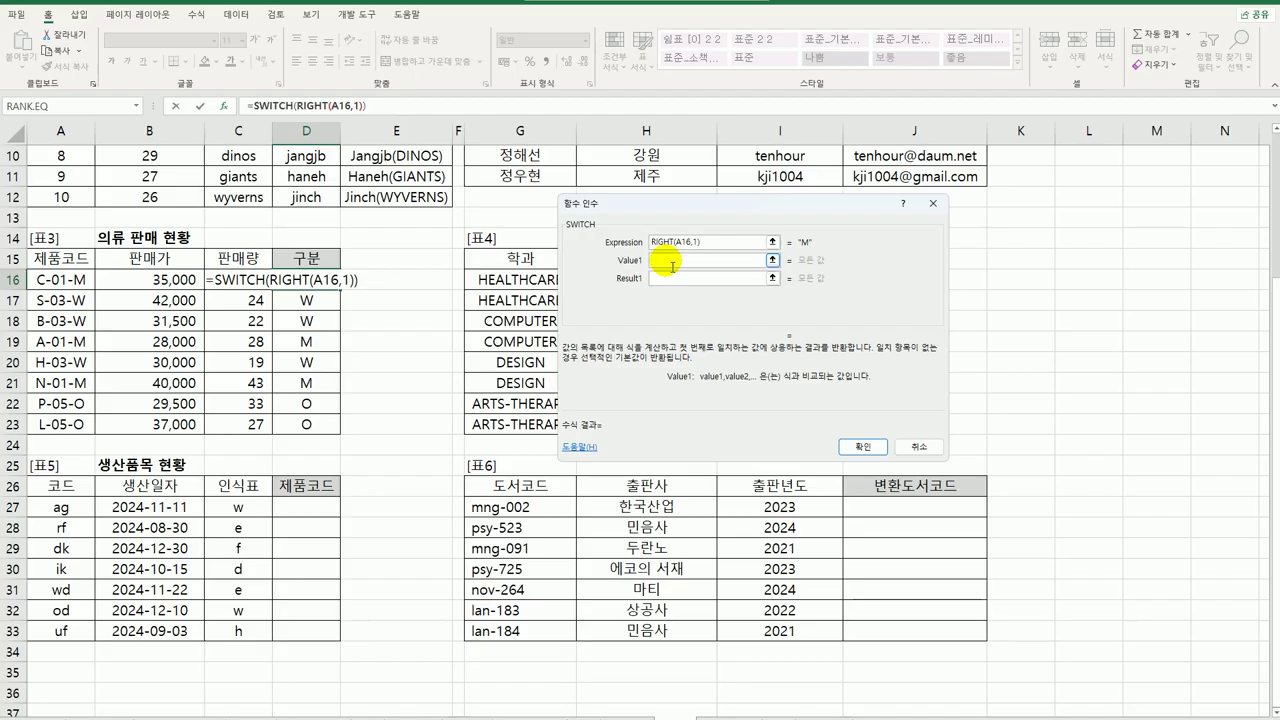
text(M)
key(Tab)
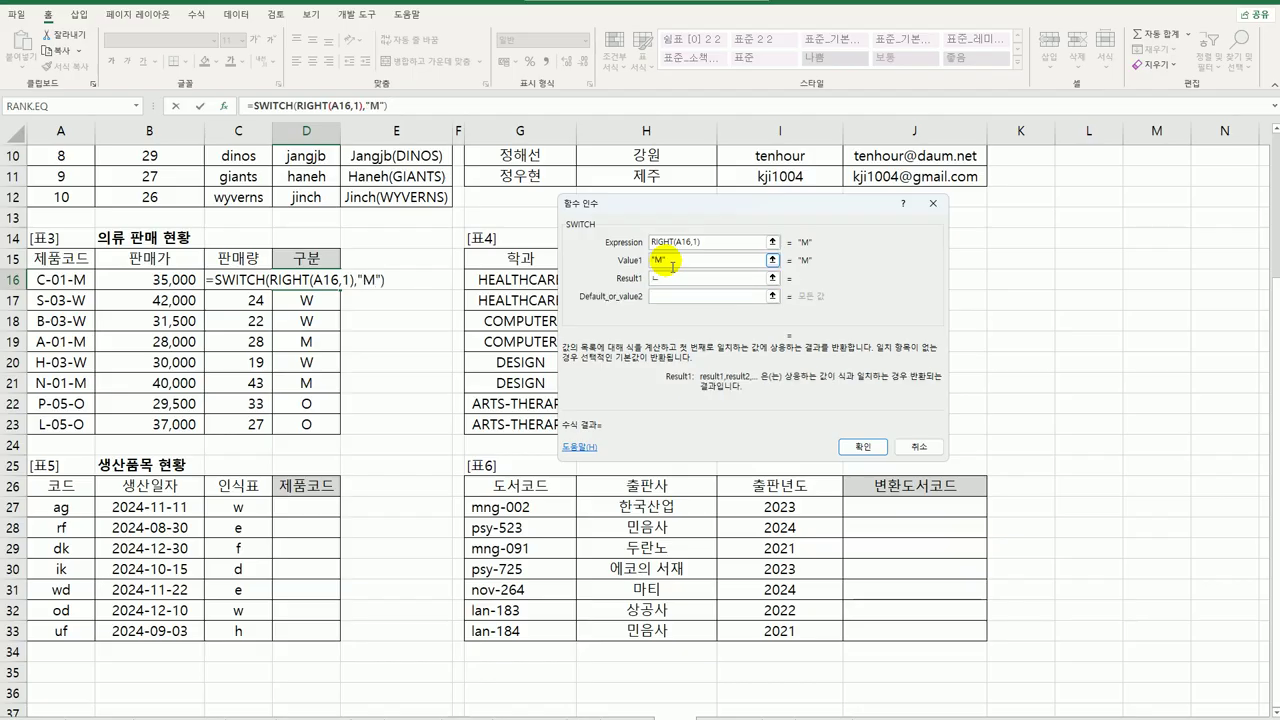
text(남서요)
key(BackSpace)
key(BackSpace)
key(BackSpace)
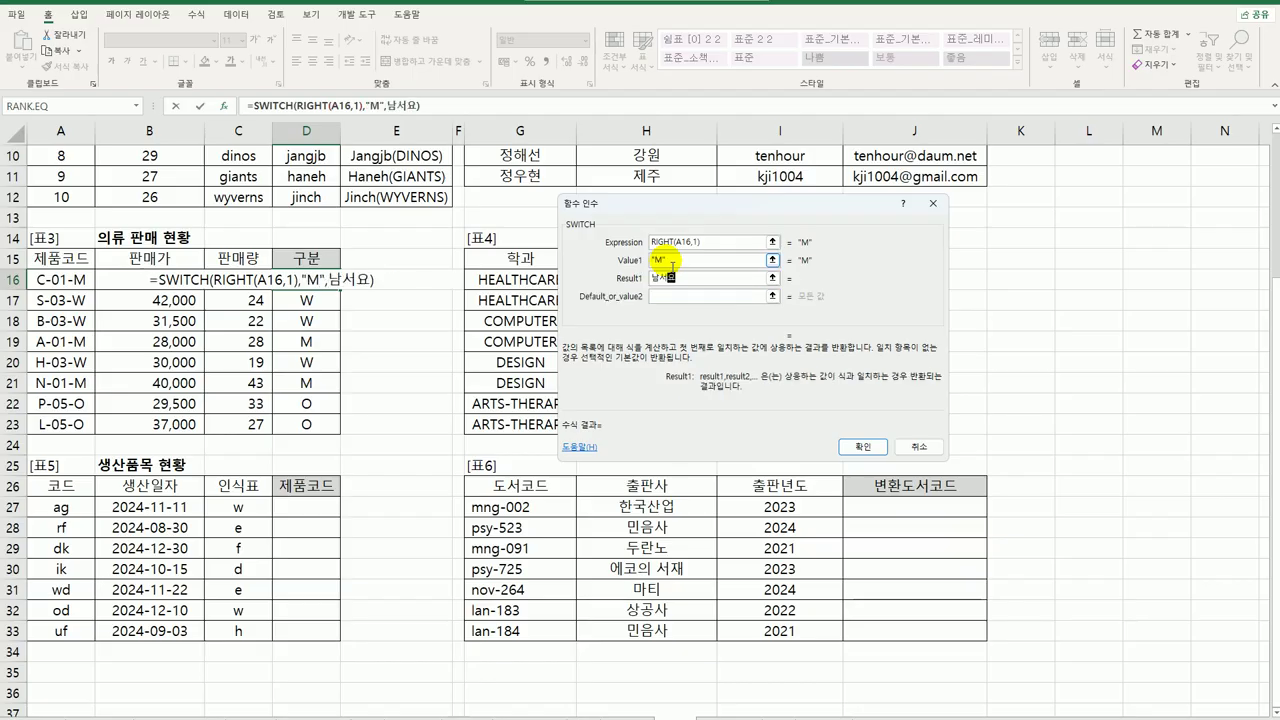
text(ㅅ성용)
key(Tab)
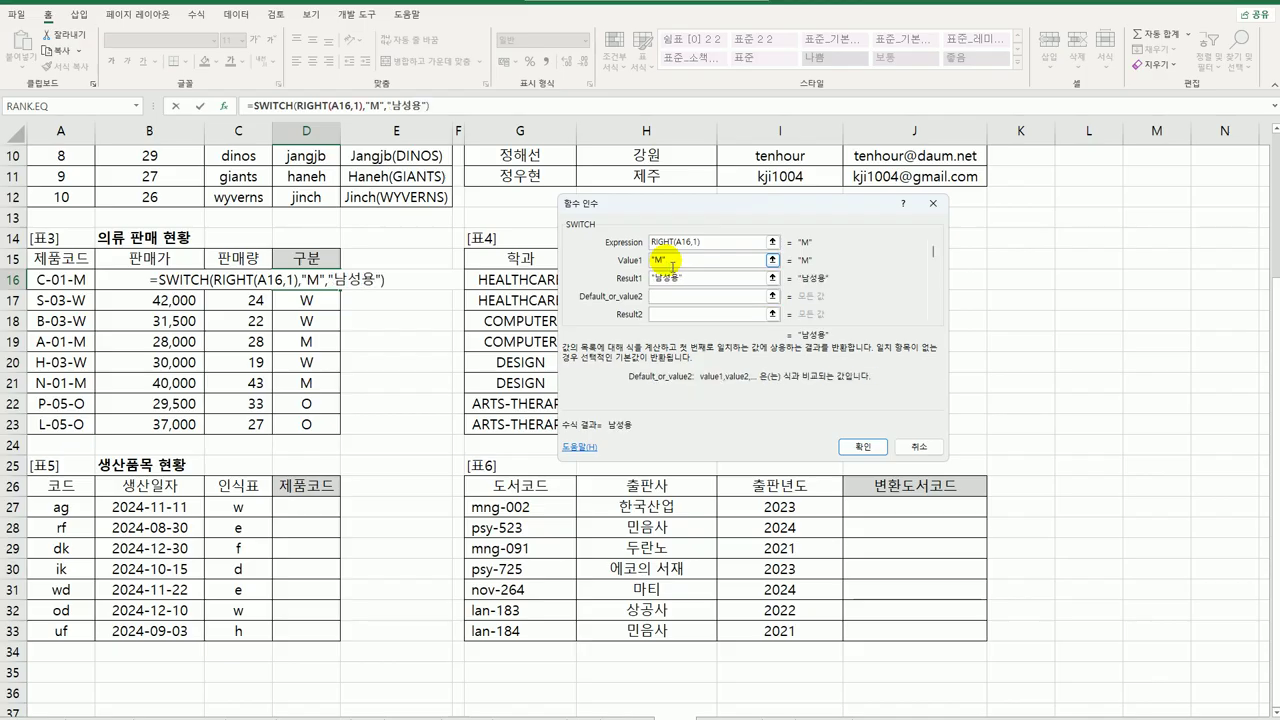
Add the remaining SWITCH pairs: "W" returning "여성용" and "O" returning "아웃도어"
text(W)
key(Tab)
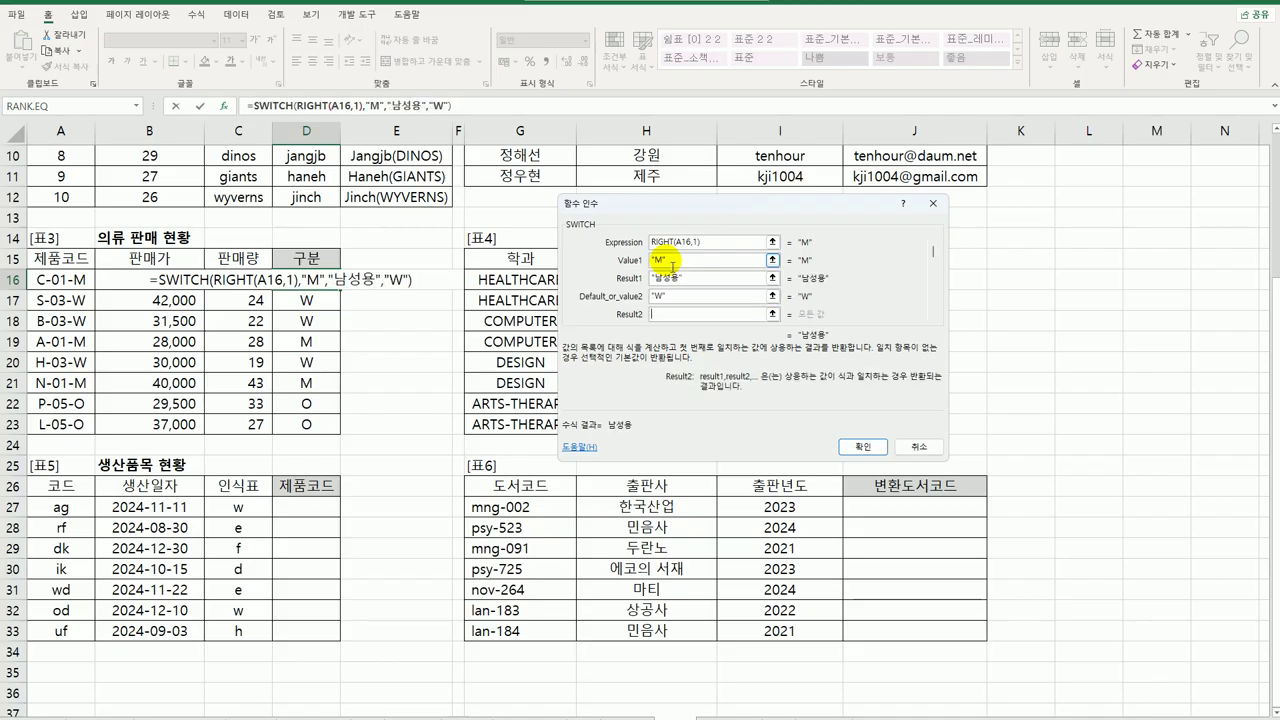
text(여성용)
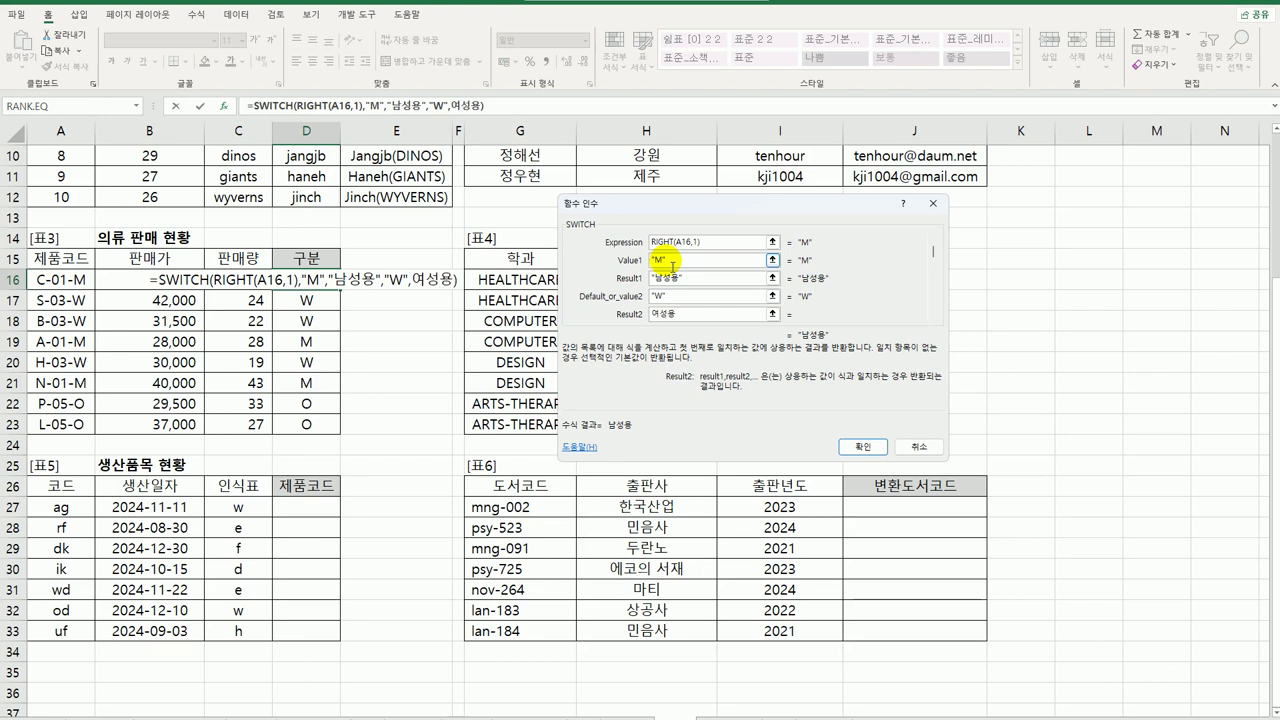
key(Tab)
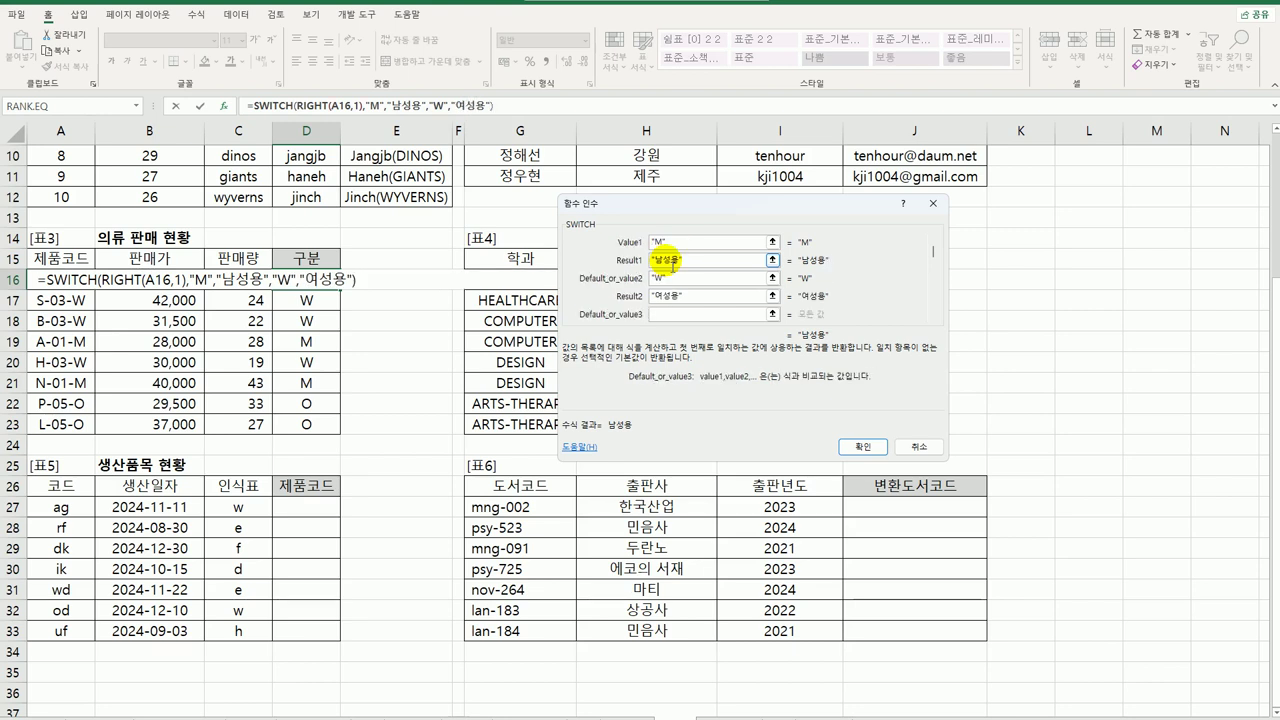
text(O)
key(Tab)
text(아웃)
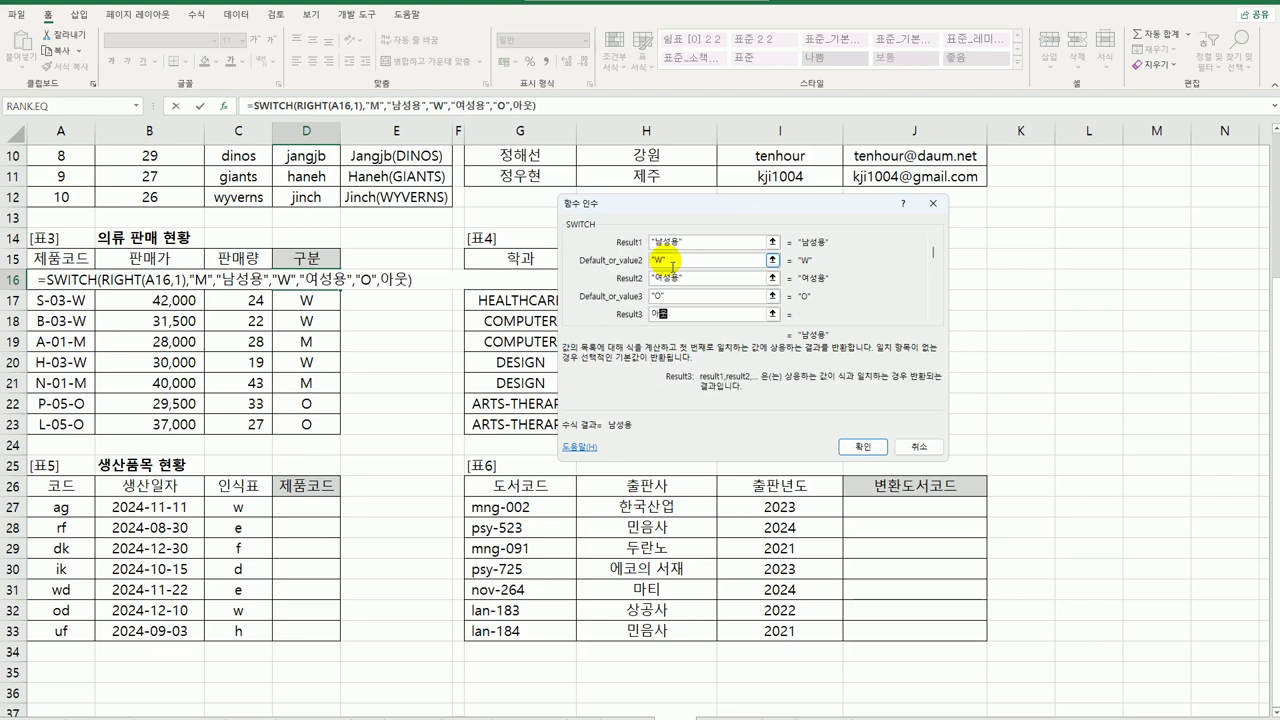
text(도어)
click(674, 297)
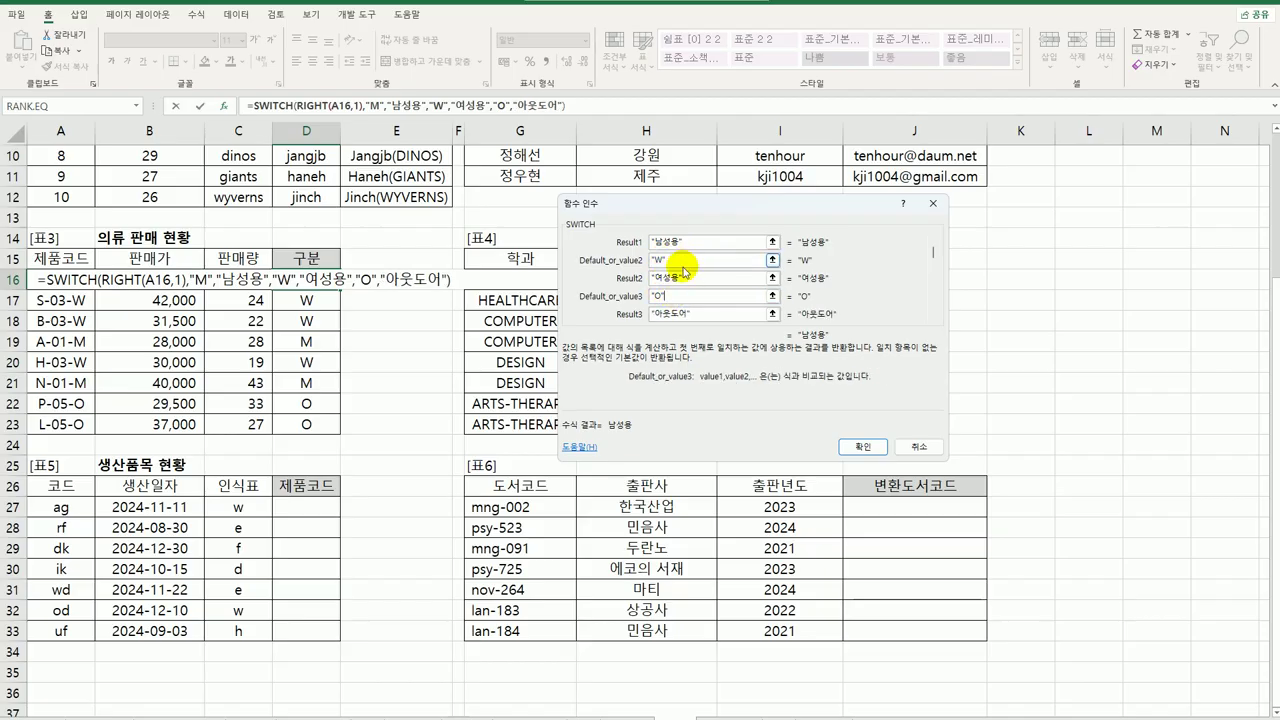
click(691, 278)
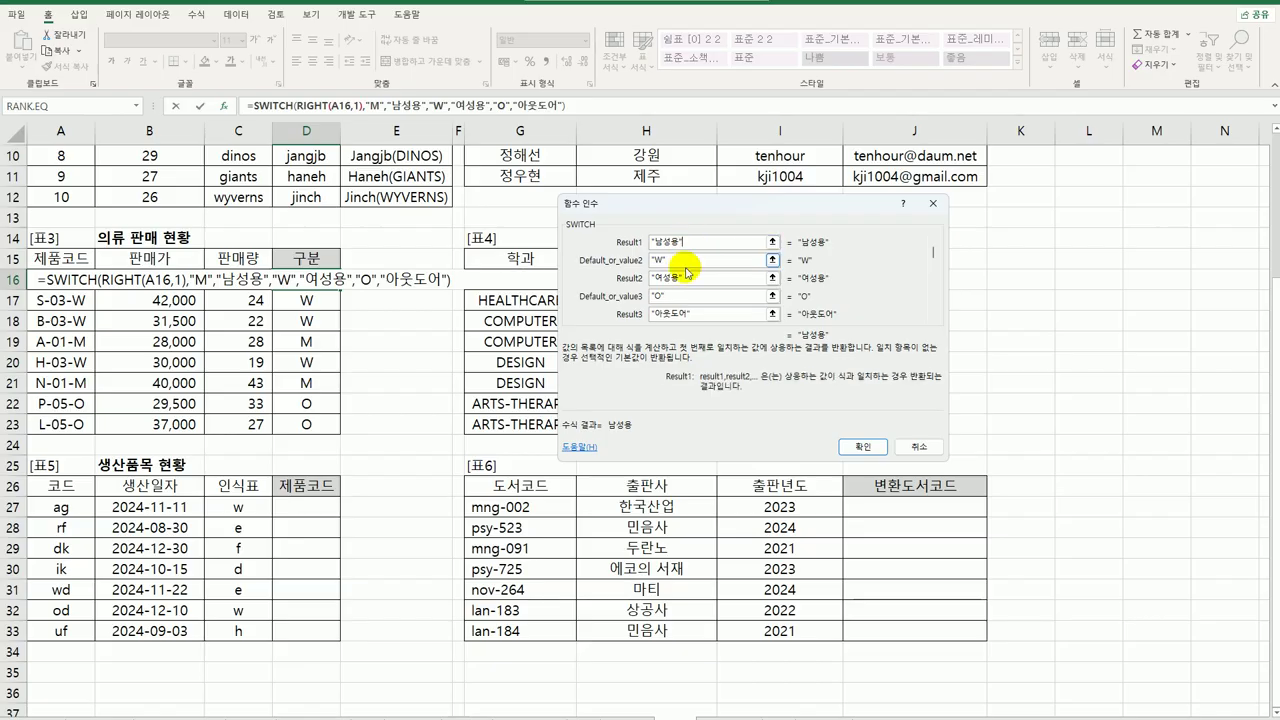
click(700, 316)
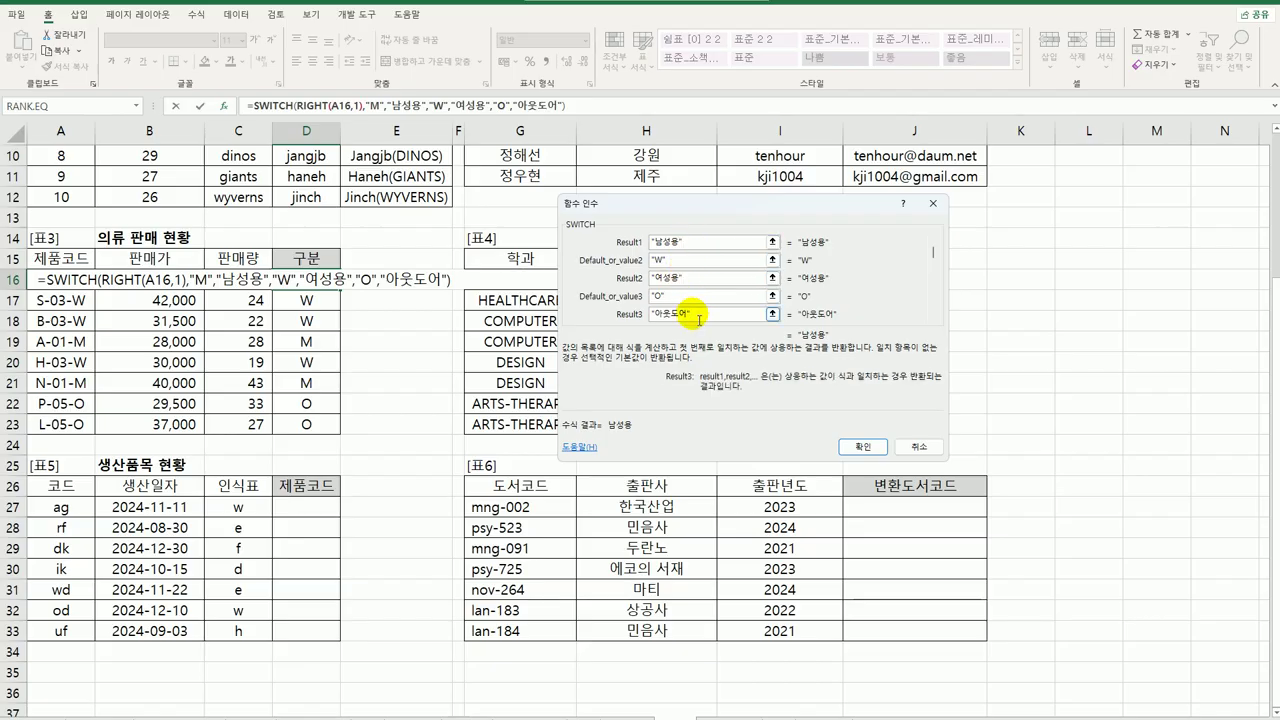
Confirm the SWITCH formula in D16 and fill it down the 구분 column through D23
click(862, 447)
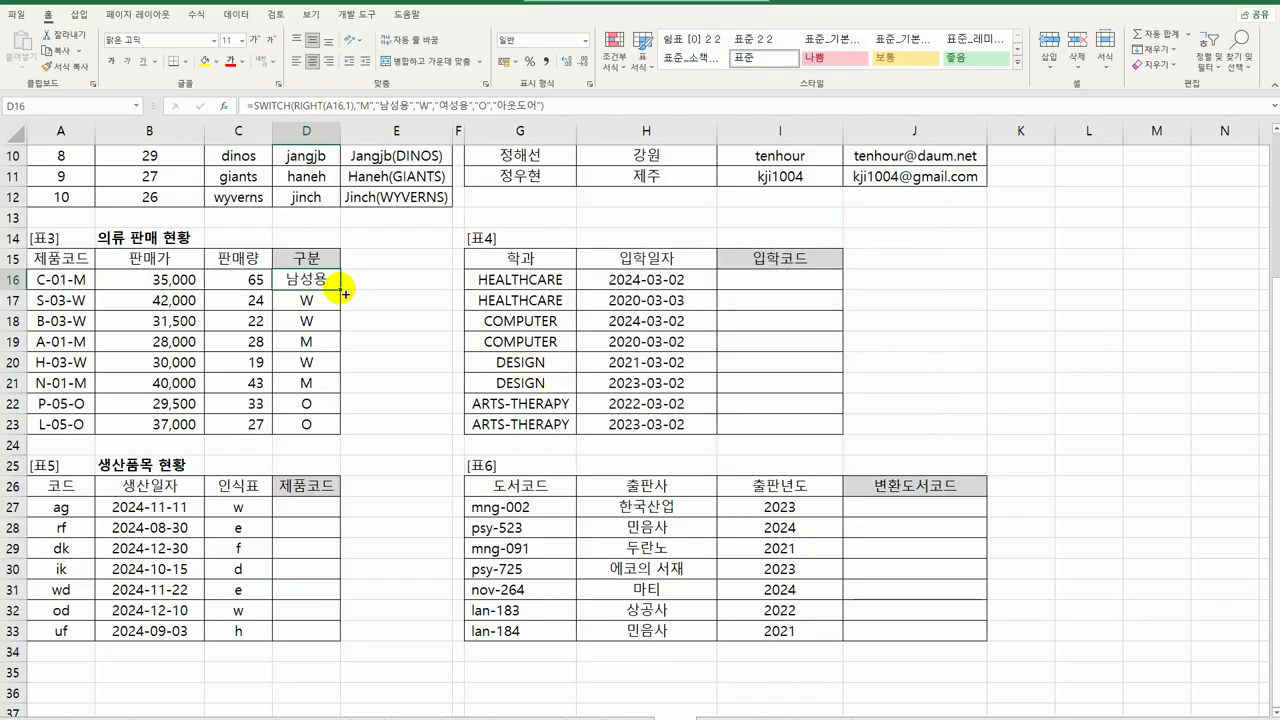
drag(340, 289, 331, 434)
click(322, 434)
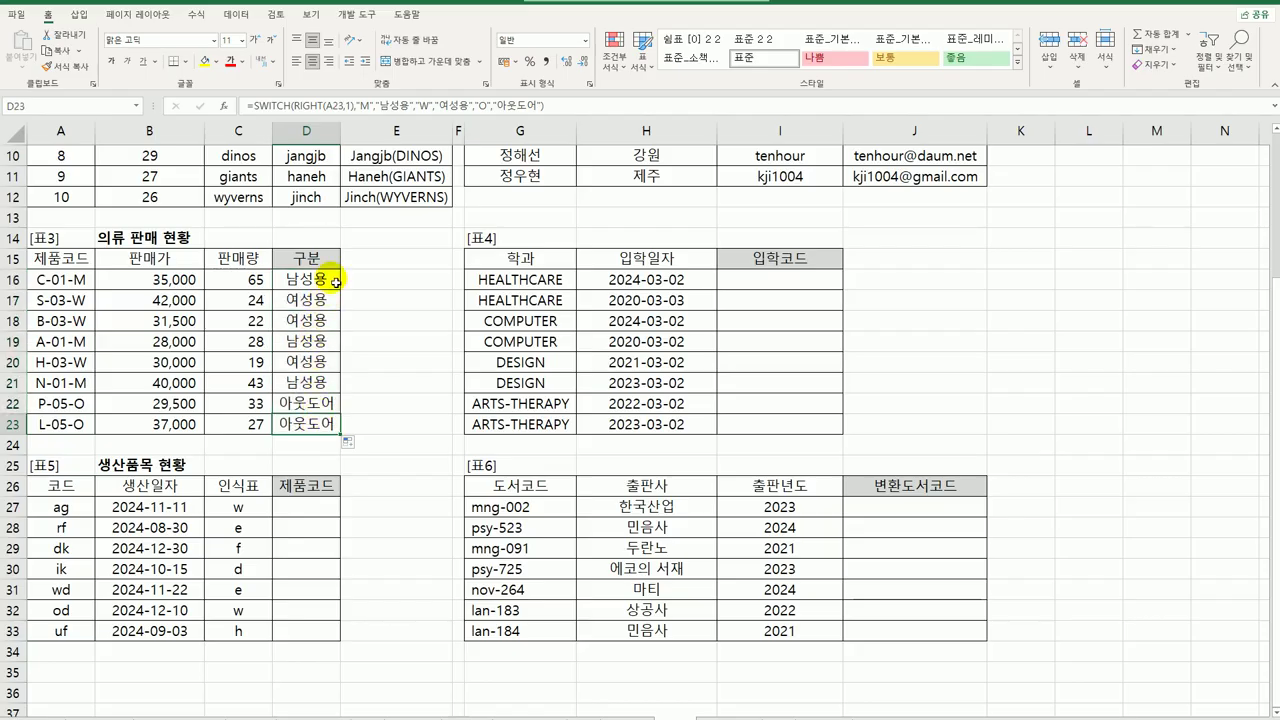
Start a LEFT formula in I16 of 표4's 입학코드 column and open its function arguments dialog
click(742, 286)
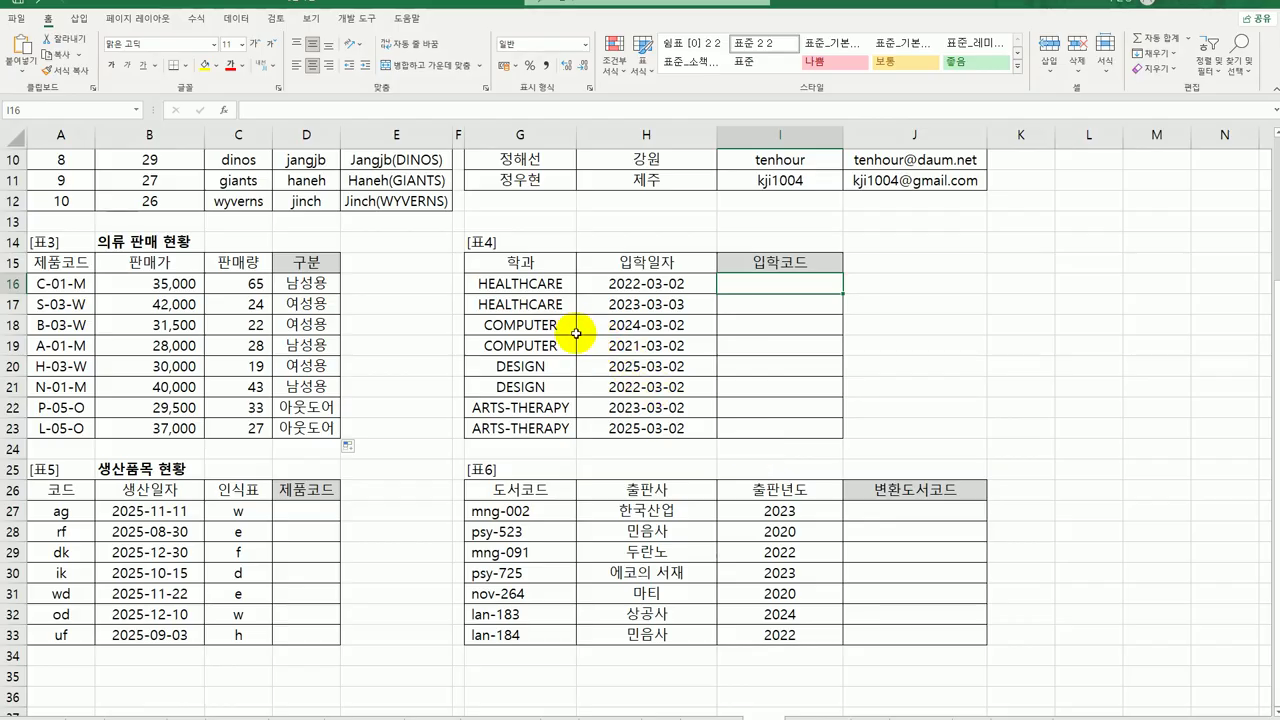
click(538, 285)
click(628, 287)
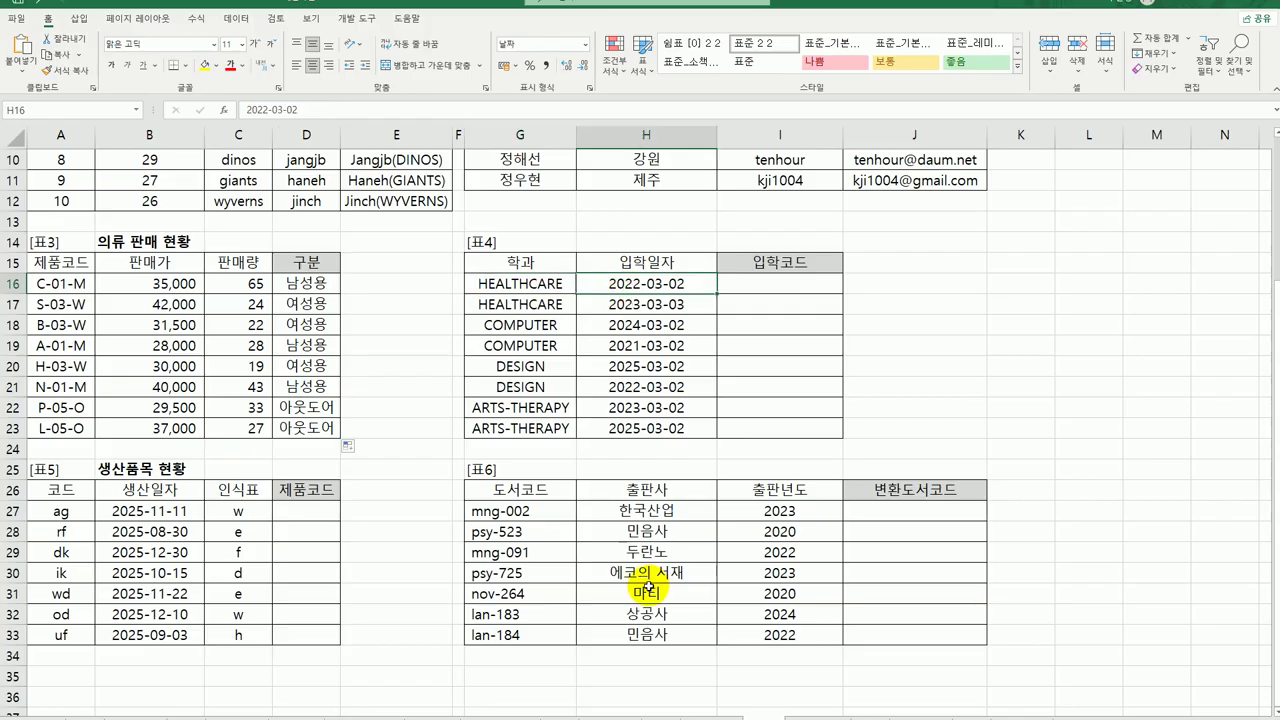
click(781, 285)
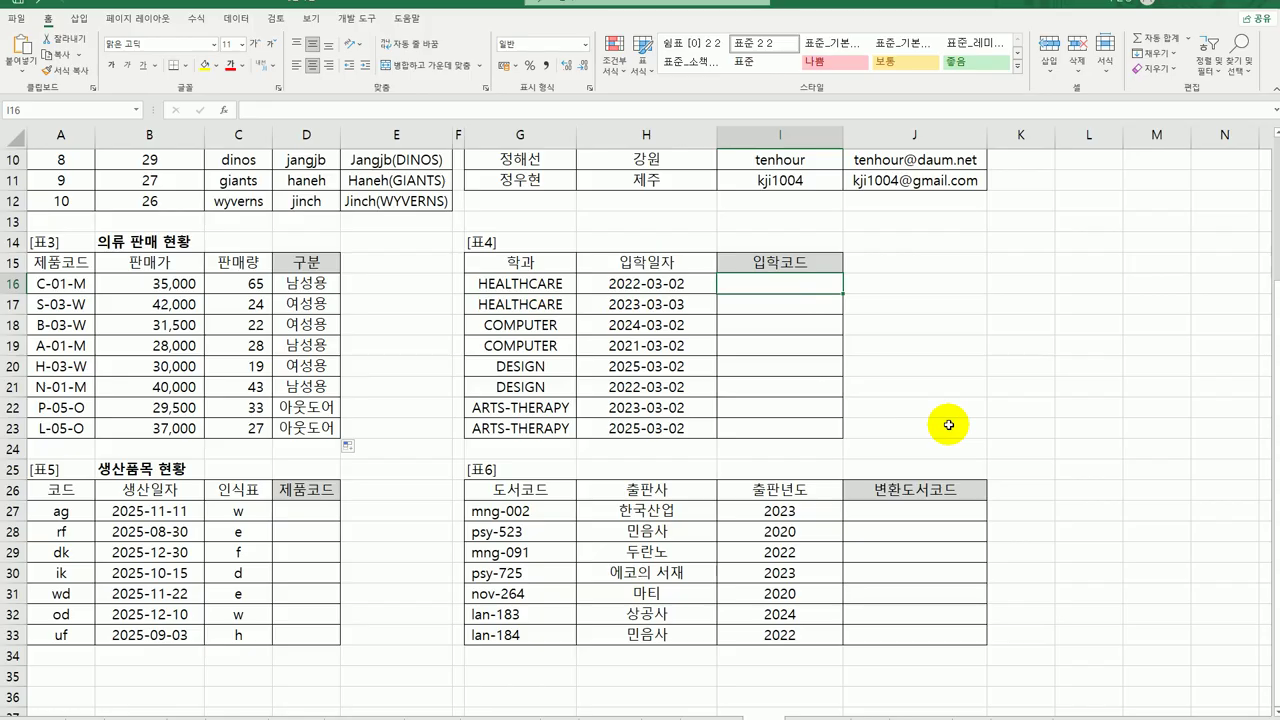
text(=ㅣ)
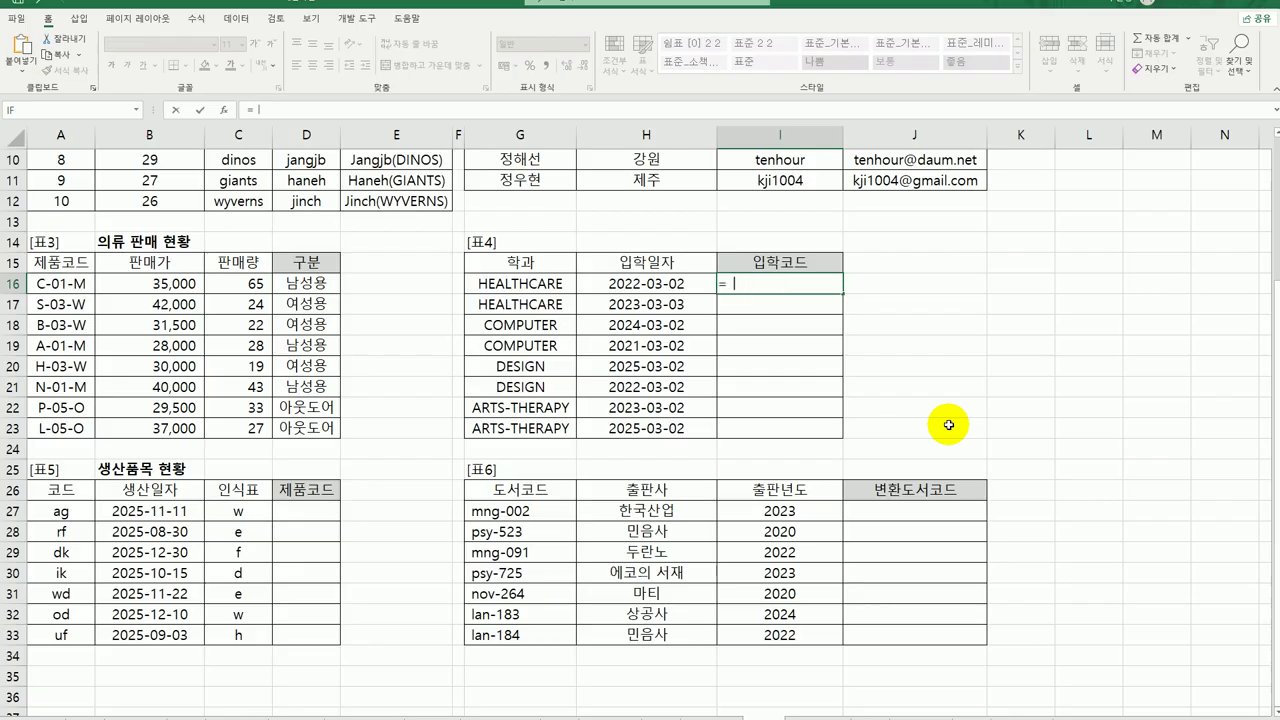
key(BackSpace)
text(left)
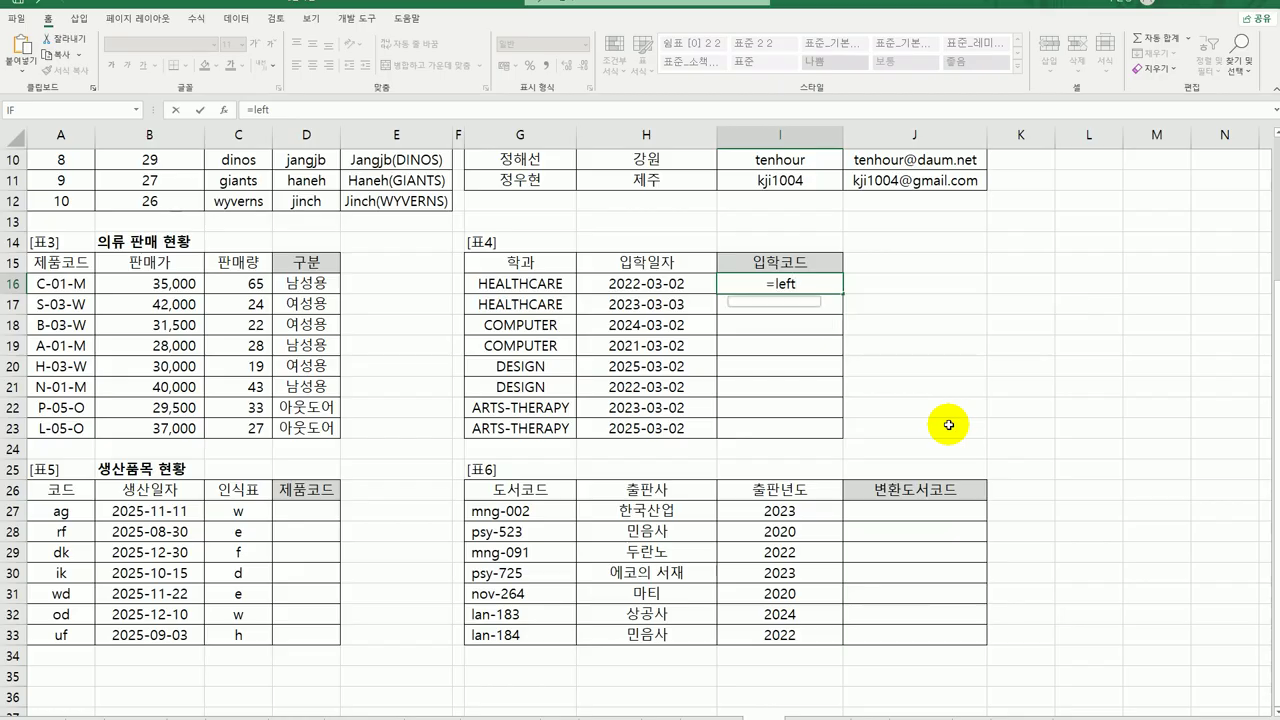
key(Tab)
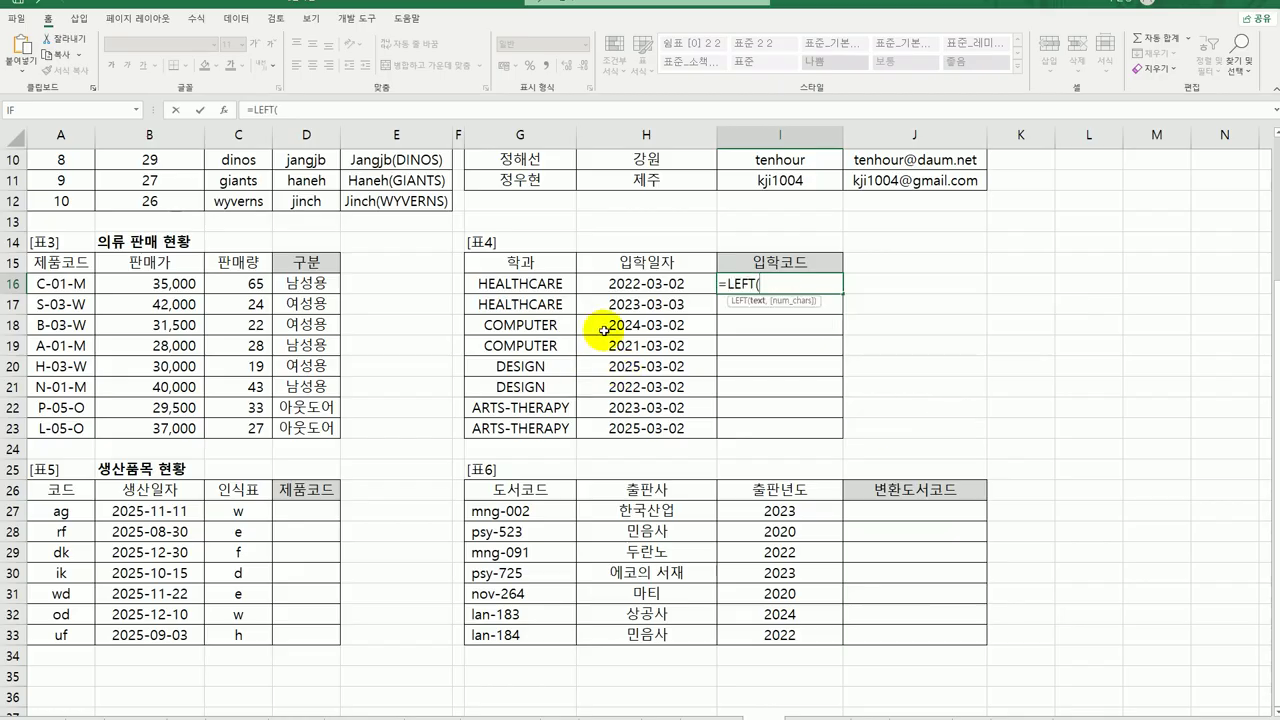
click(229, 112)
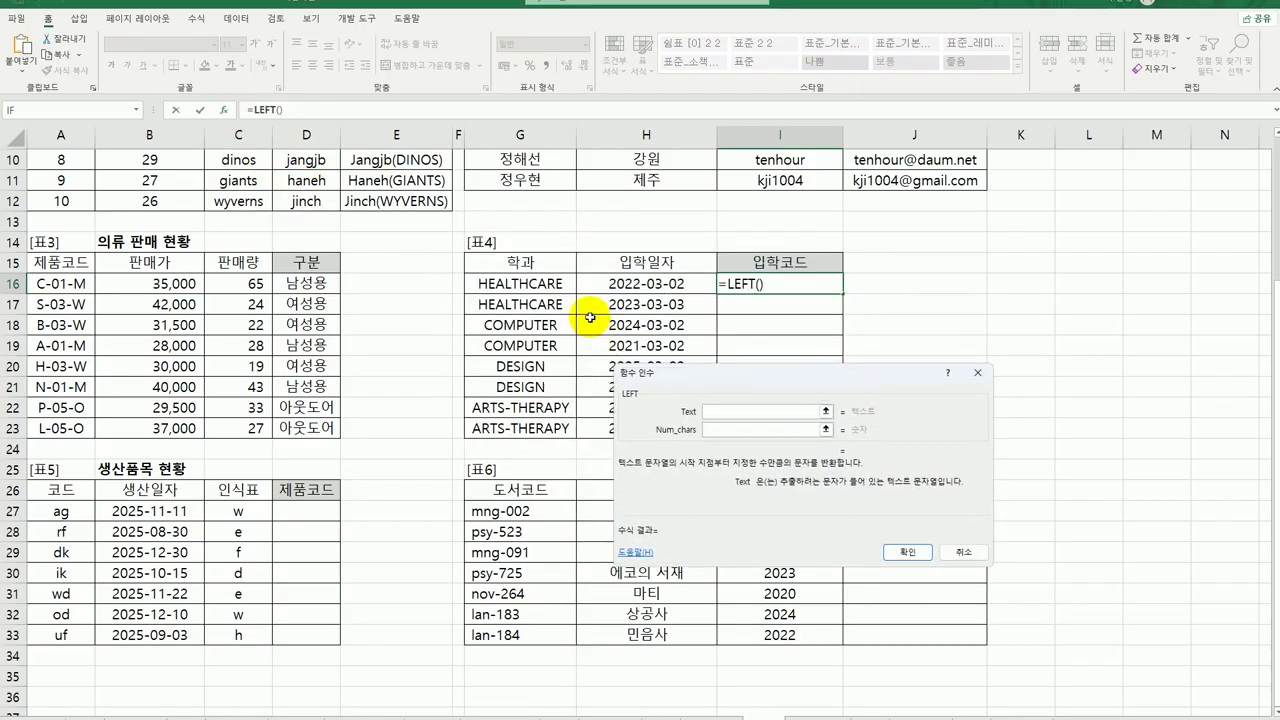
Complete the LEFT formula with Text G16 and Num_chars 3, and fill it down through I23
click(540, 284)
click(742, 430)
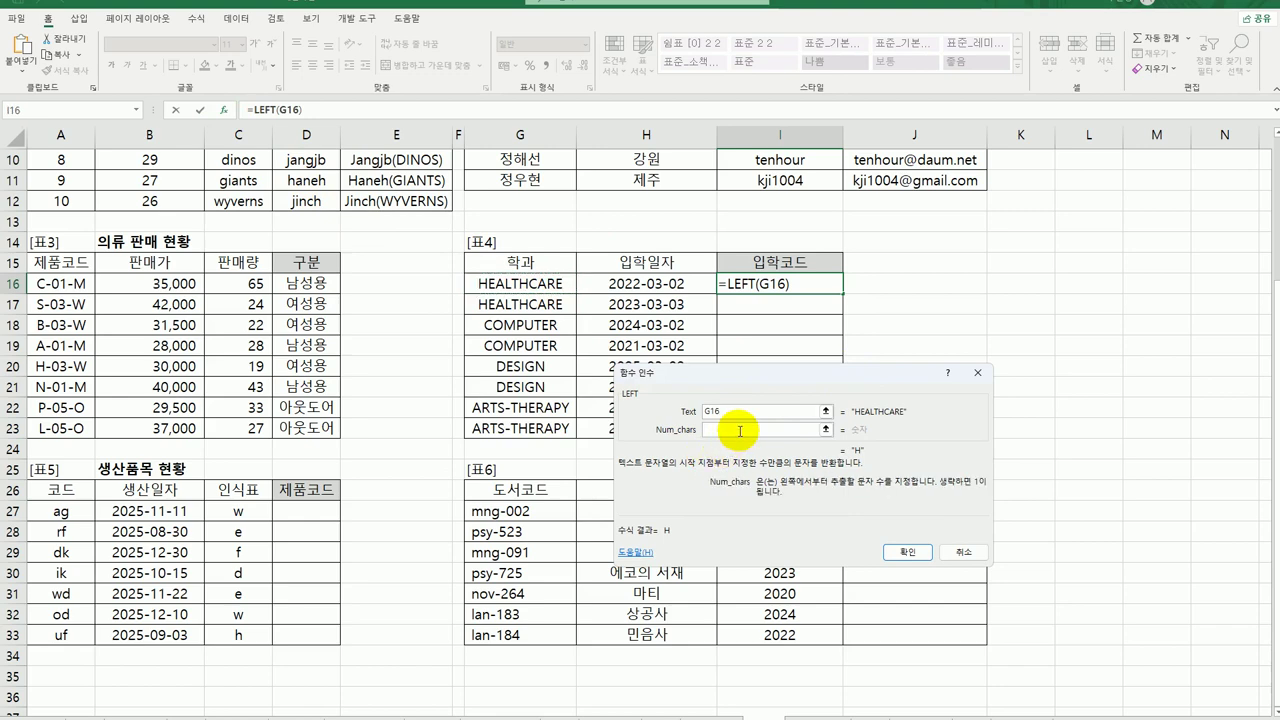
text(3)
click(907, 552)
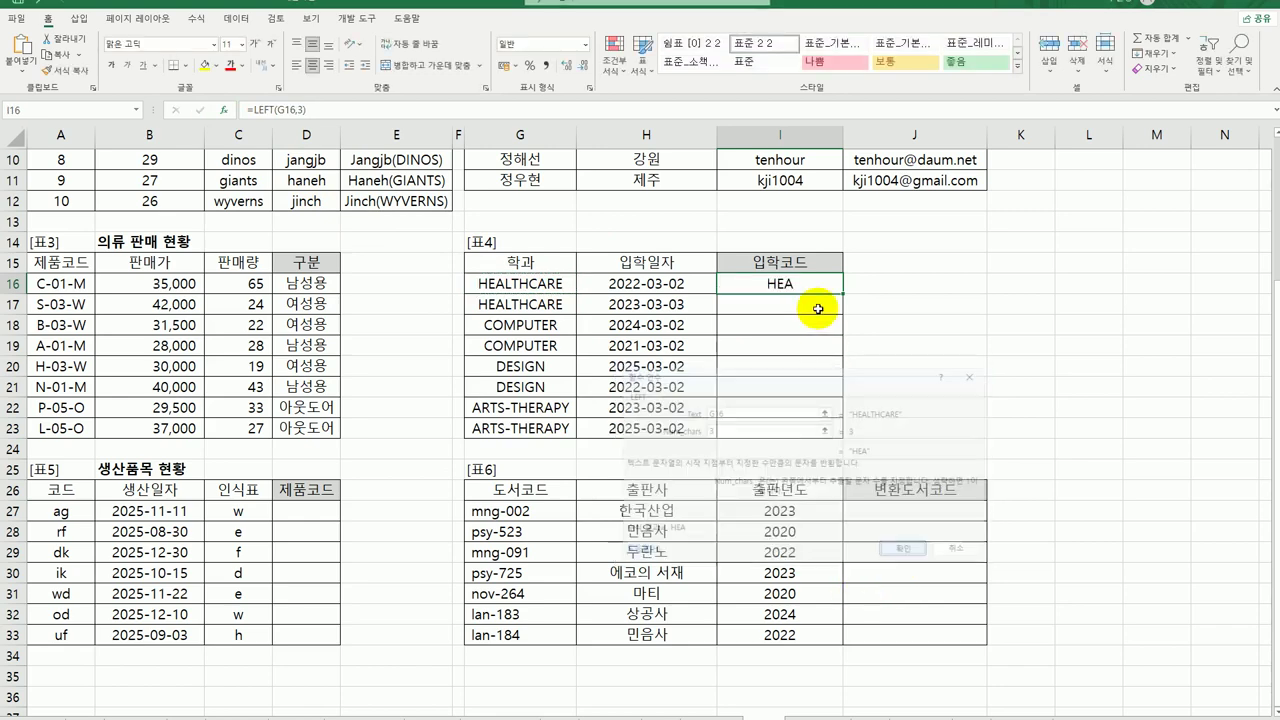
drag(843, 293, 820, 440)
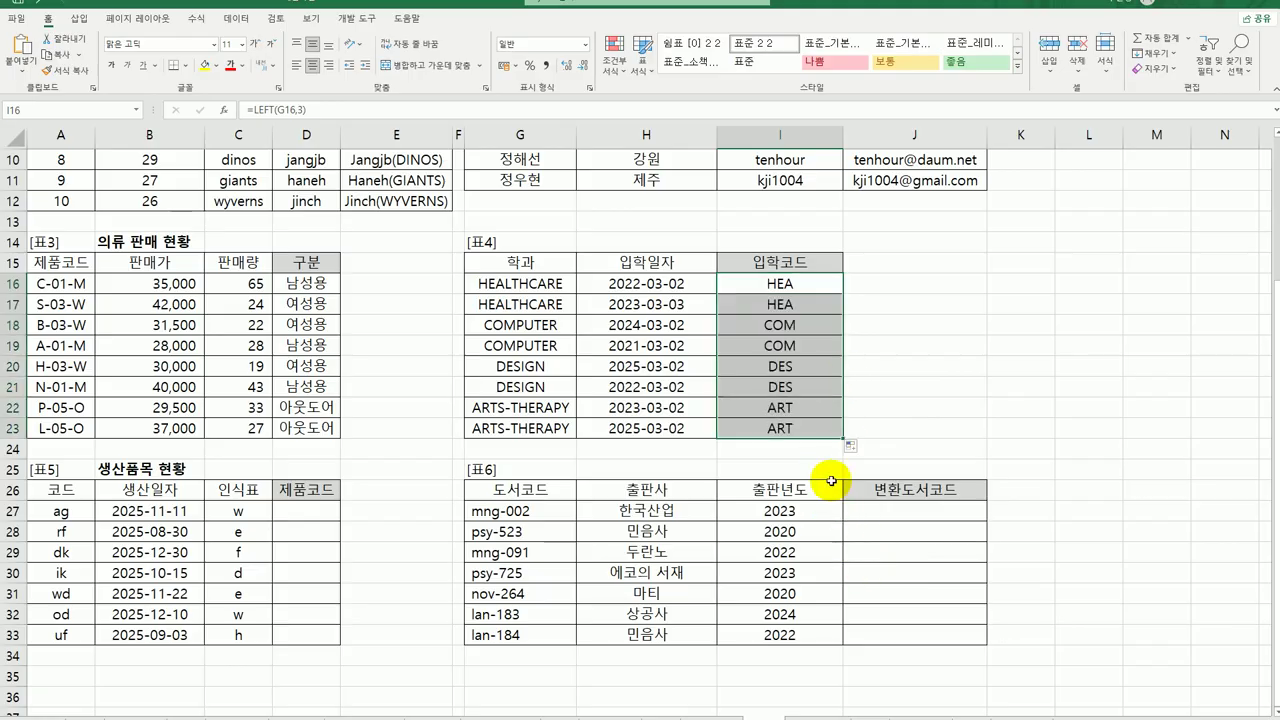
Wrap the LEFT formula in I16 in a LOWER function and fill it down the 입학코드 column through I23
double_click(720, 285)
click(732, 287)
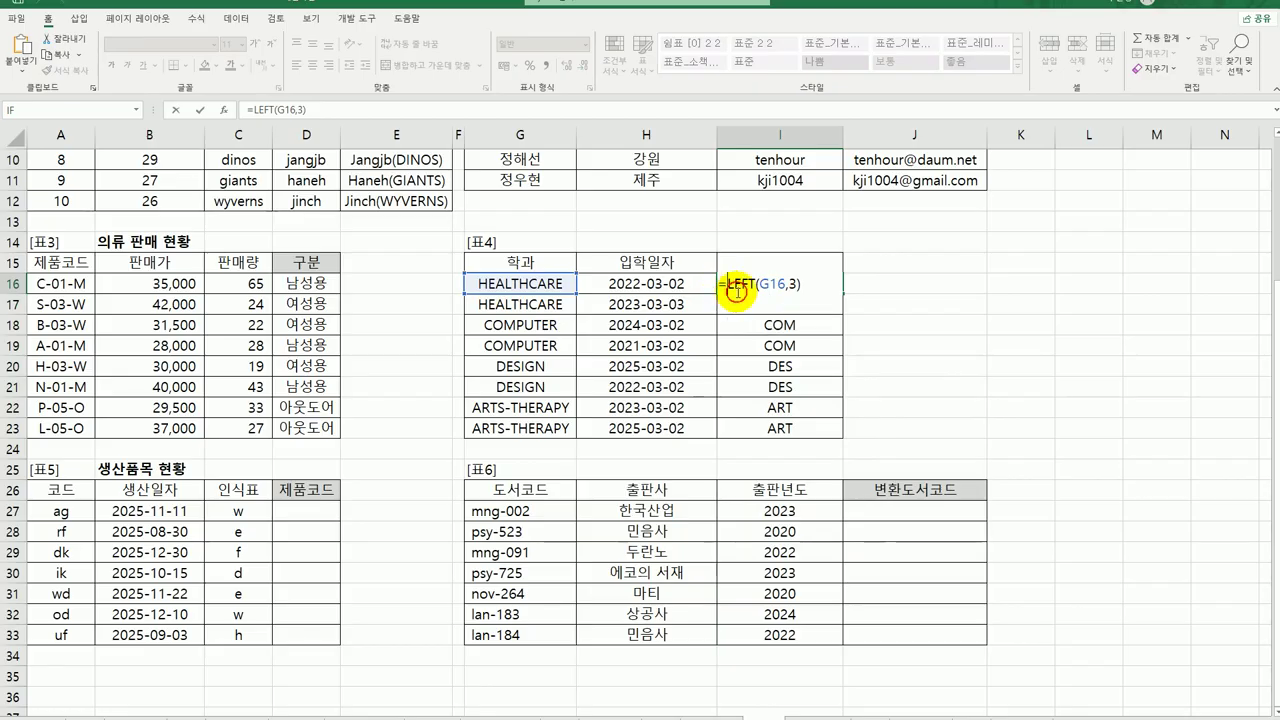
text(lo)
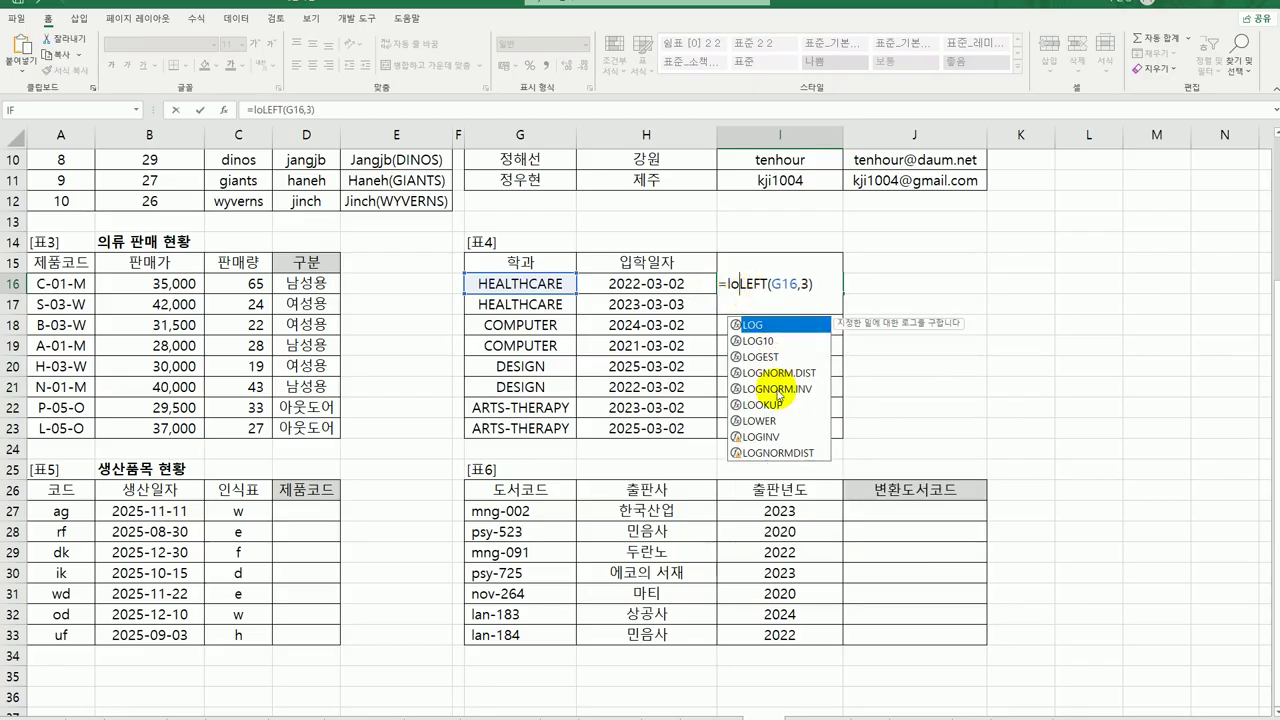
double_click(772, 421)
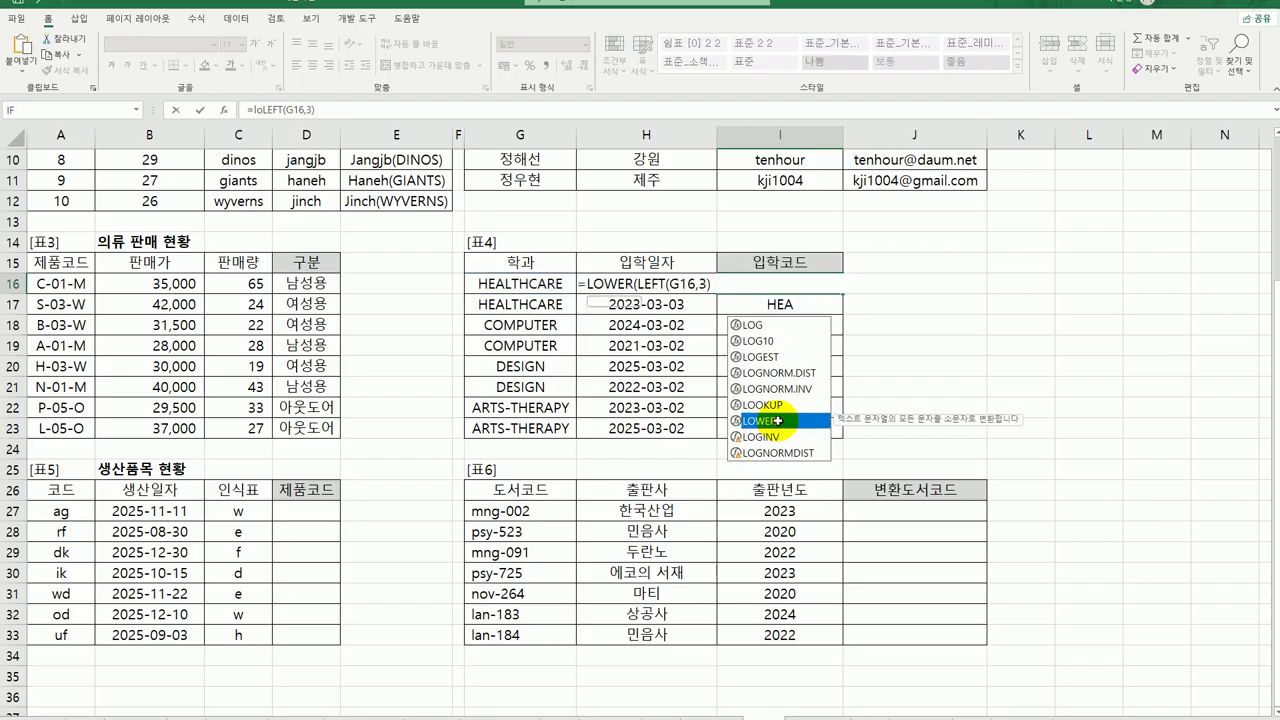
click(714, 286)
text())
key(Return)
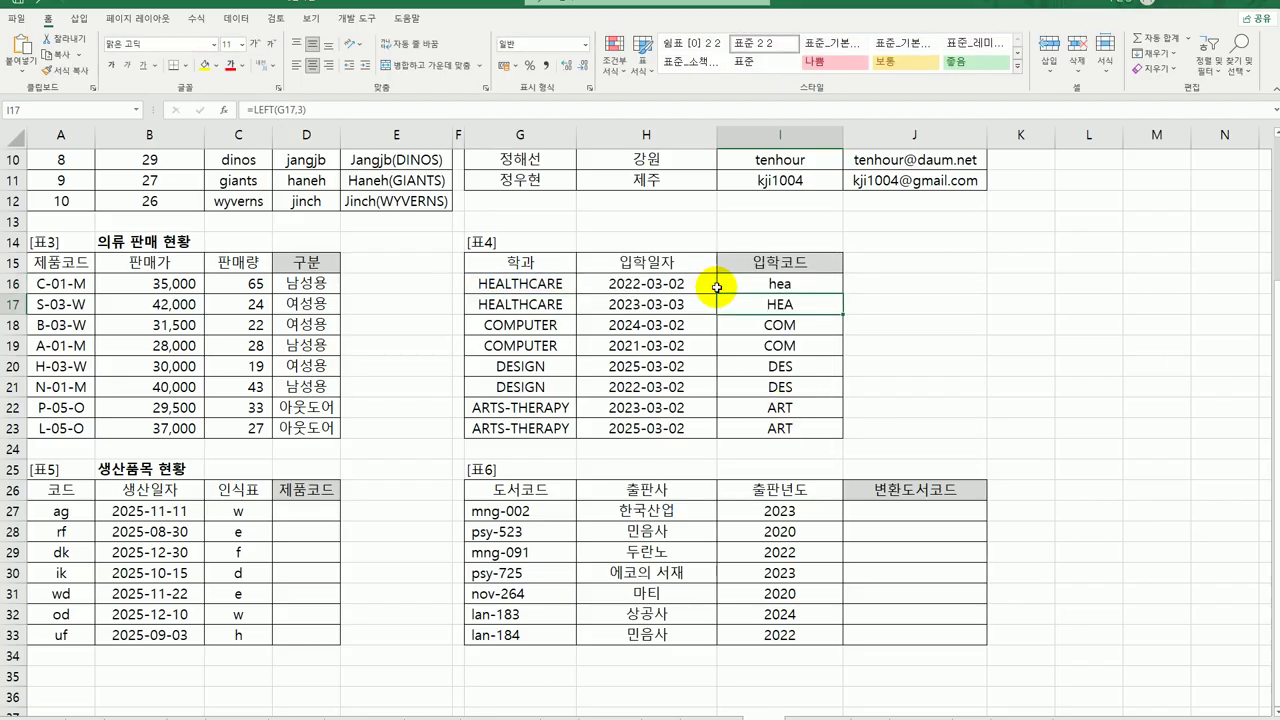
click(735, 285)
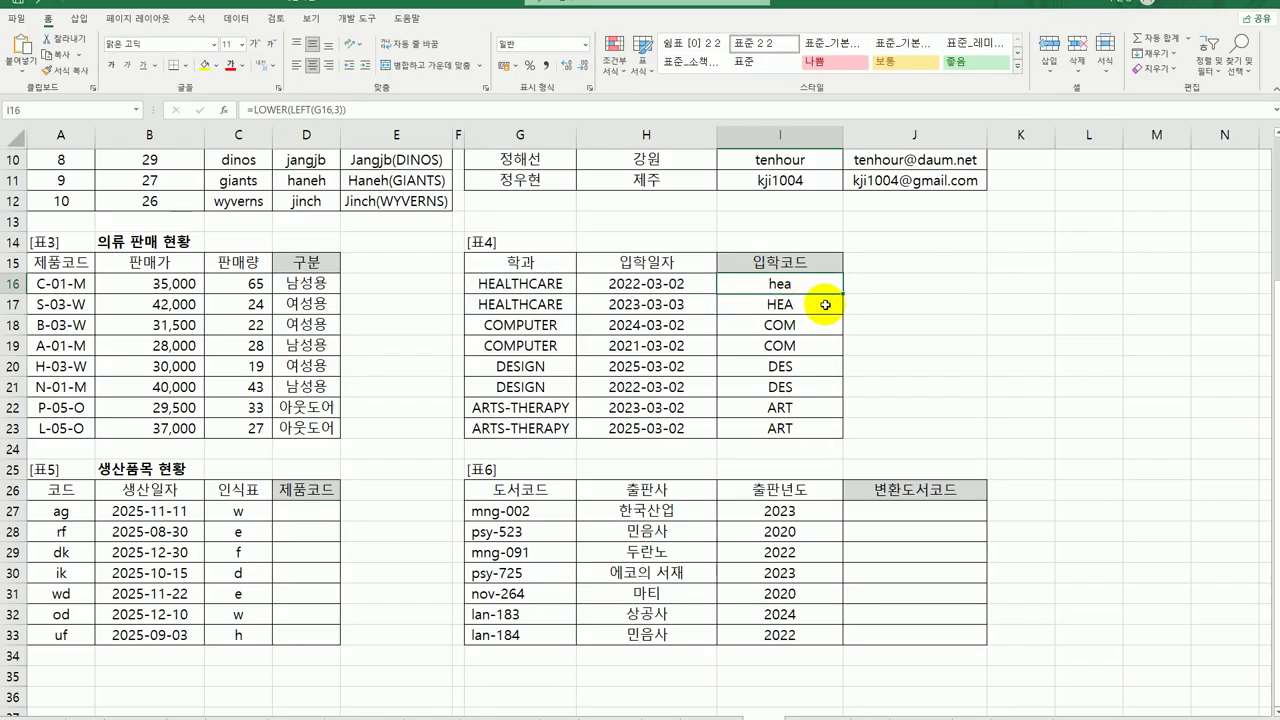
drag(844, 295, 825, 440)
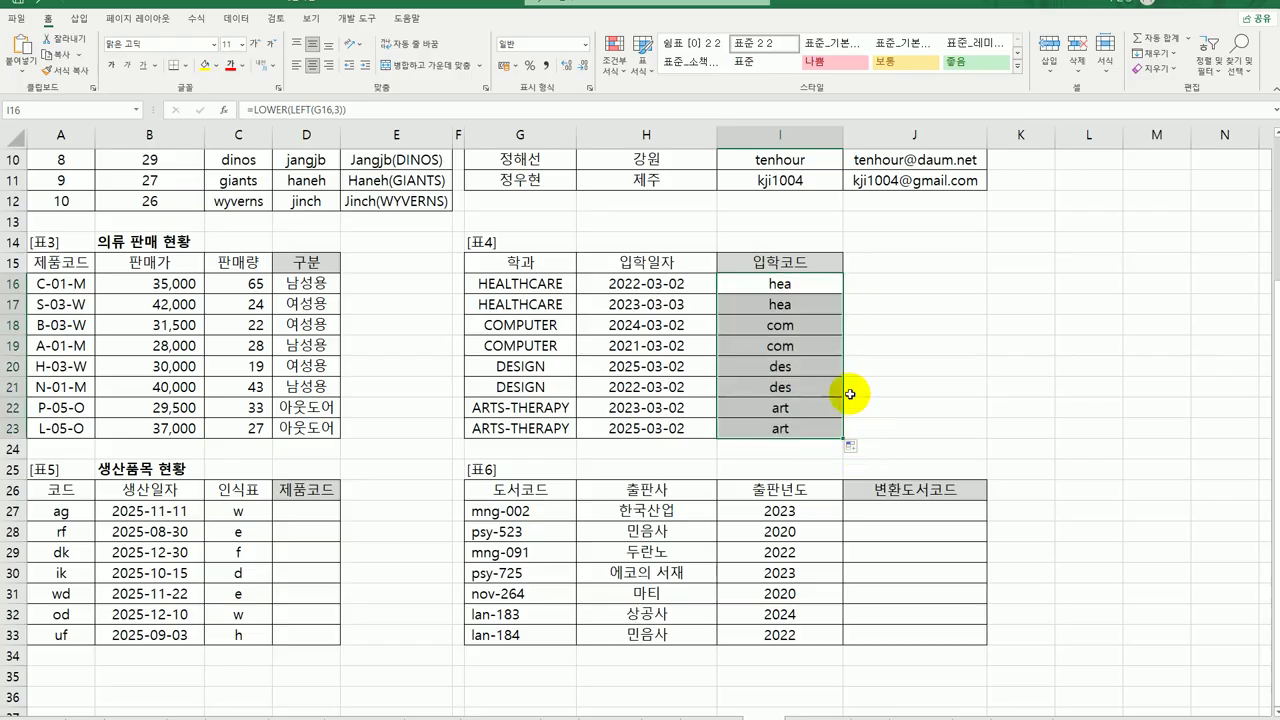
Append the year of H16 to the LOWER formula in I16 using &YEAR(H16)
click(805, 285)
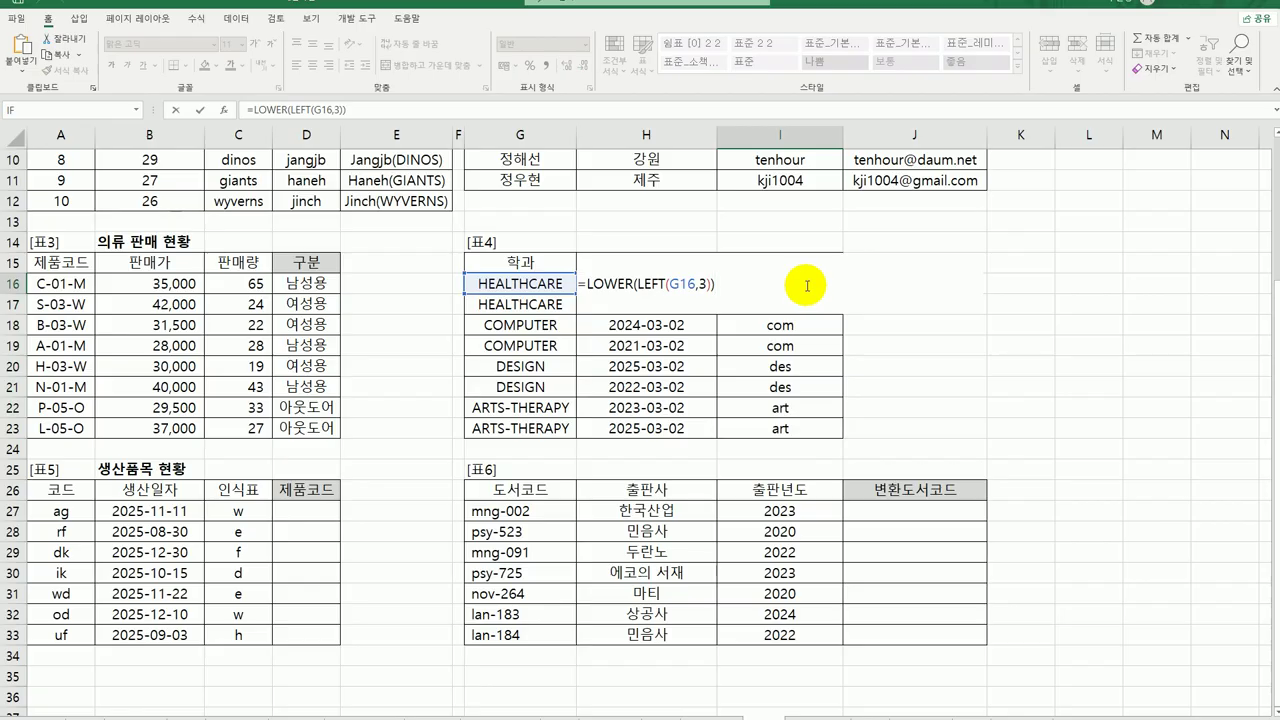
text(&y)
key(Tab)
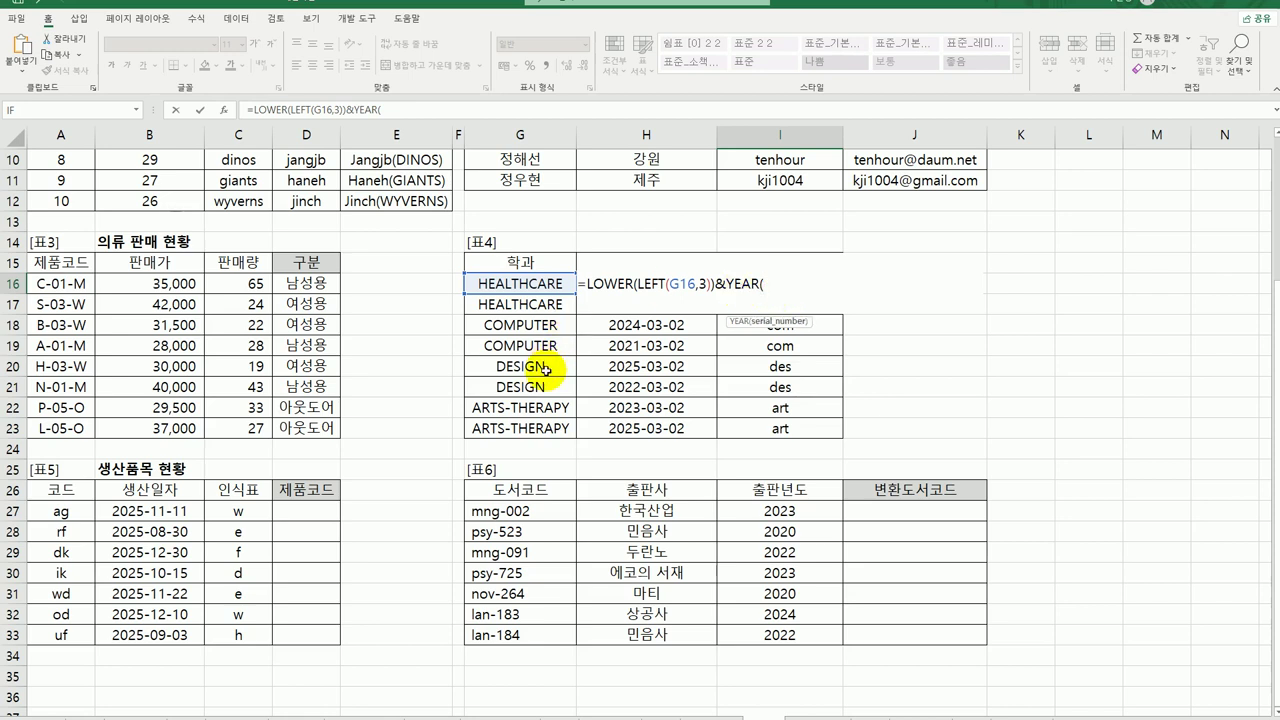
click(224, 116)
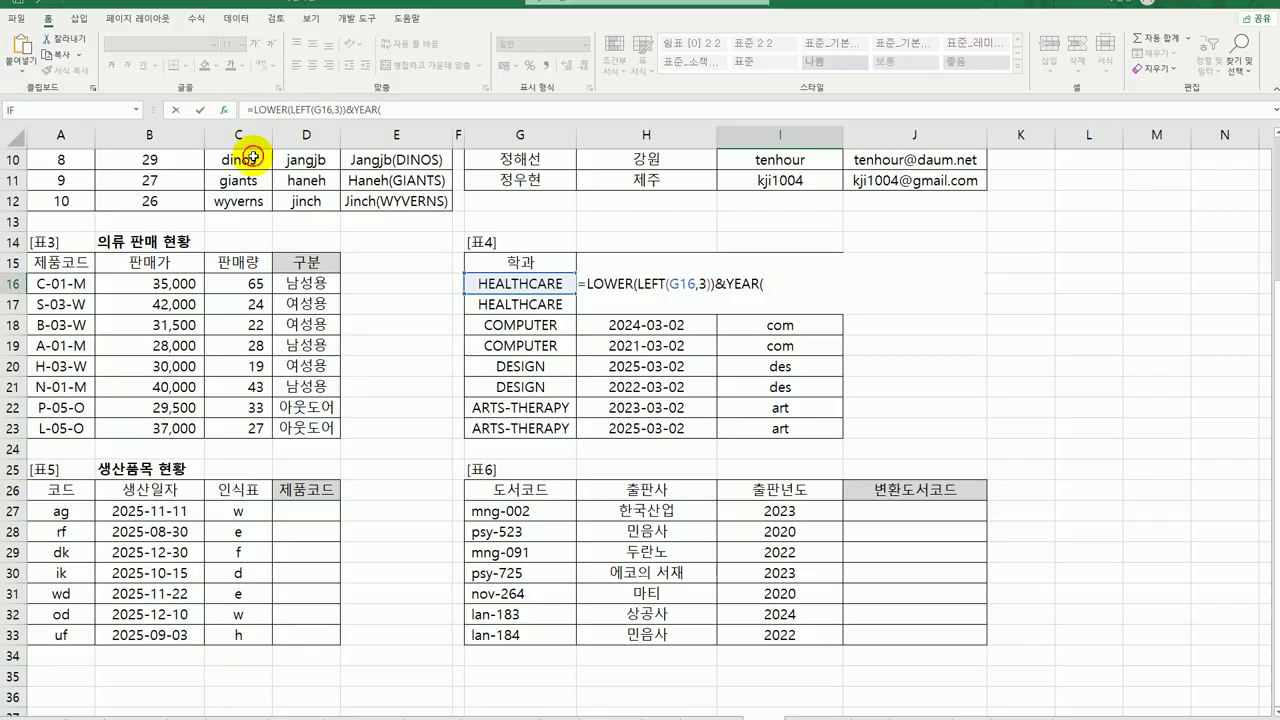
click(616, 287)
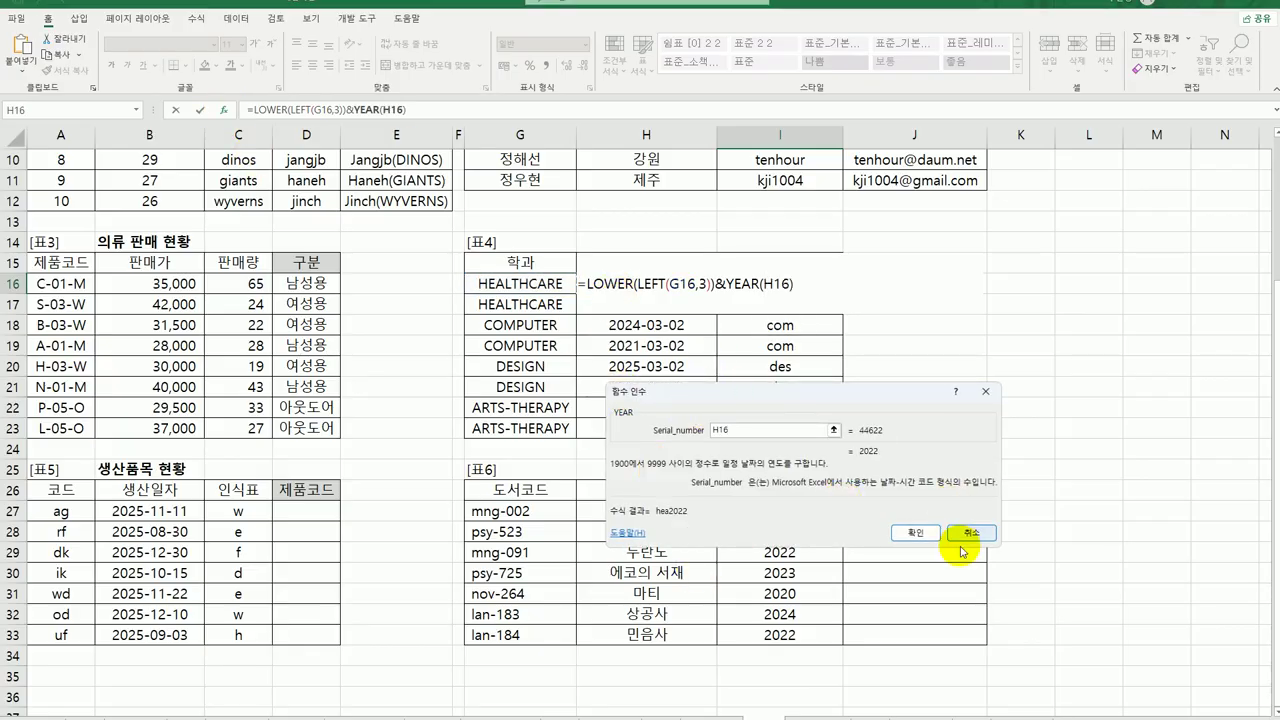
click(912, 533)
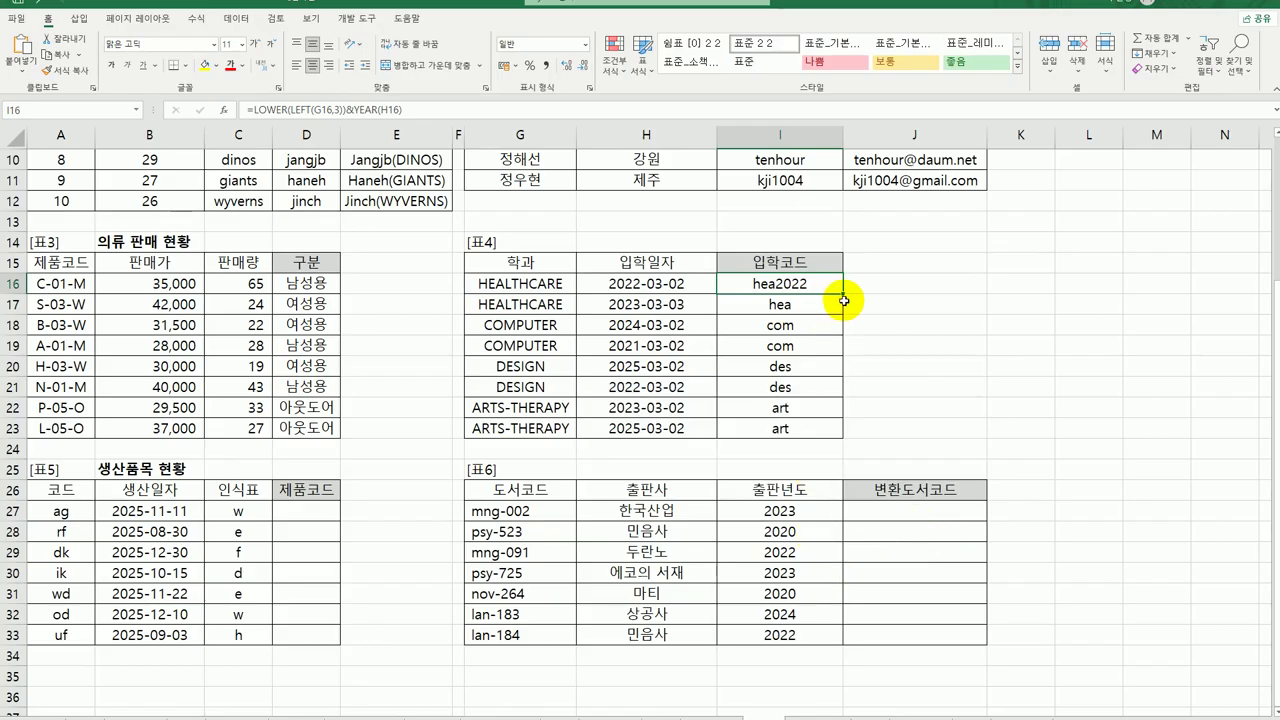
Fill the 입학코드 formula in I16 down through I23
drag(843, 293, 827, 431)
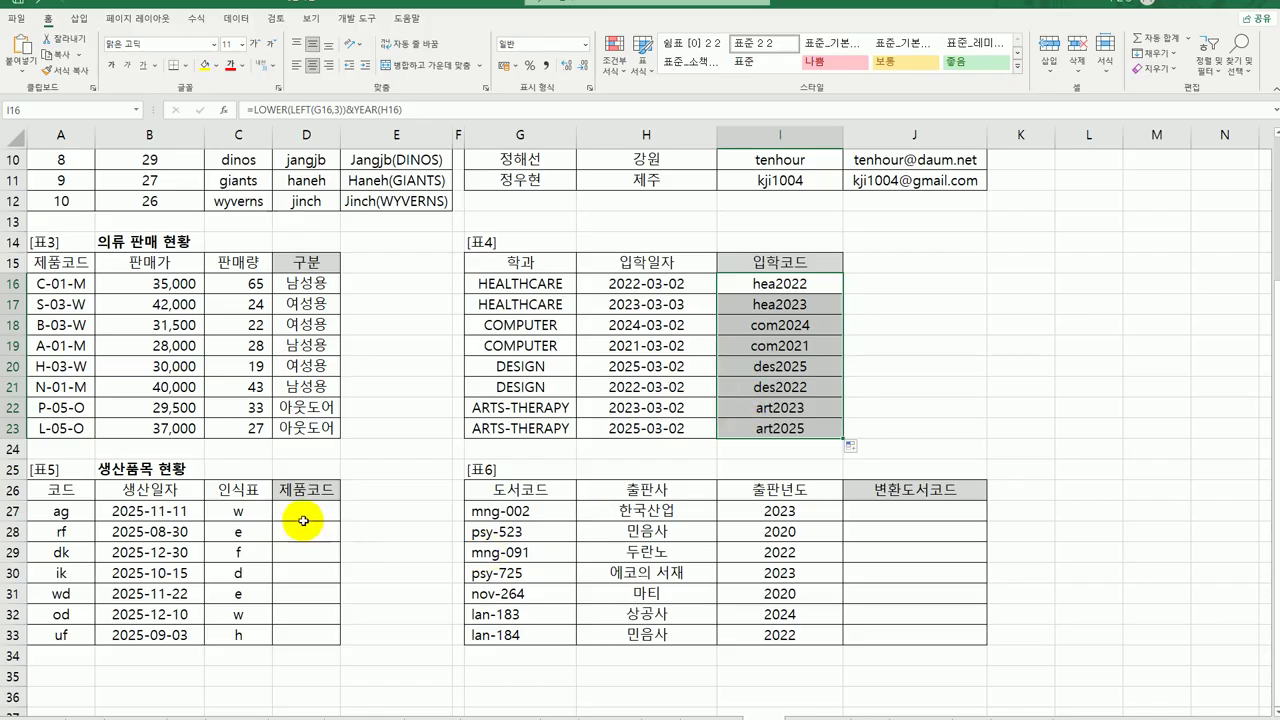
Enter =UPPER(A27) in D27, the first 제품코드 cell of 표5
click(303, 515)
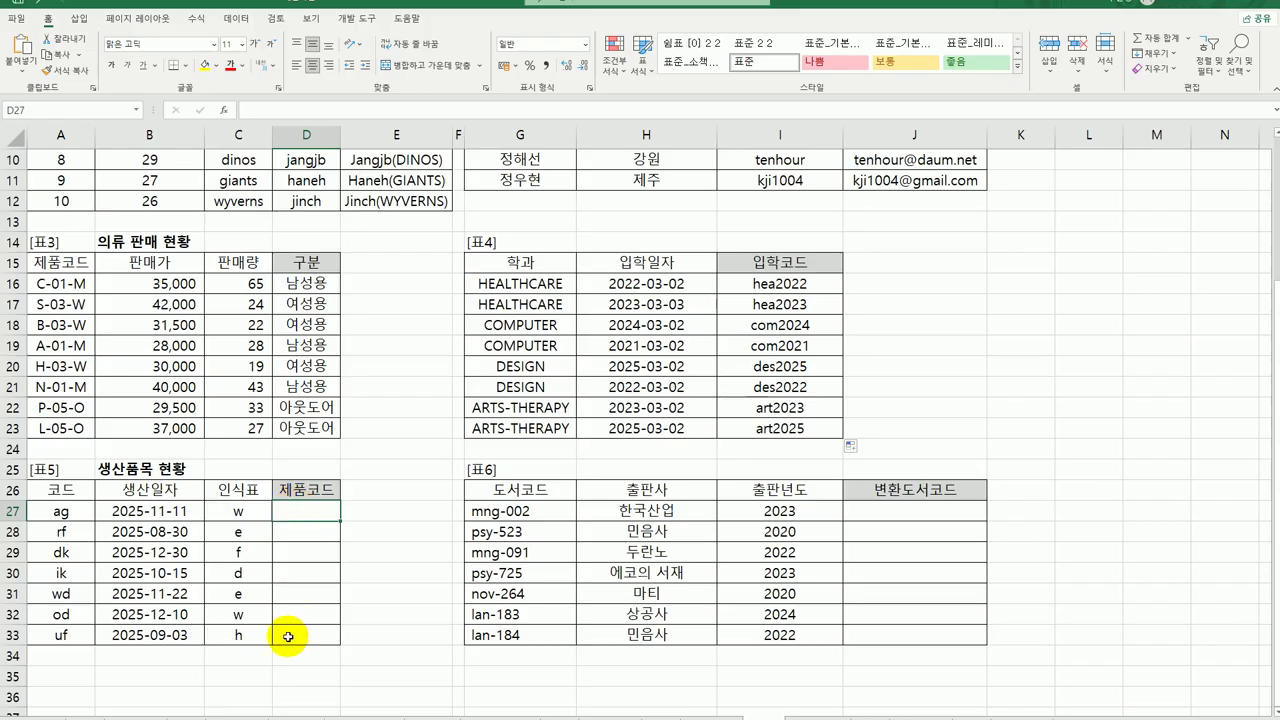
click(77, 502)
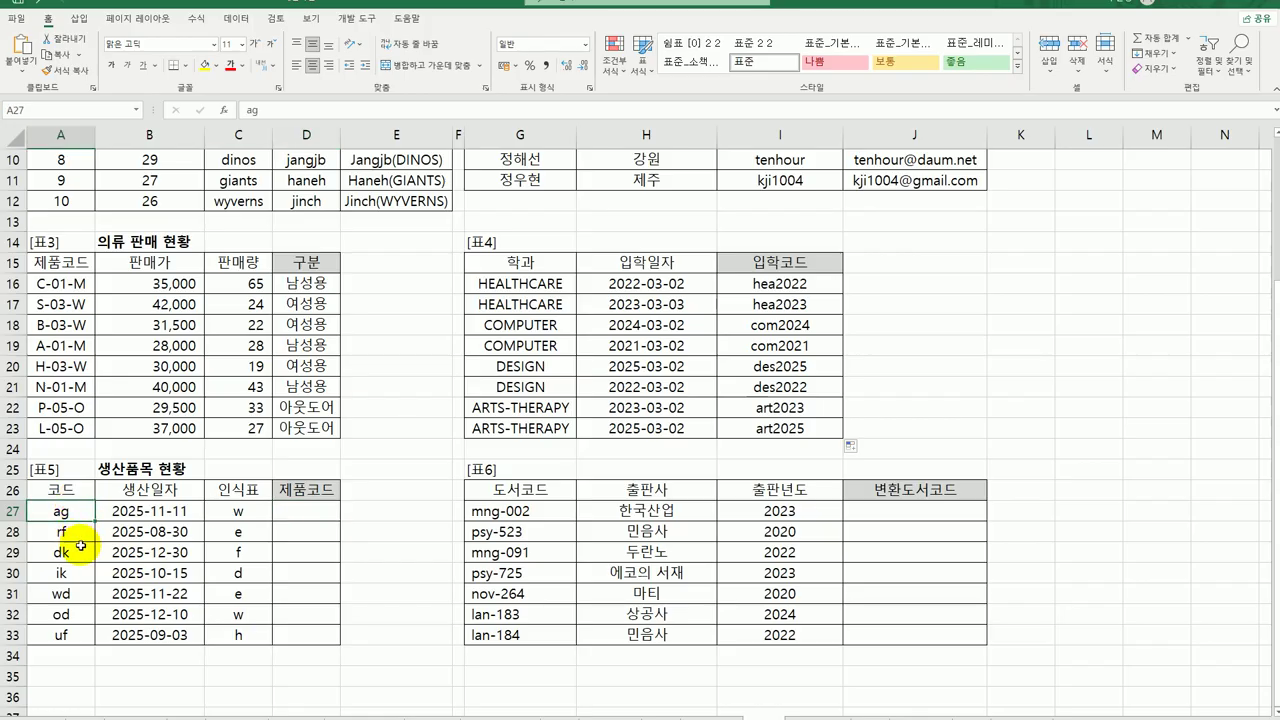
click(180, 510)
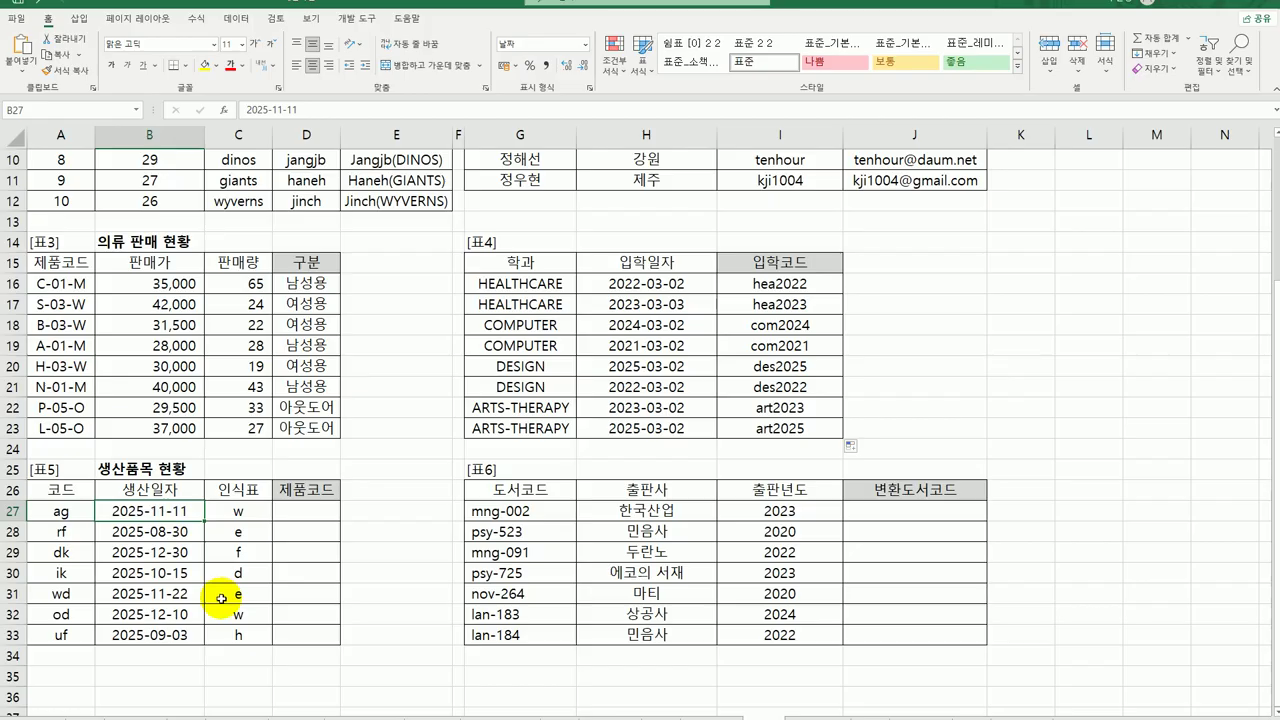
click(246, 511)
click(312, 518)
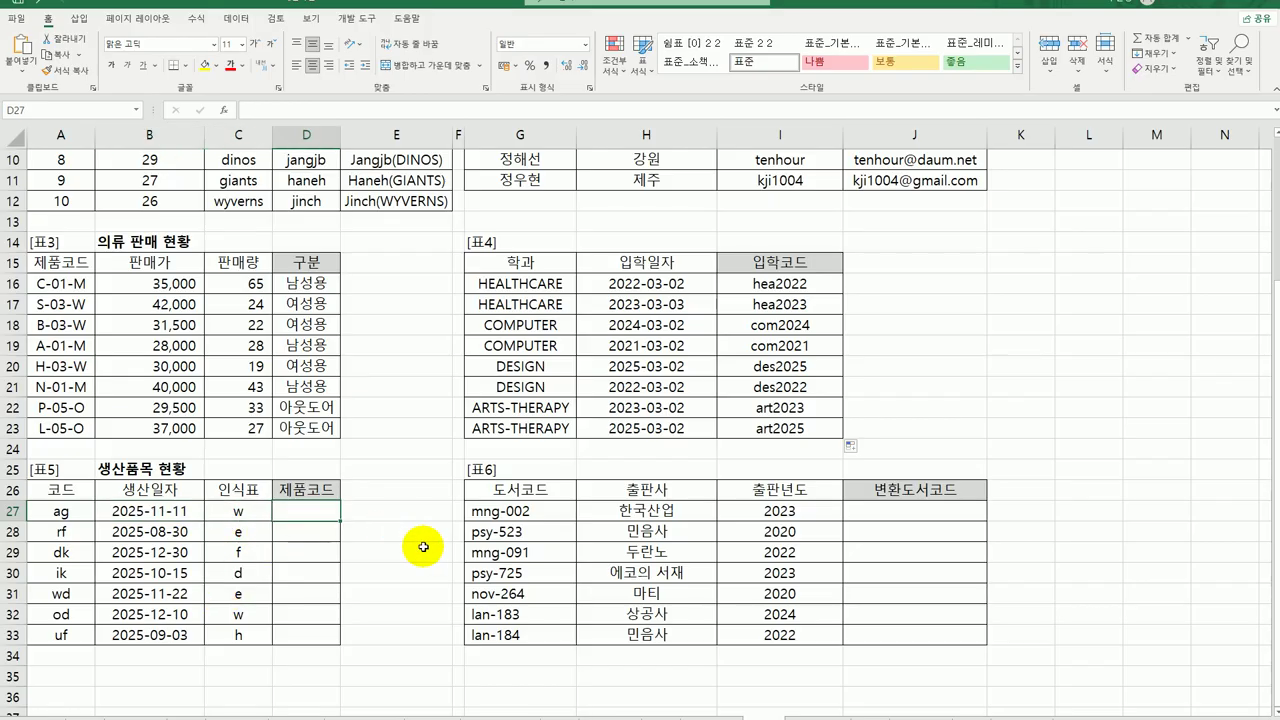
text(=)
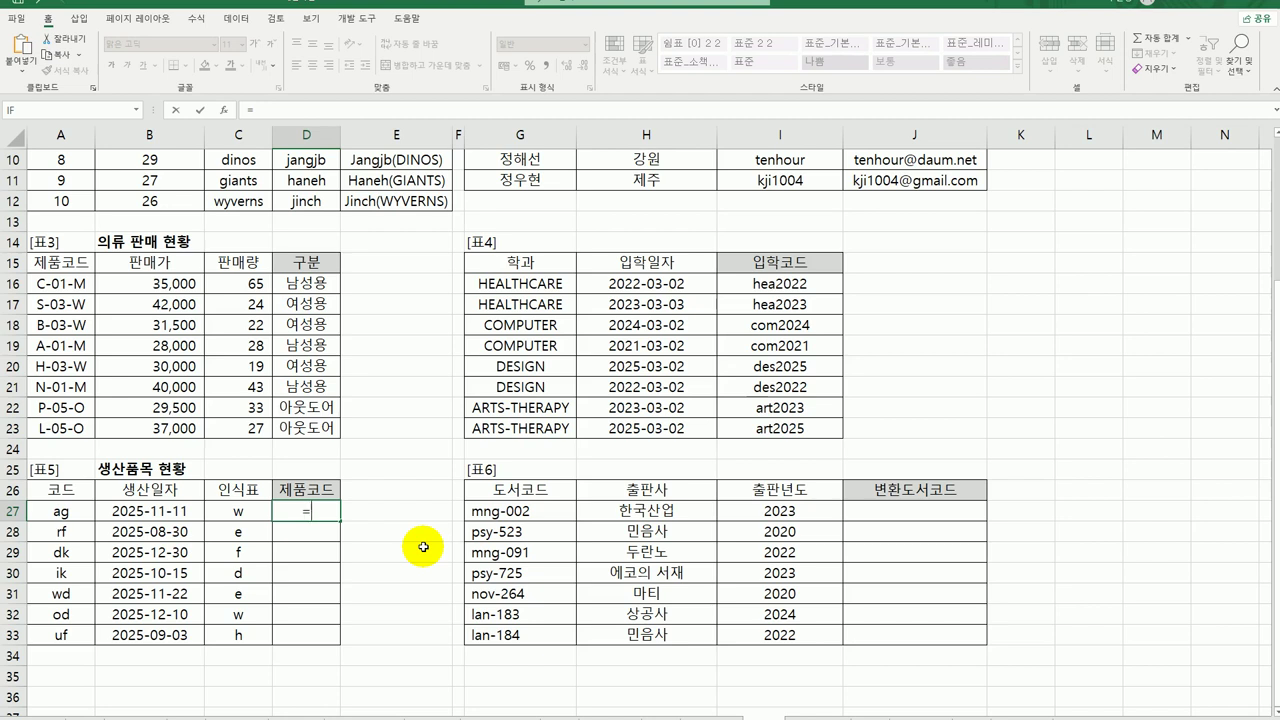
text(upp)
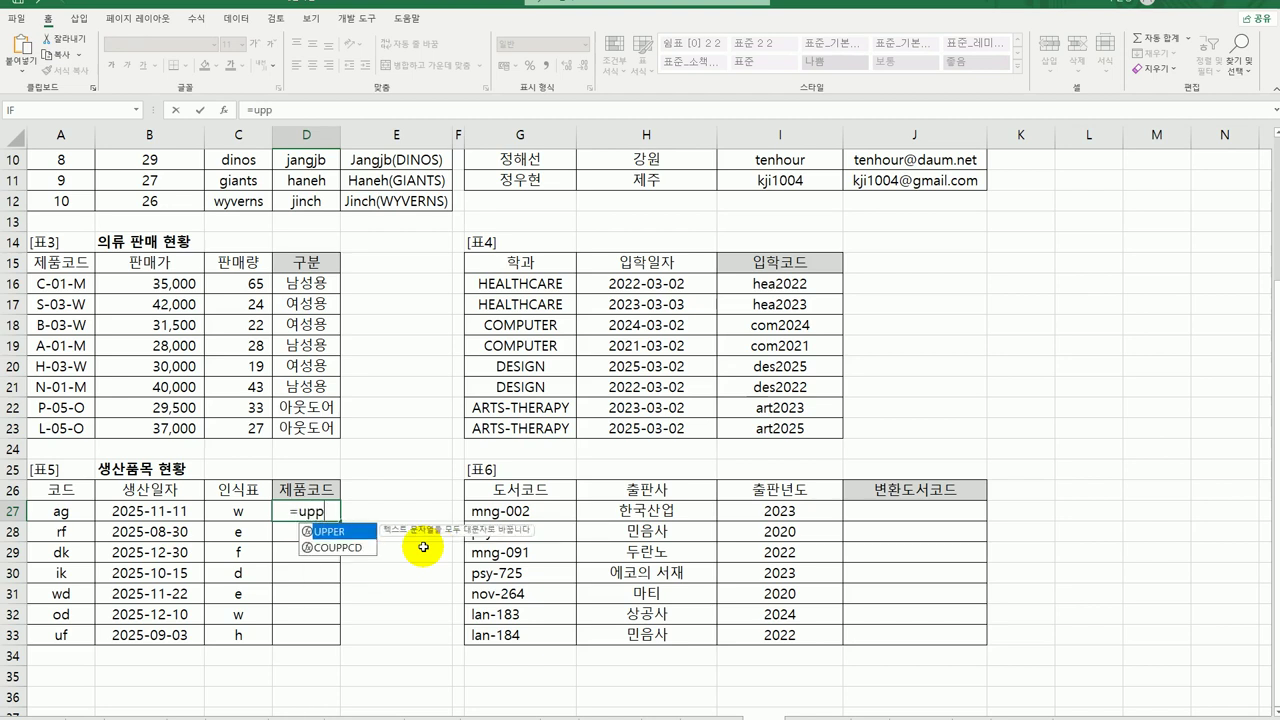
key(Tab)
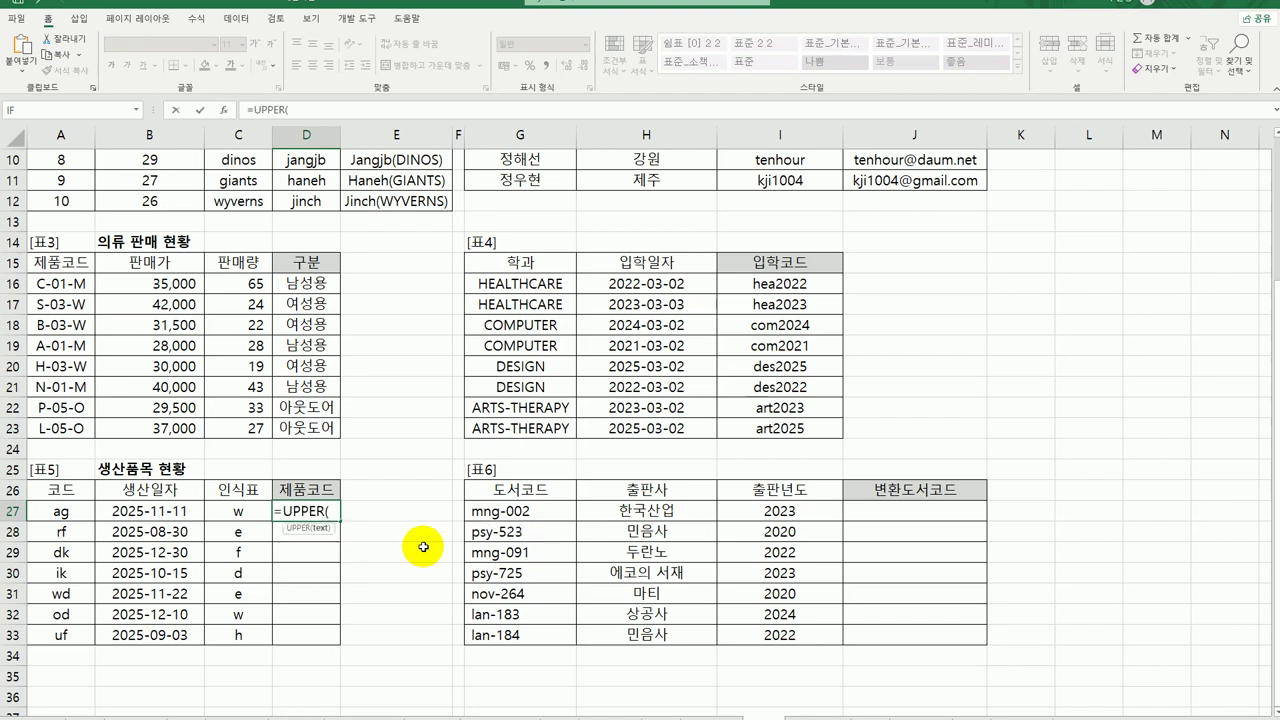
click(70, 510)
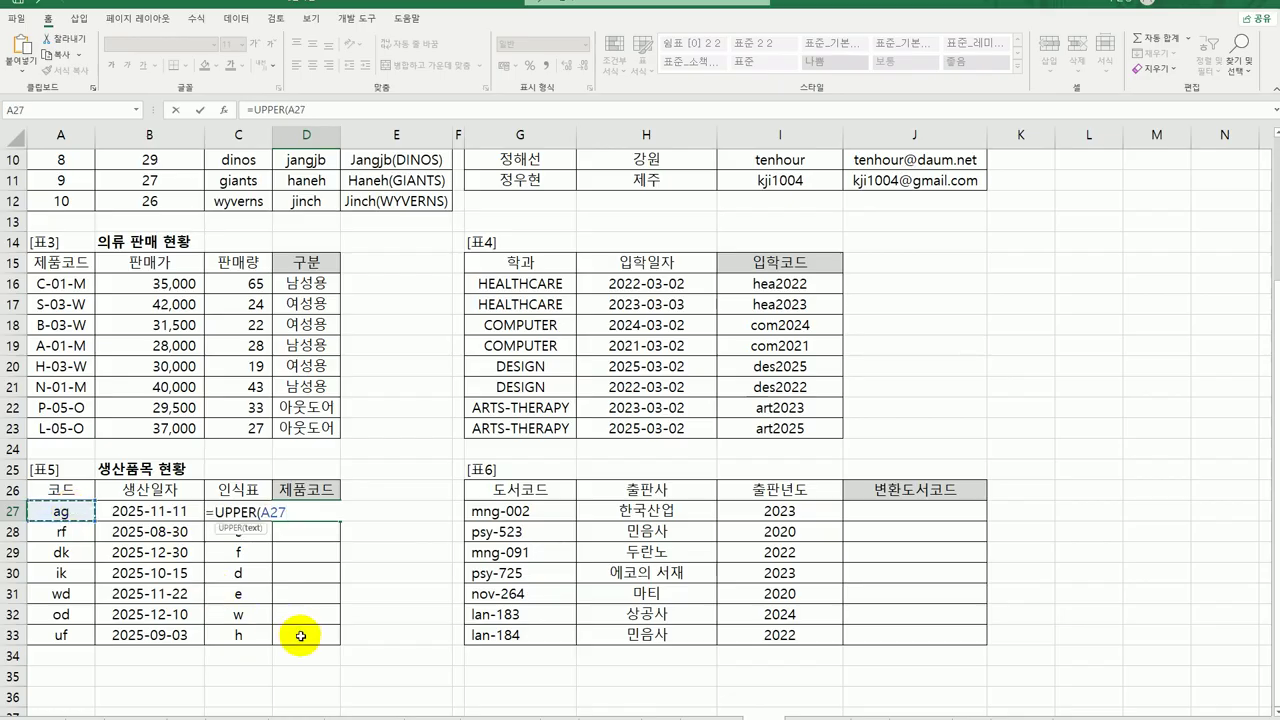
text())
key(Return)
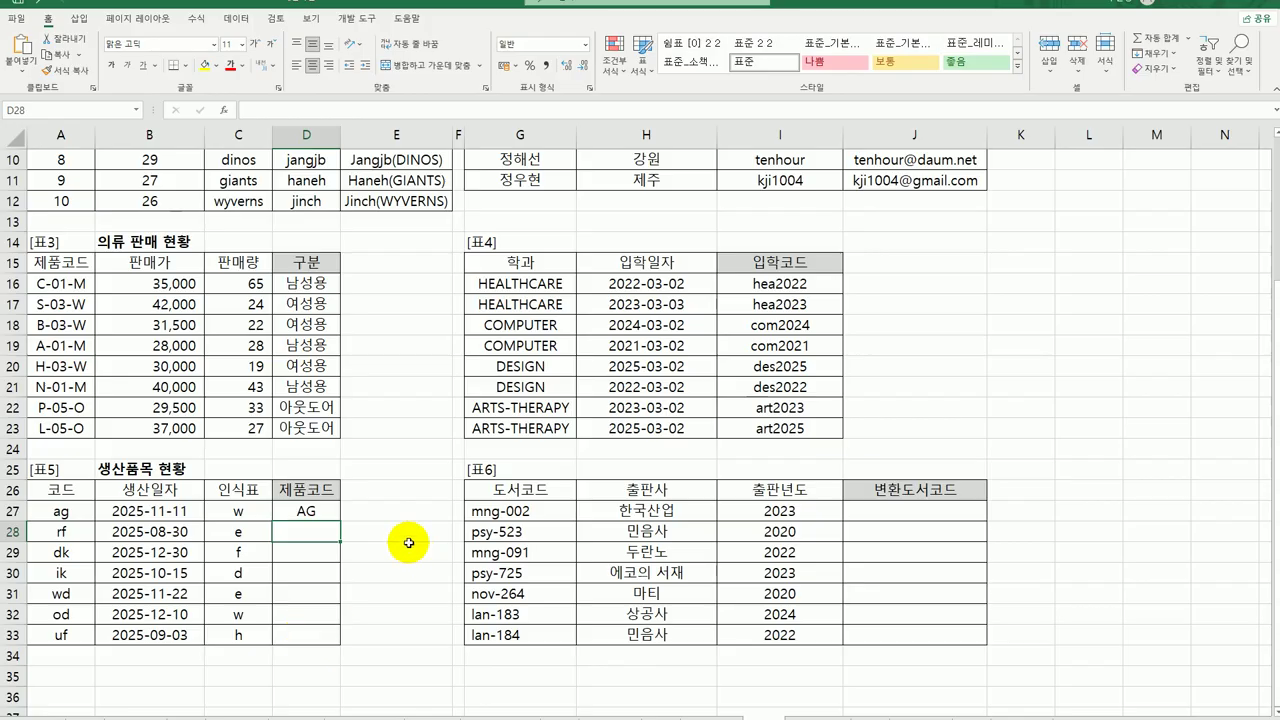
Extend the D27 formula with a hyphen and the uppercase 인식표 value using &"-"&UPPER(C27)
click(306, 511)
double_click(309, 510)
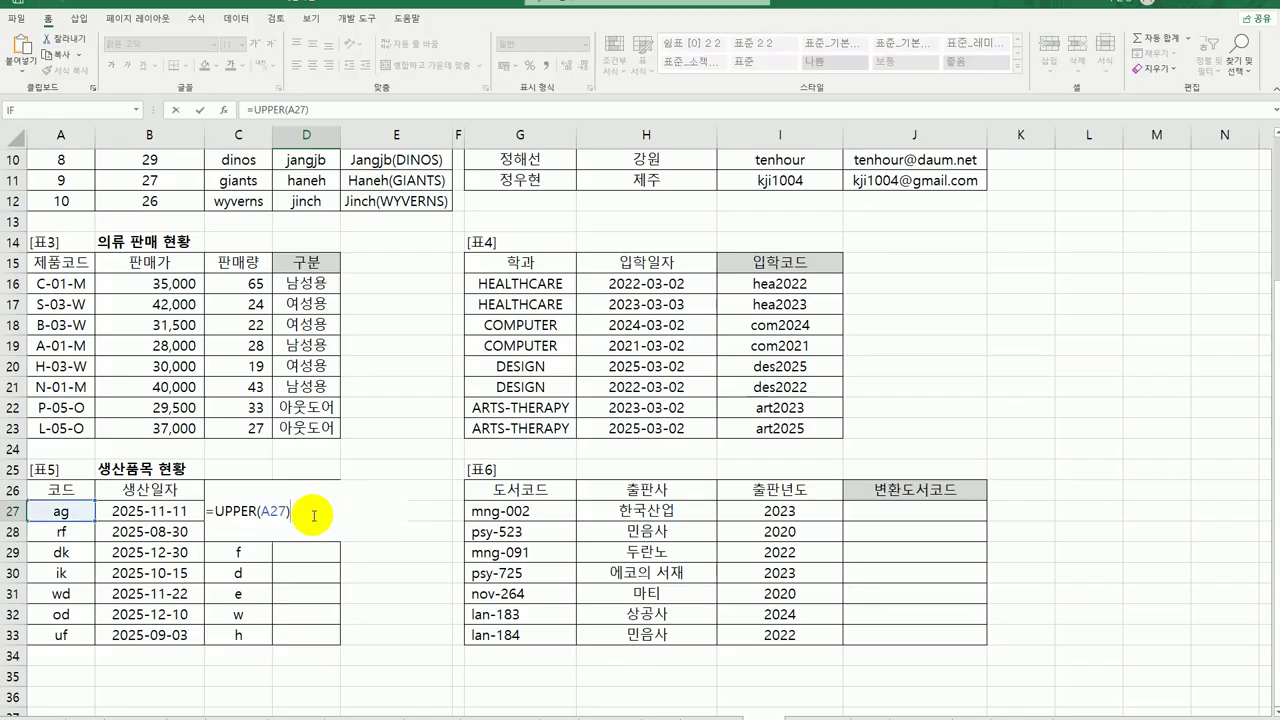
text(&"-"&upp)
key(Tab)
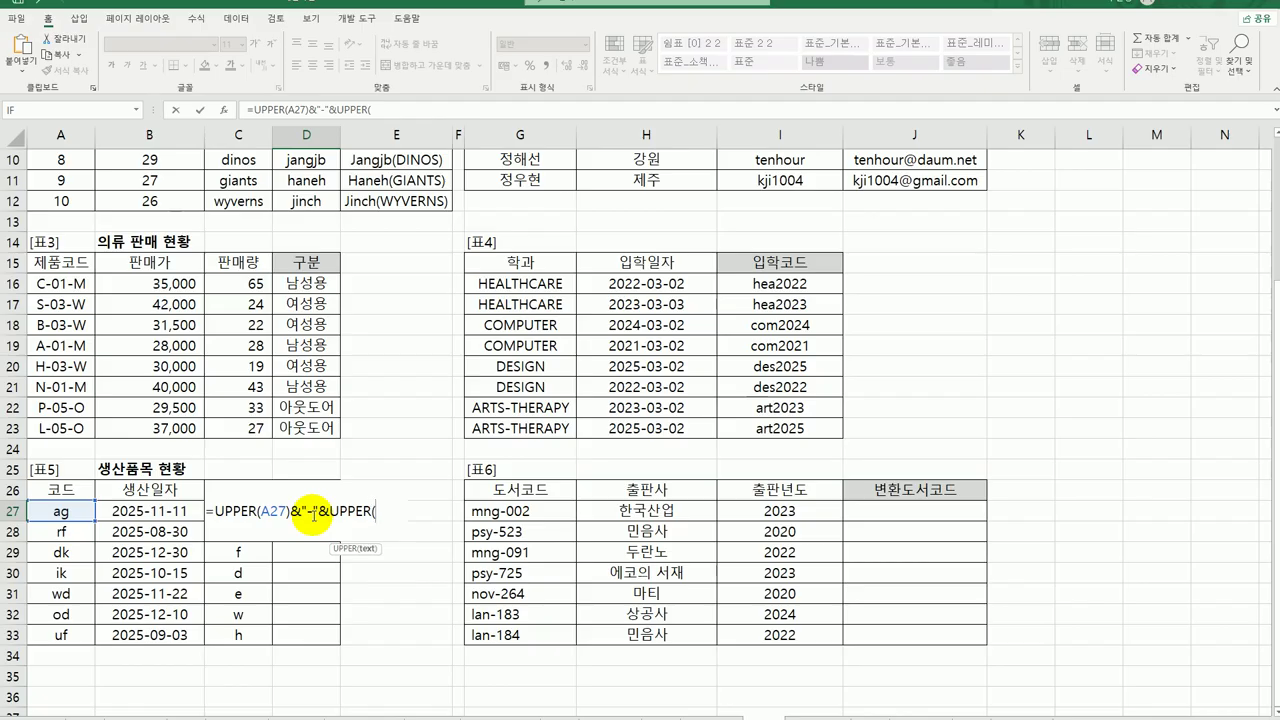
text(c27))
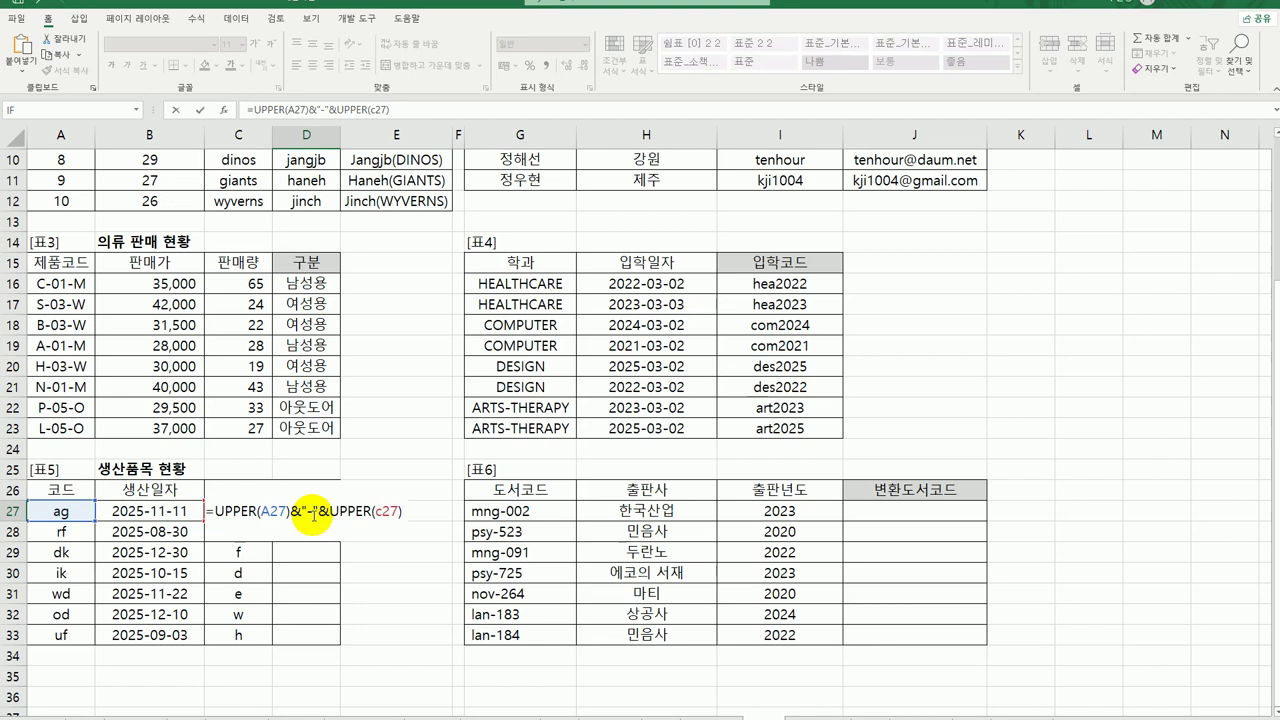
key(Return)
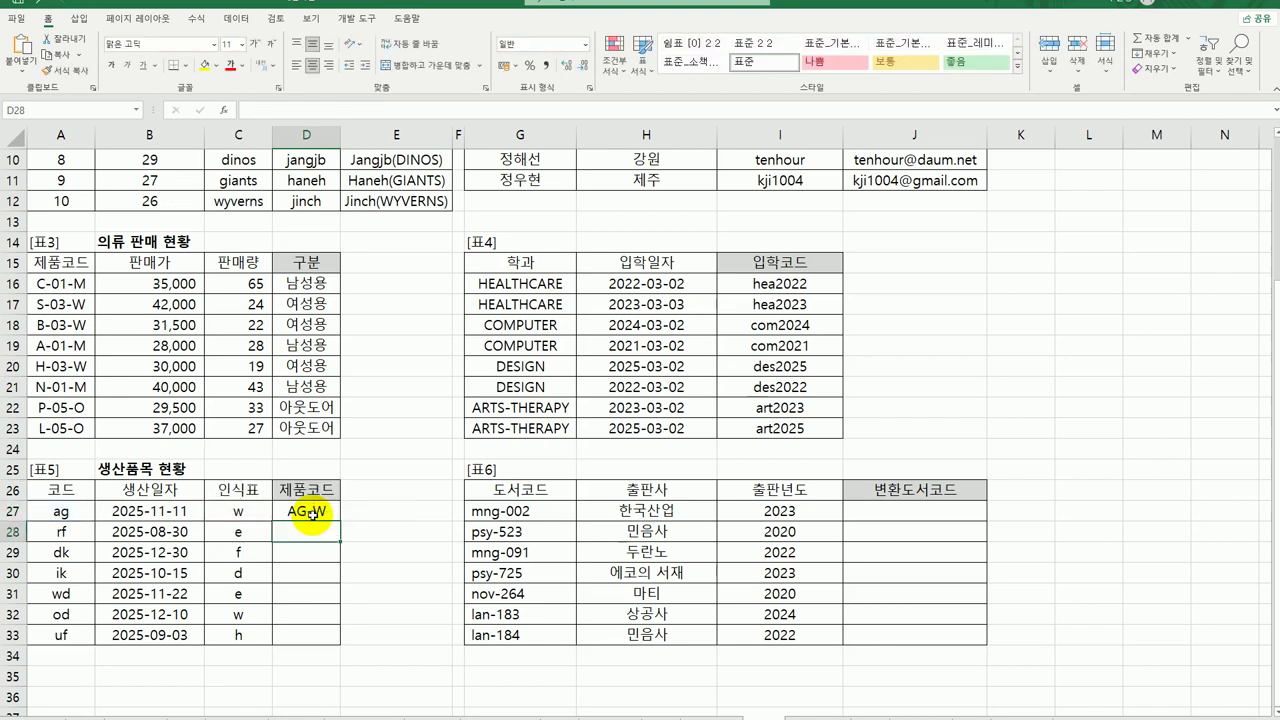
Insert the 생산일자 month and another hyphen before the second UPPER in D27, giving =UPPER(A27)&"-"&MONTH(B27)&"-"&UPPER(C27)
click(313, 514)
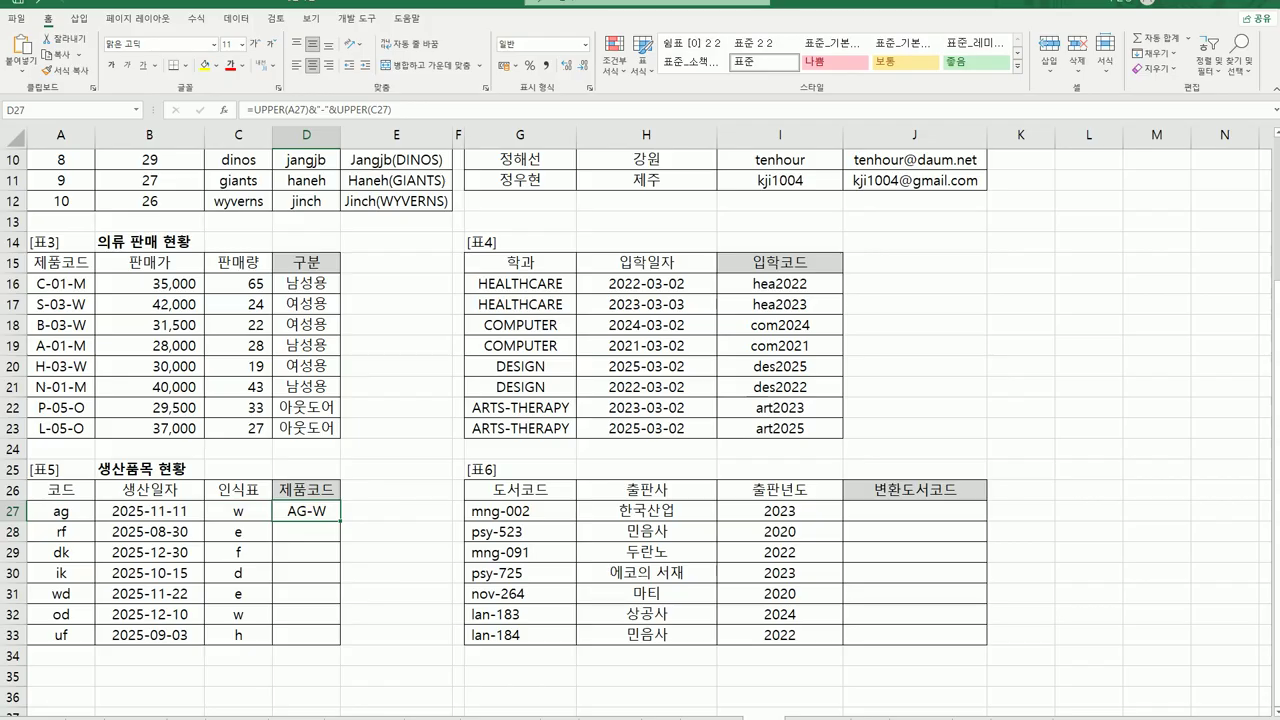
double_click(313, 511)
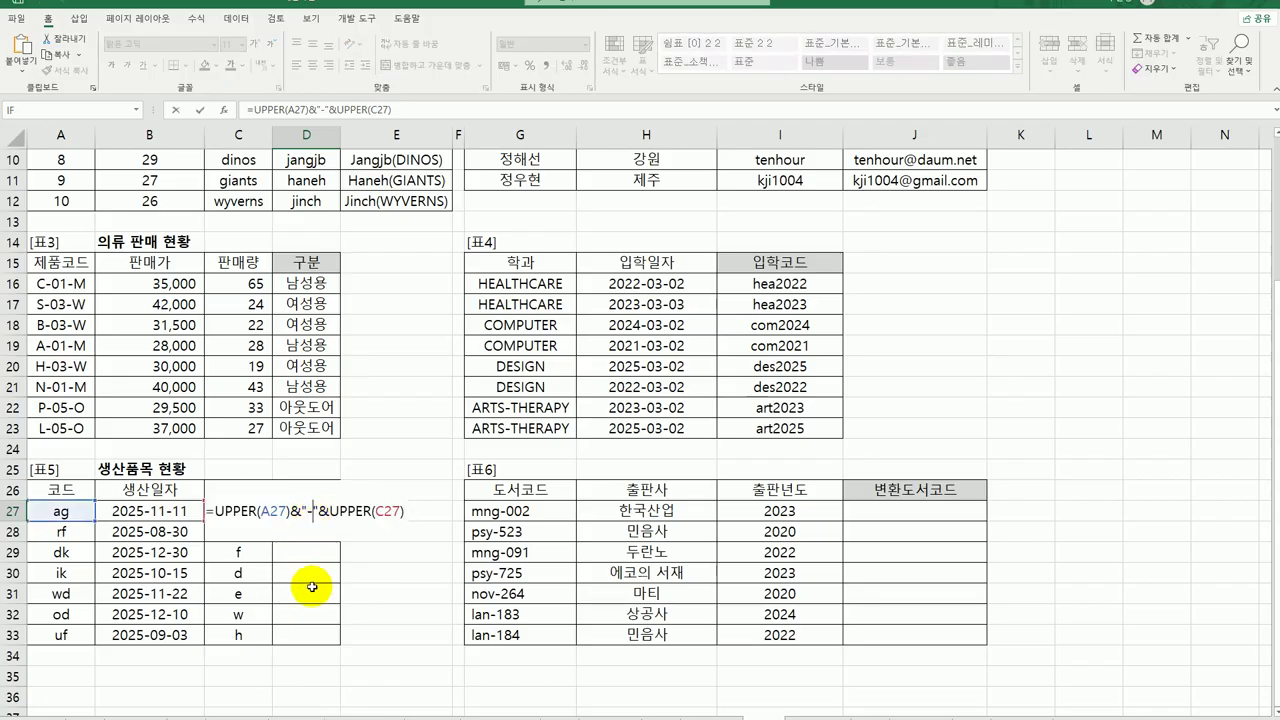
click(331, 512)
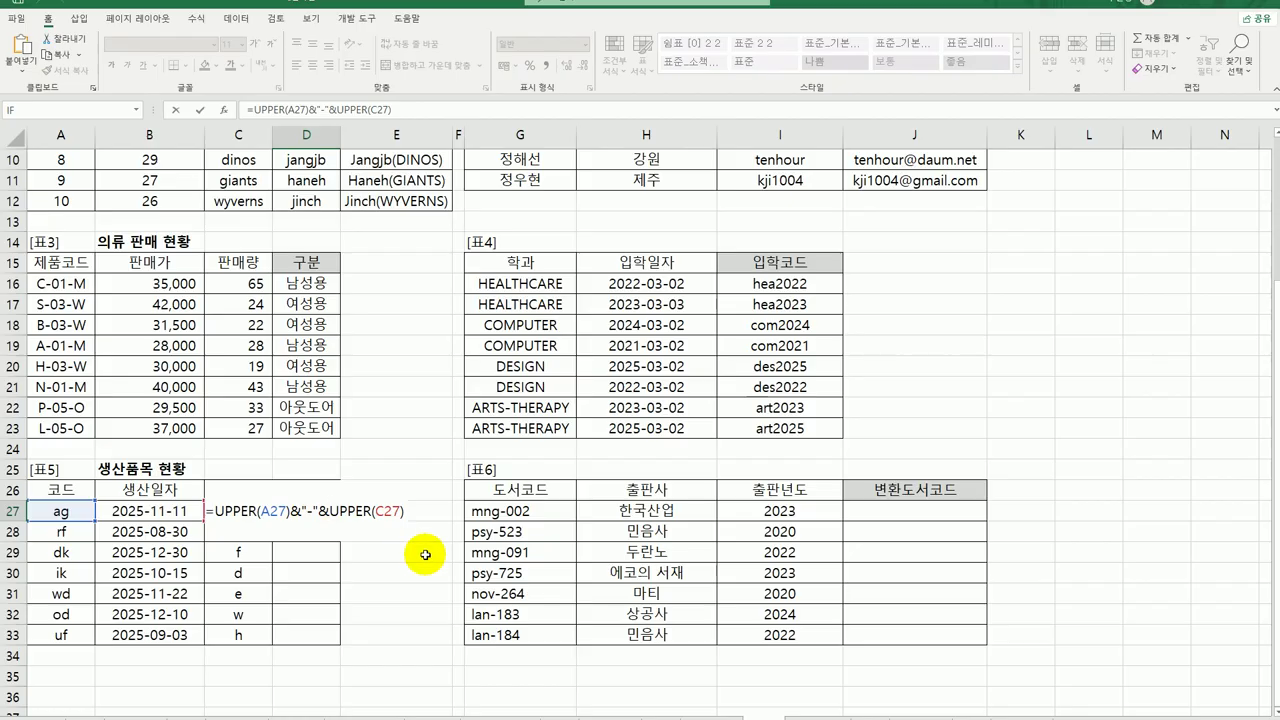
text(mon)
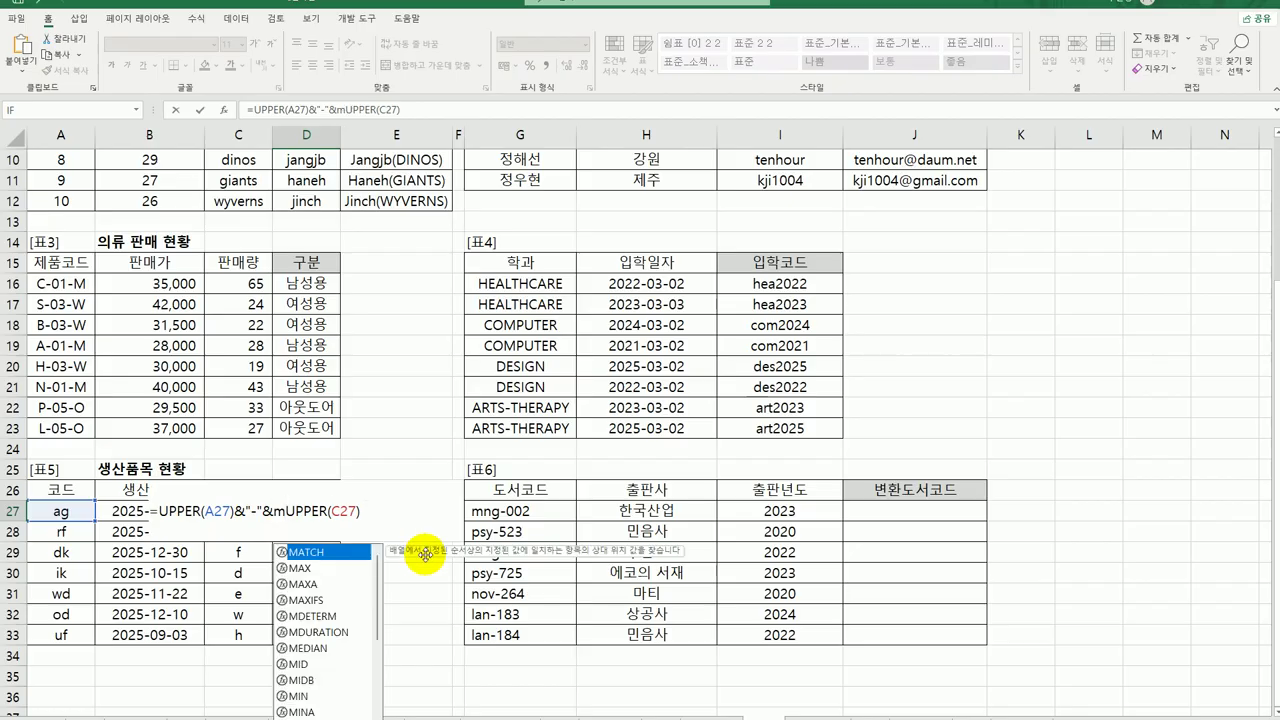
key(Tab)
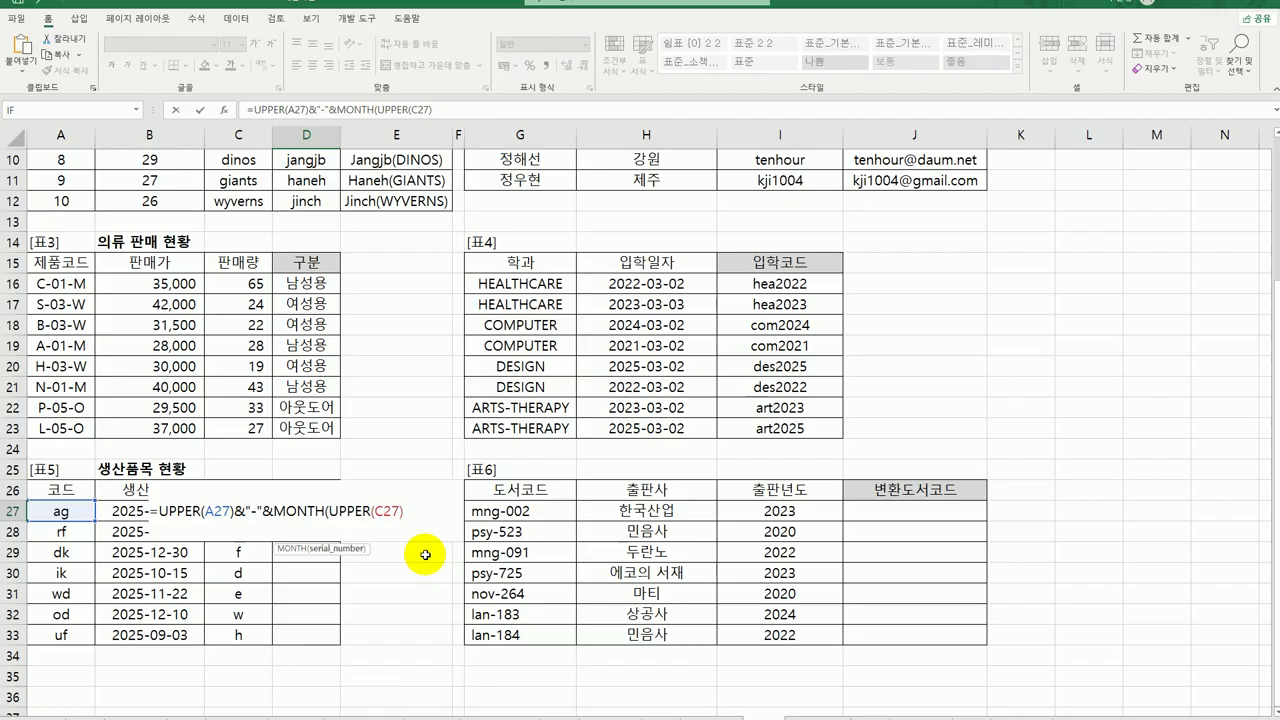
click(115, 511)
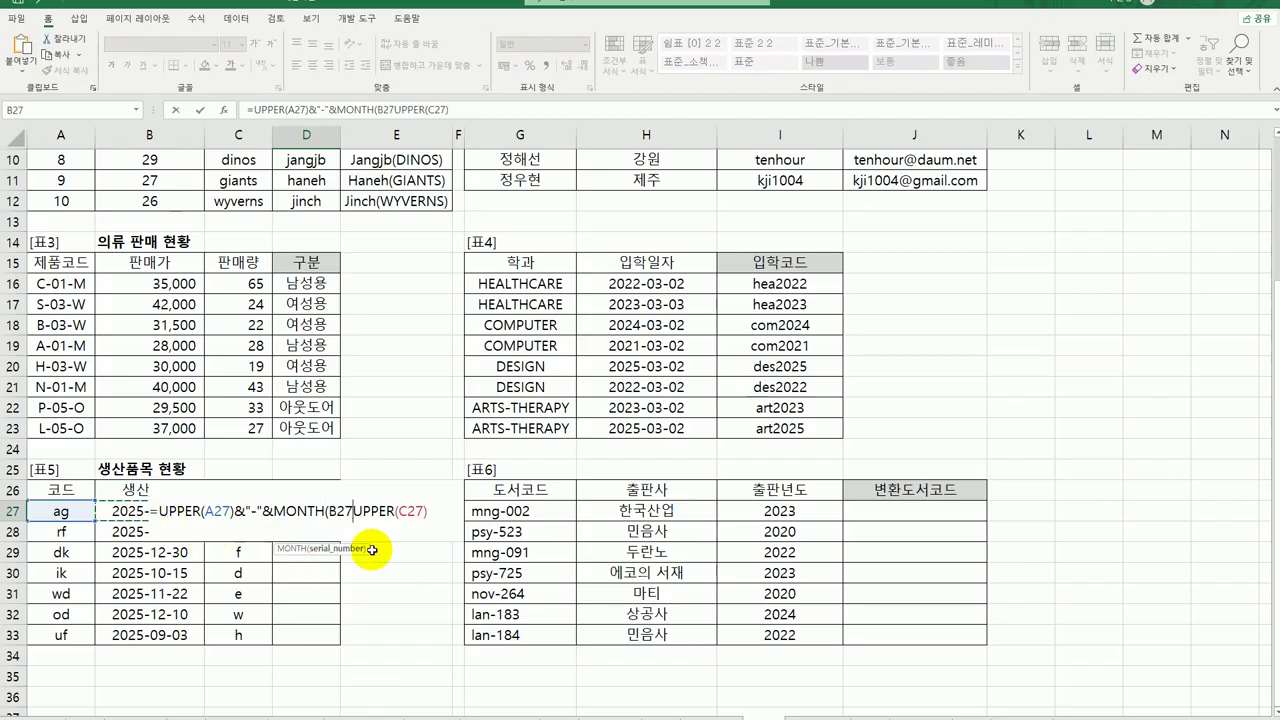
text())
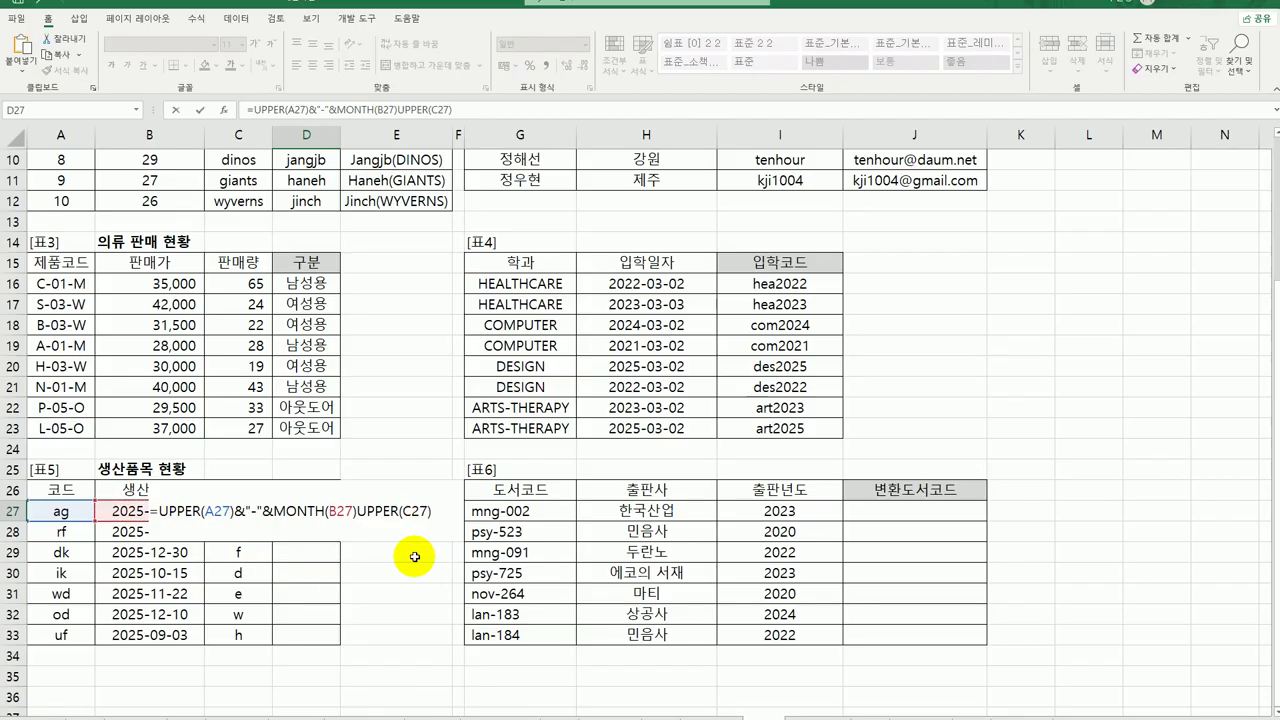
text(&"-")
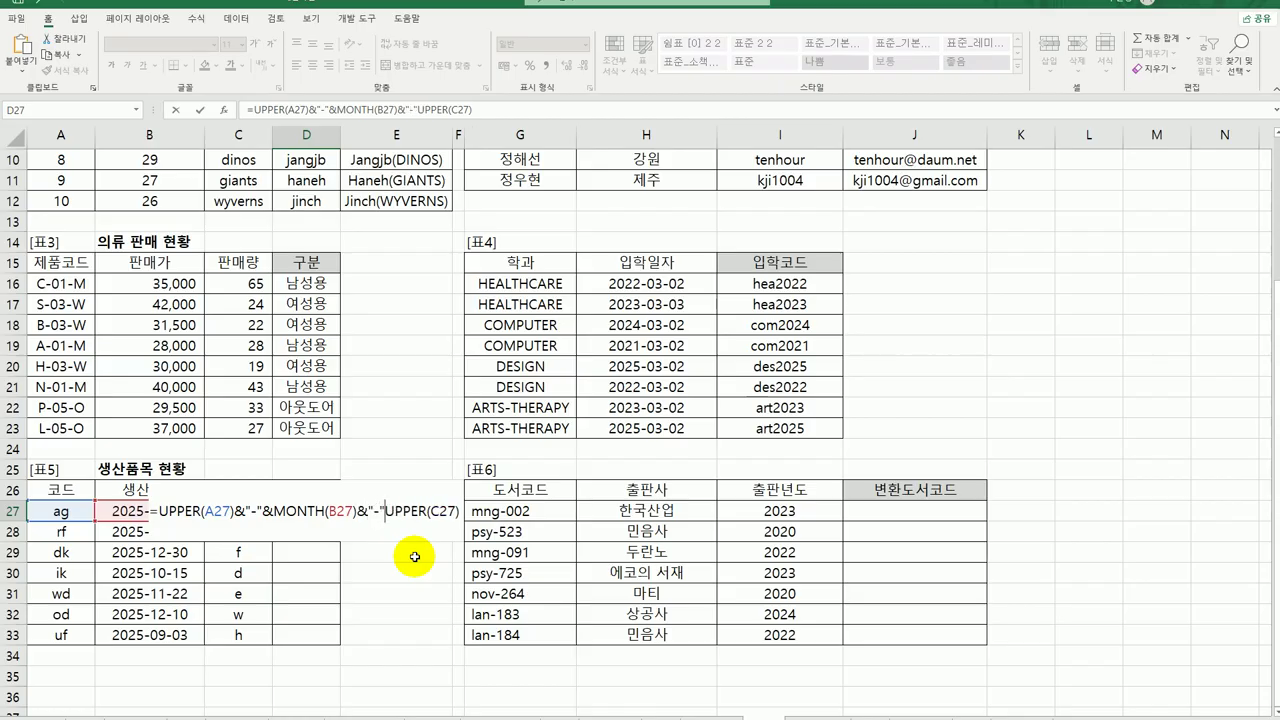
text(&)
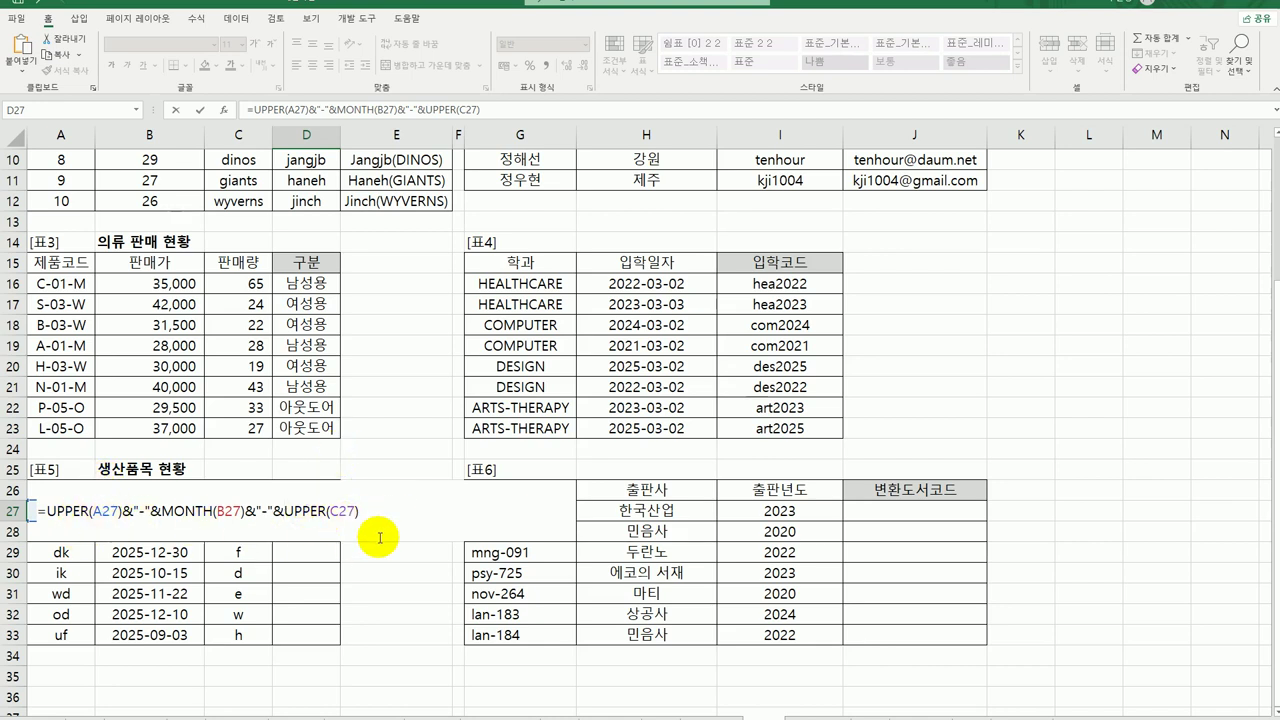
key(Return)
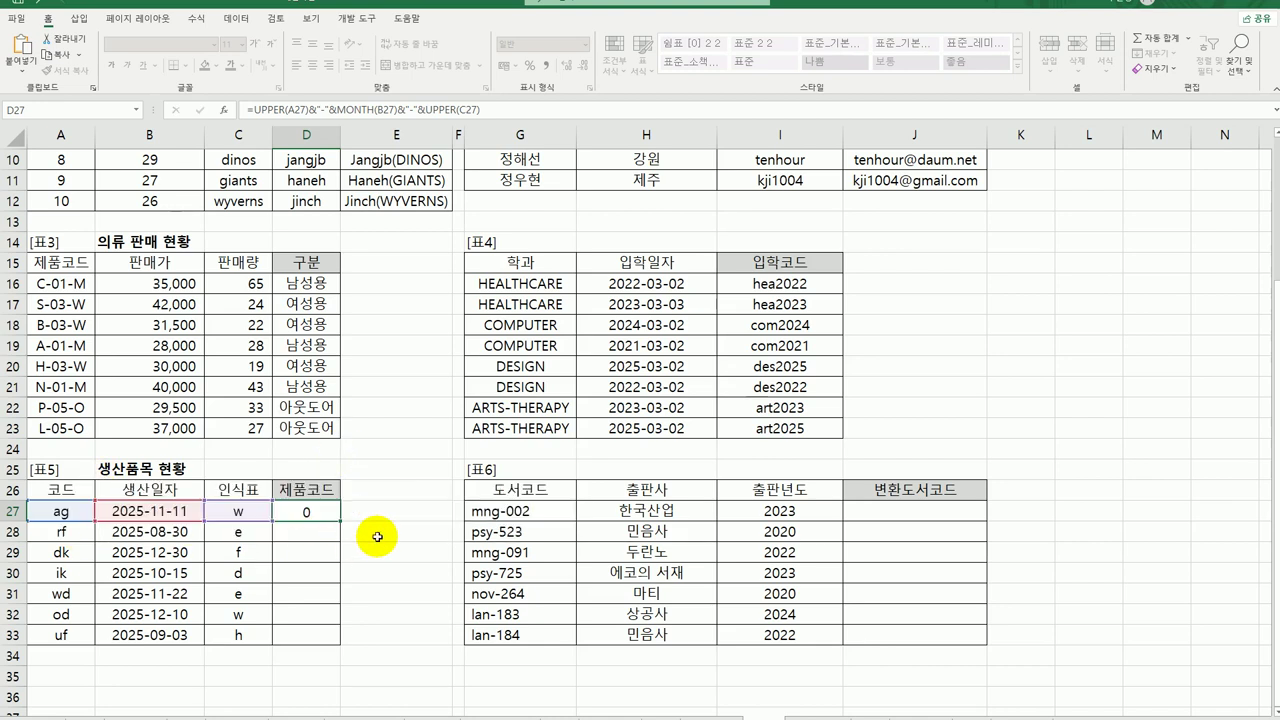
Fill the 제품코드 formula from D27 down through D33 and check it against the 코드, 생산일자 and 인식표 columns
click(333, 515)
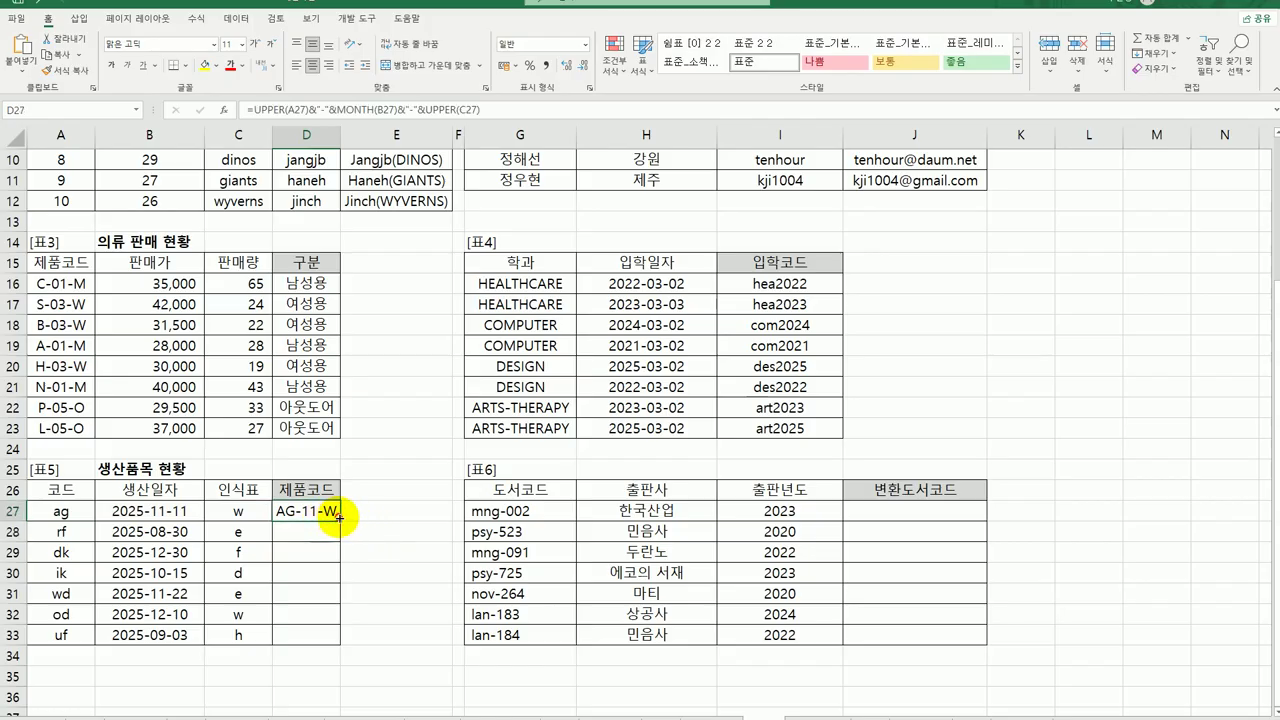
drag(338, 518, 344, 645)
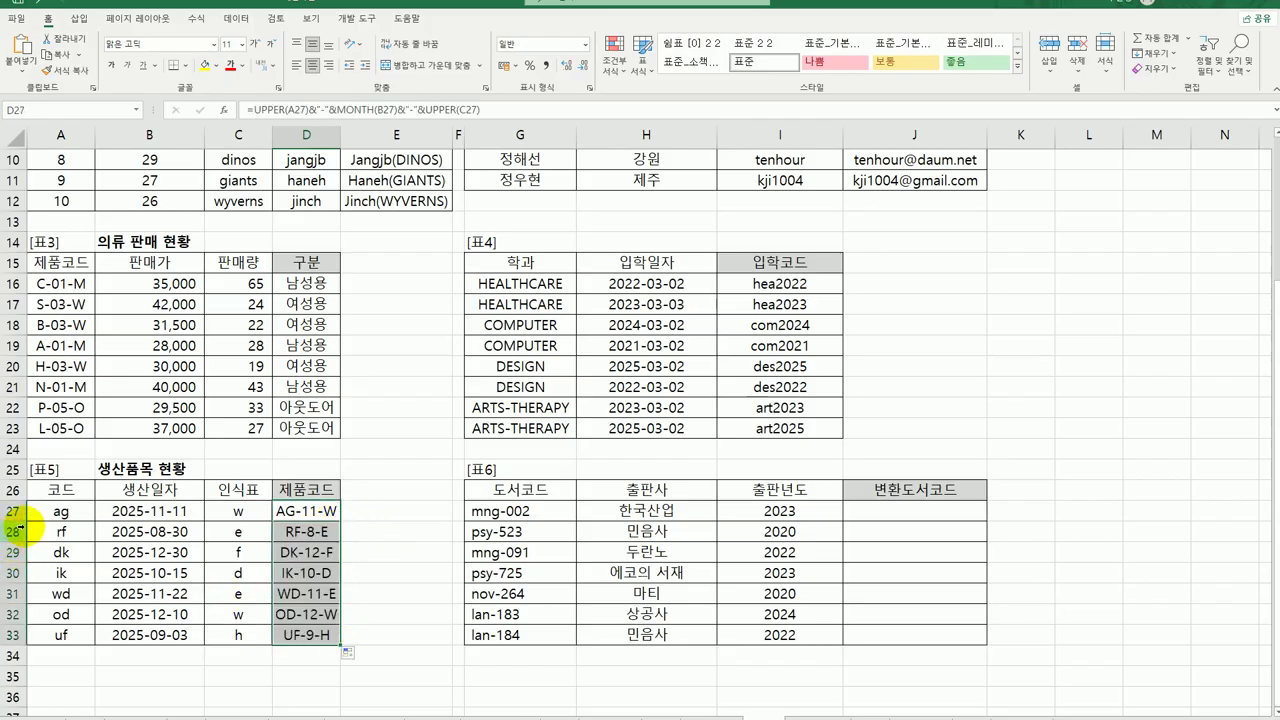
drag(40, 512, 50, 634)
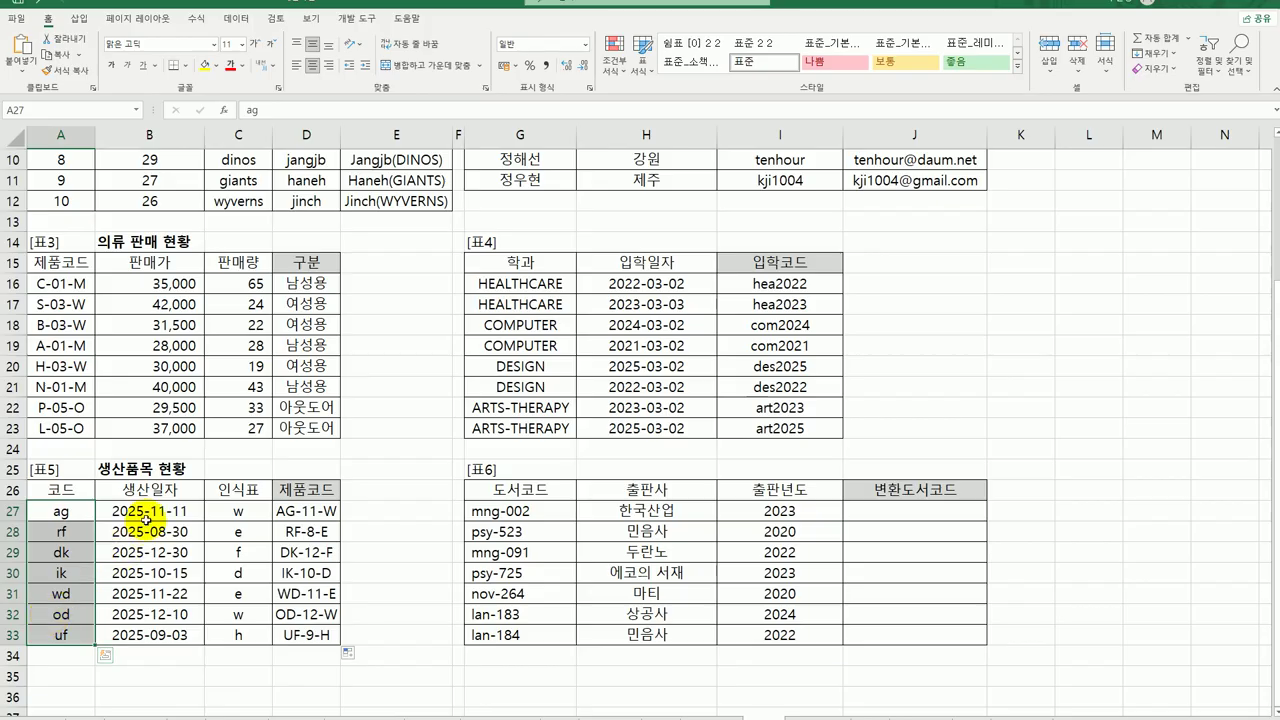
drag(145, 510, 130, 634)
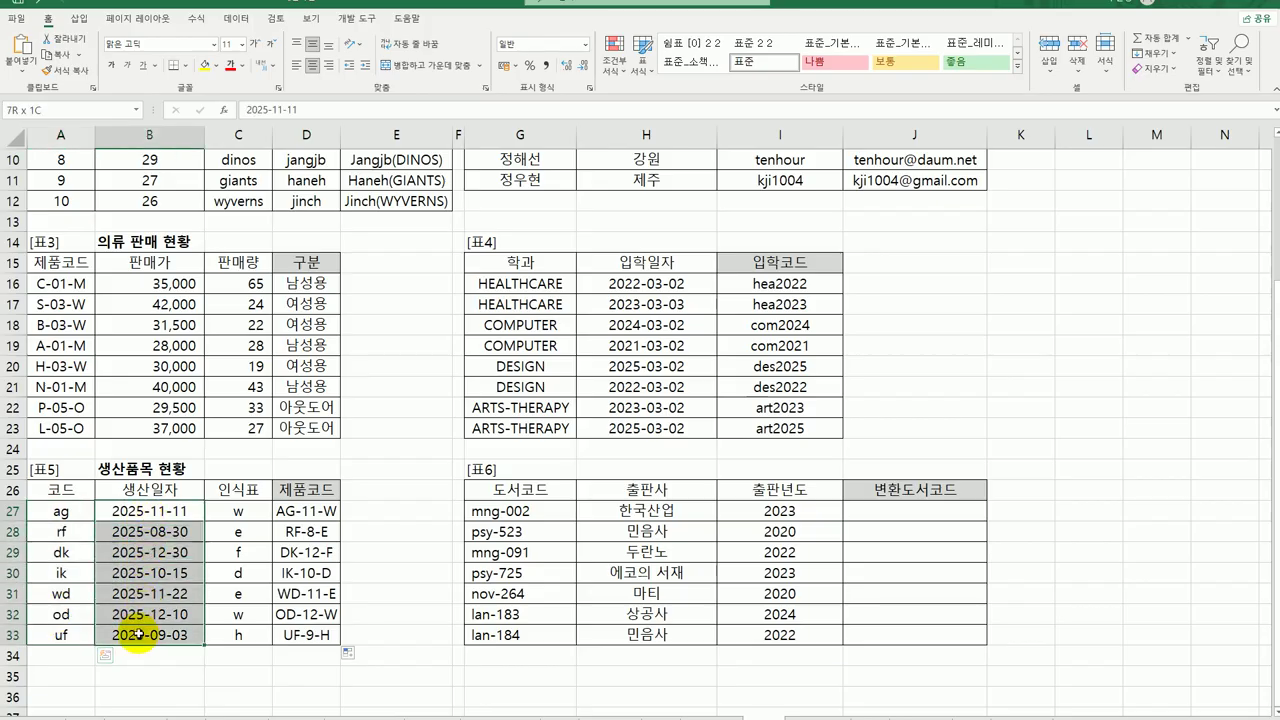
drag(238, 512, 238, 632)
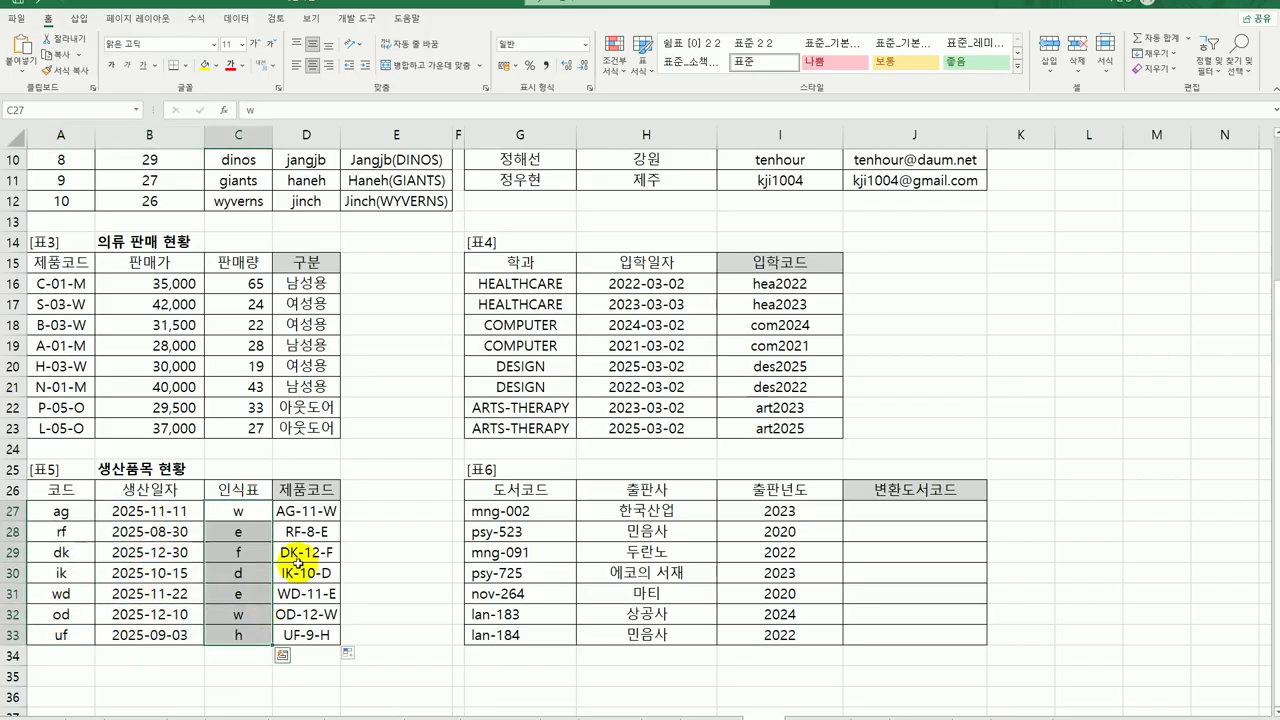
click(304, 512)
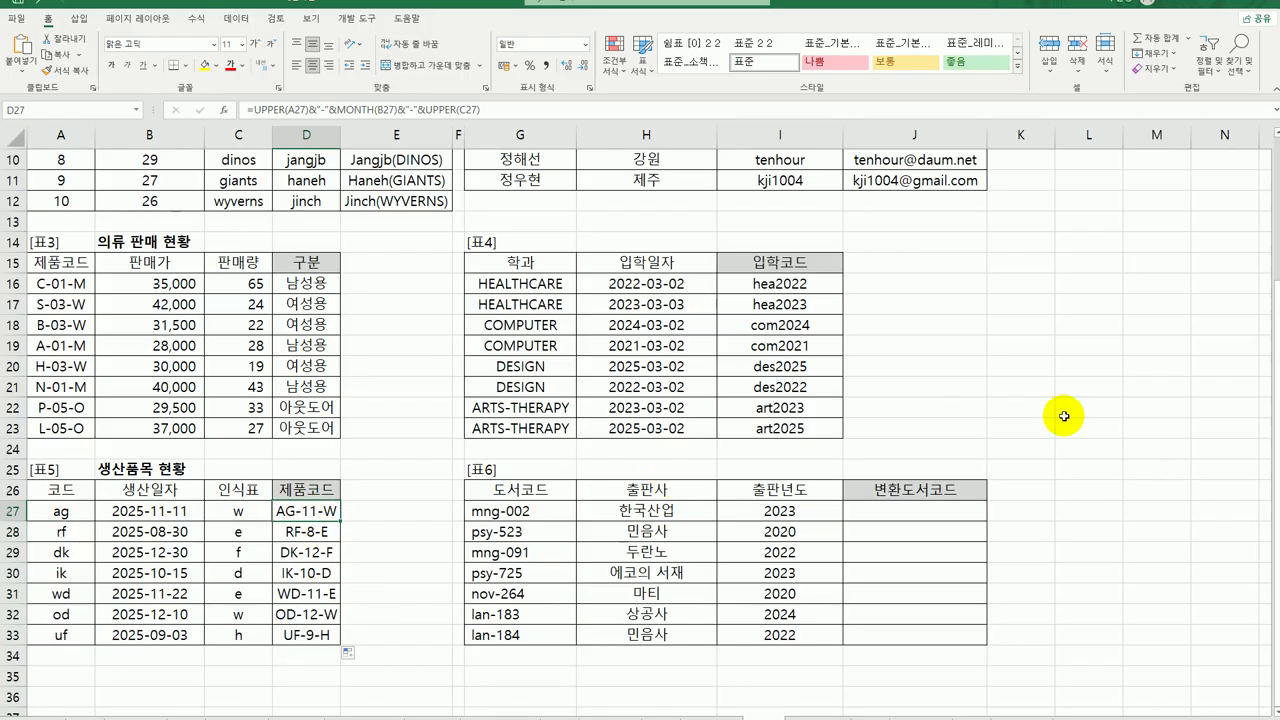
Enter =TRIM(G27) in J27, the first 변환도서코드 cell of 표6
click(978, 512)
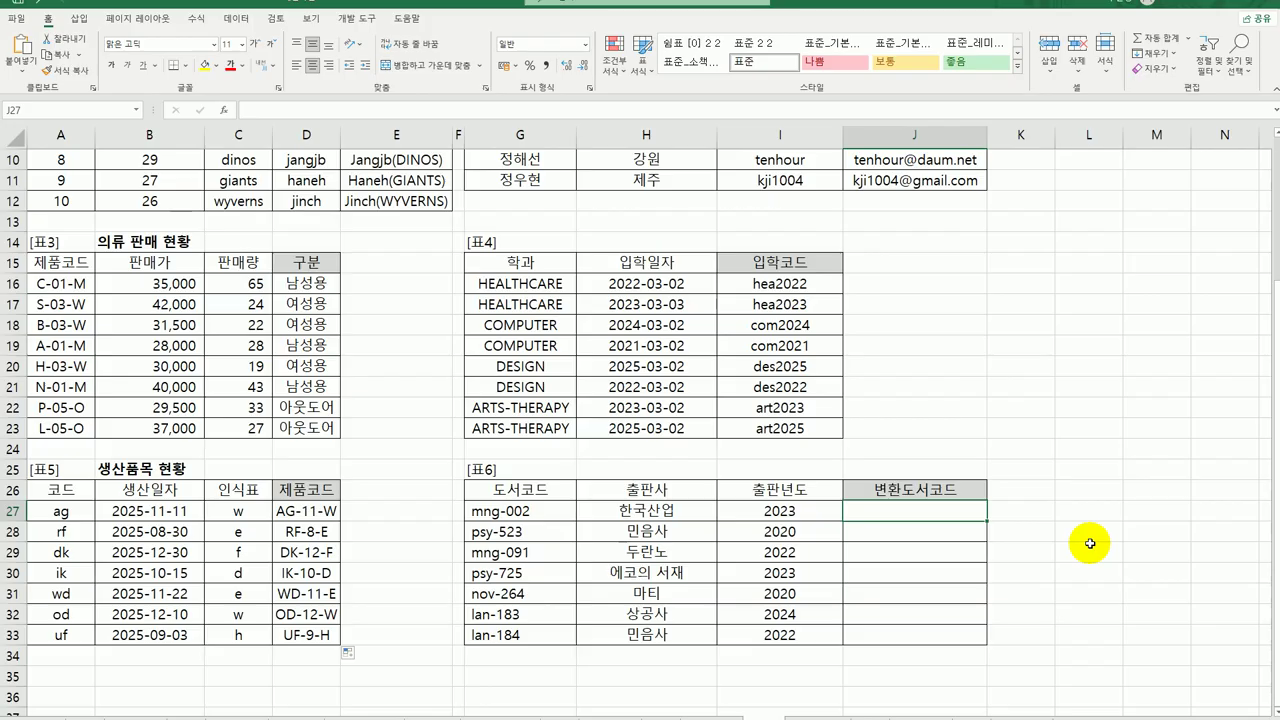
text(=tri)
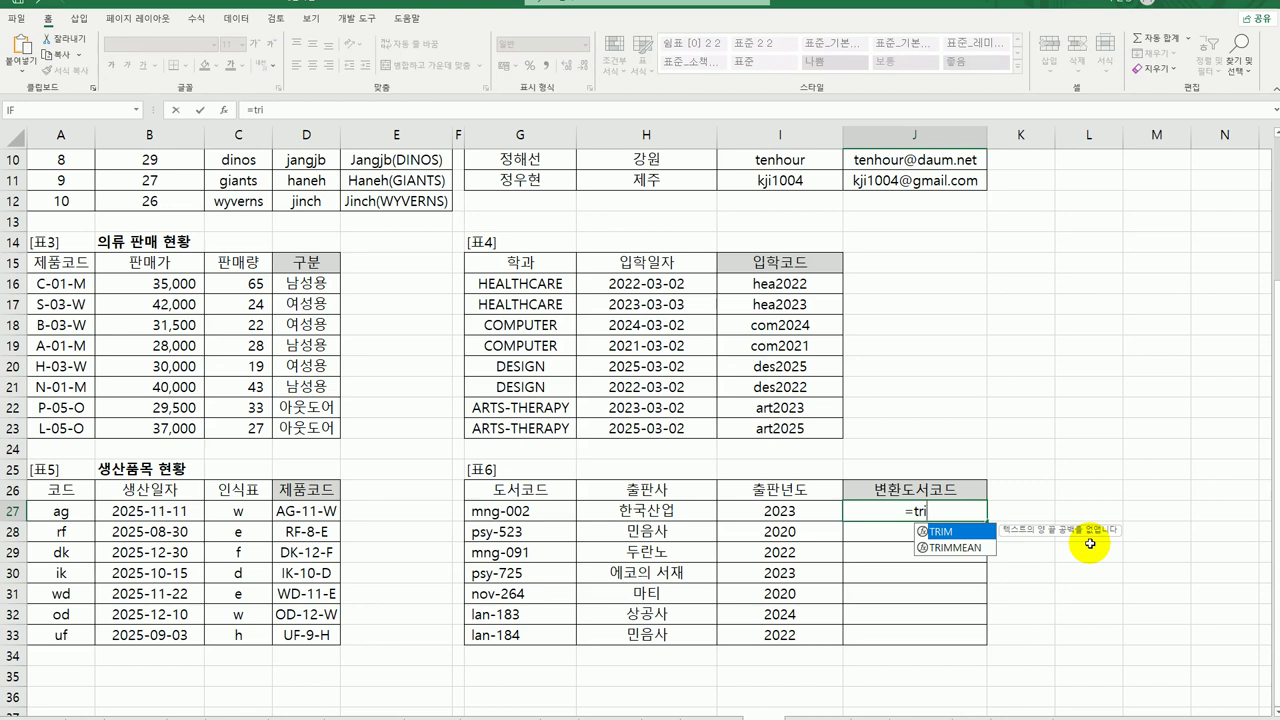
key(Tab)
click(541, 511)
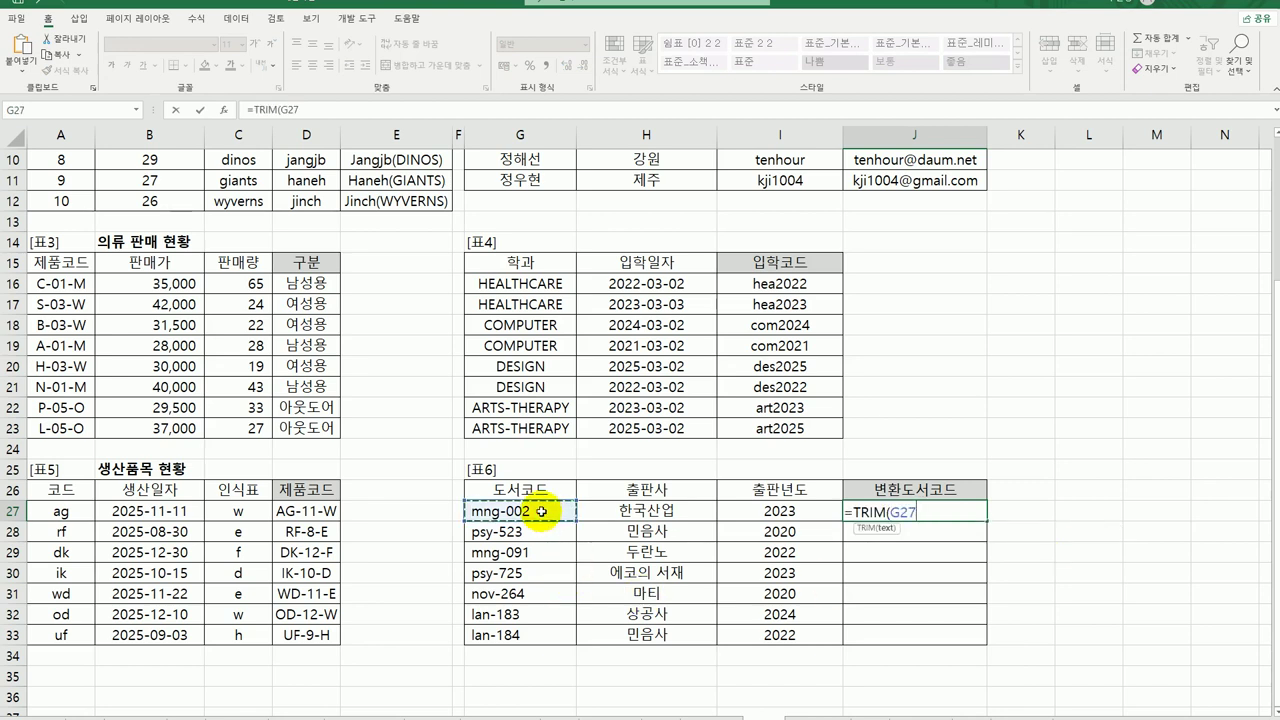
key(Return)
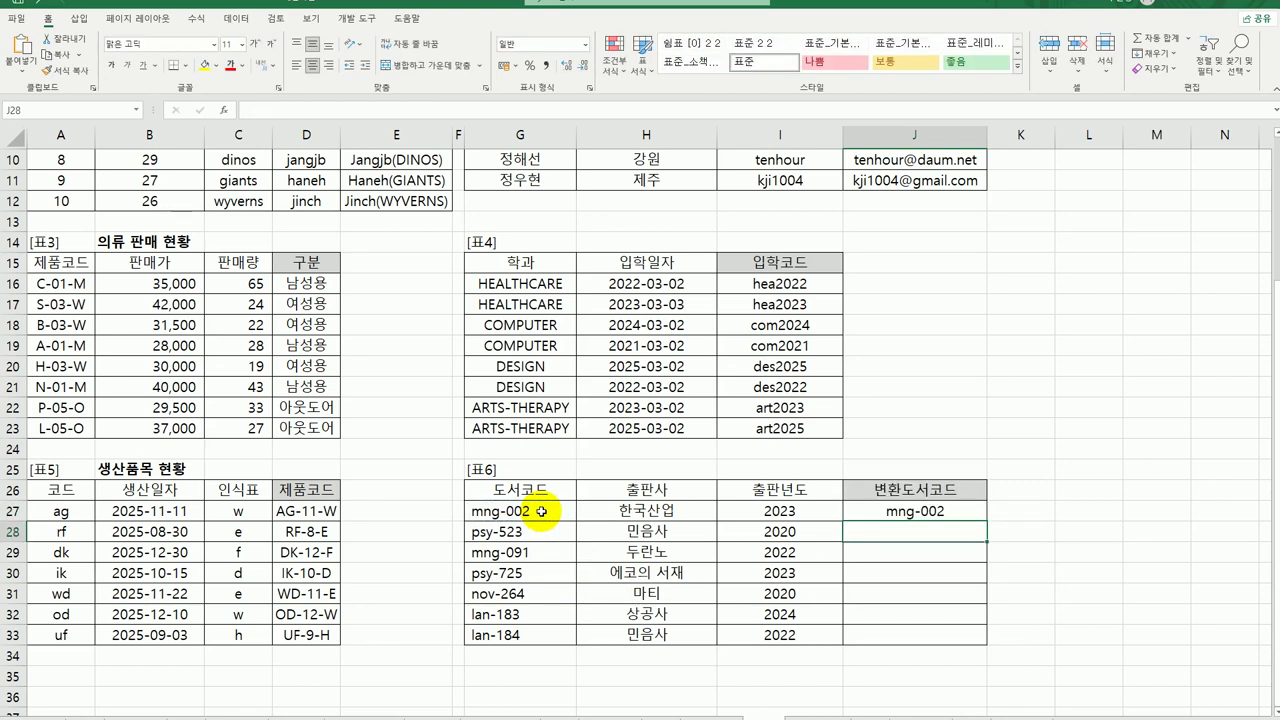
click(866, 511)
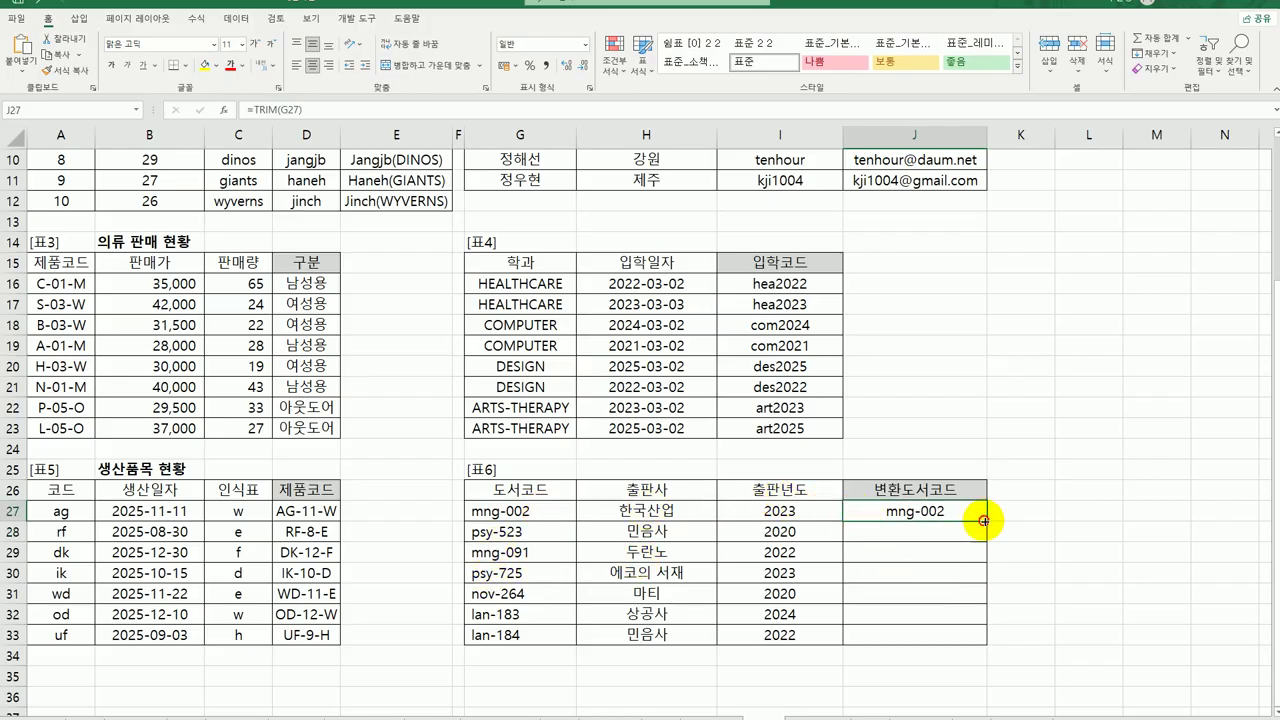
Fill the 변환도서코드 TRIM formula down through J33, wrap it in UPPER as =UPPER(TRIM(G27)) in J27 and refill J27:J33
mouse_move(983, 520)
mouse_down()
mouse_move(971, 657)
mouse_move(958, 642)
mouse_up()
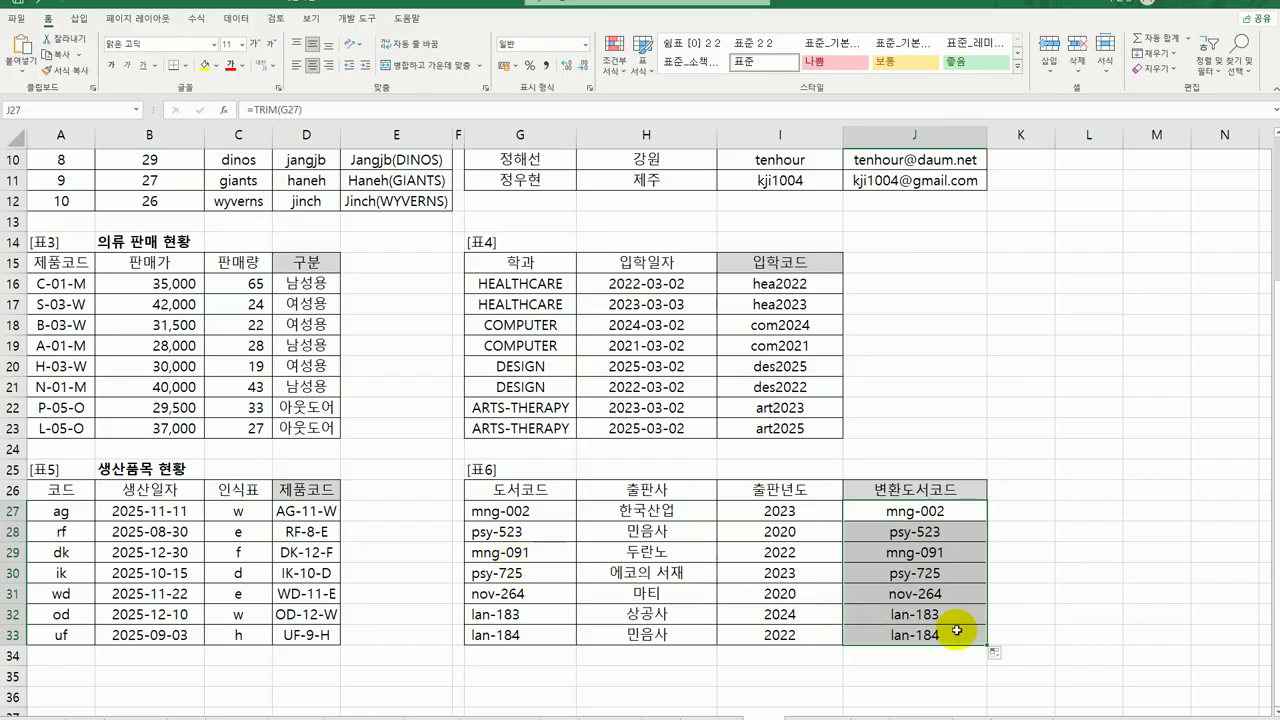
double_click(900, 512)
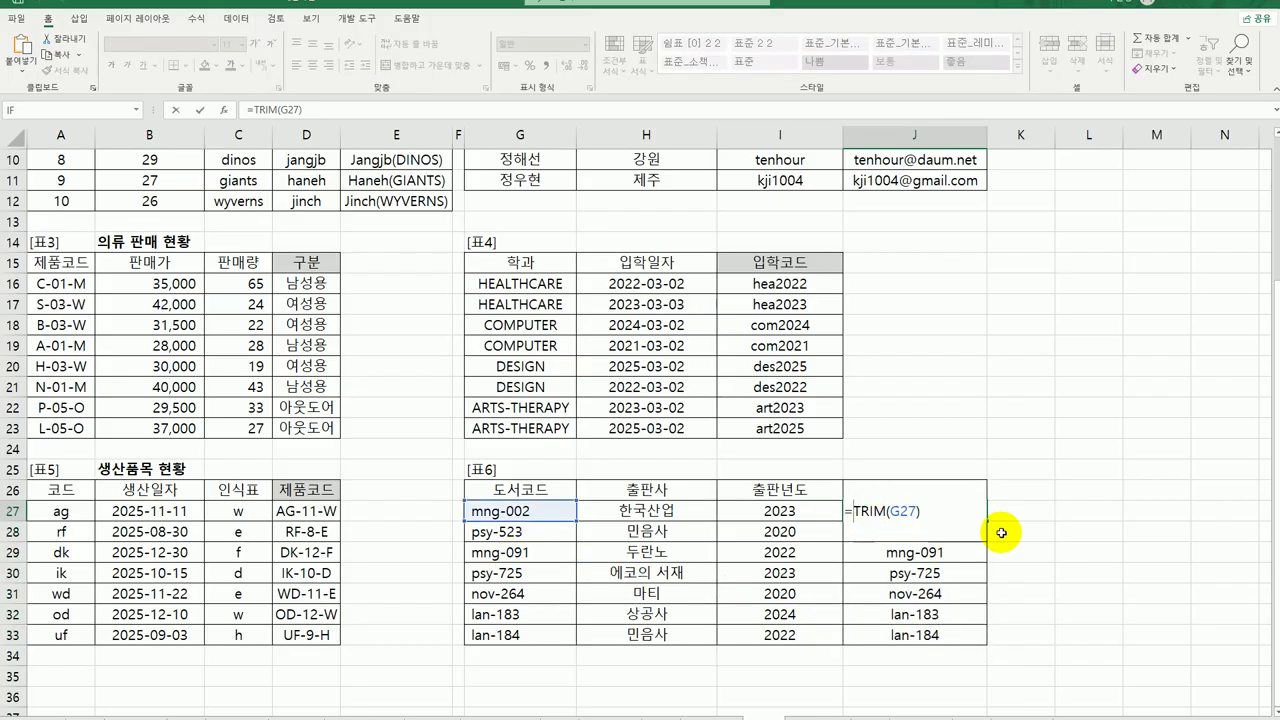
text(upp)
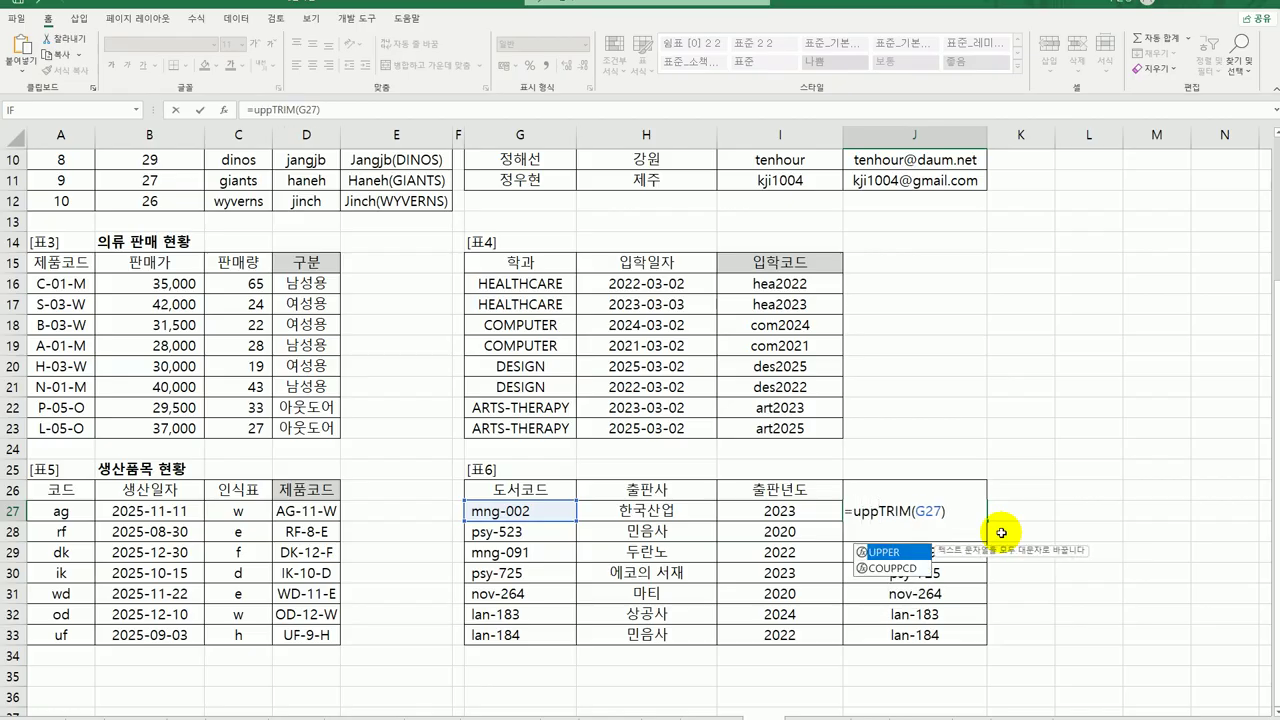
key(Tab)
text())
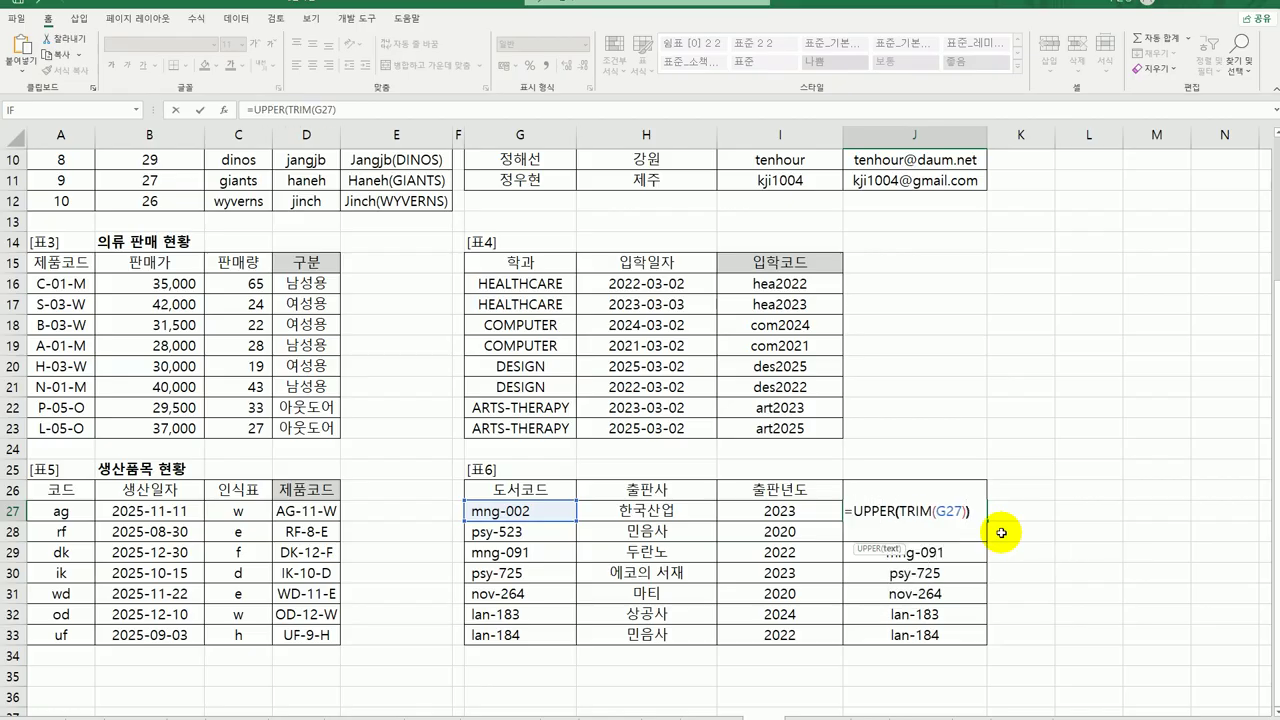
key(Return)
click(972, 515)
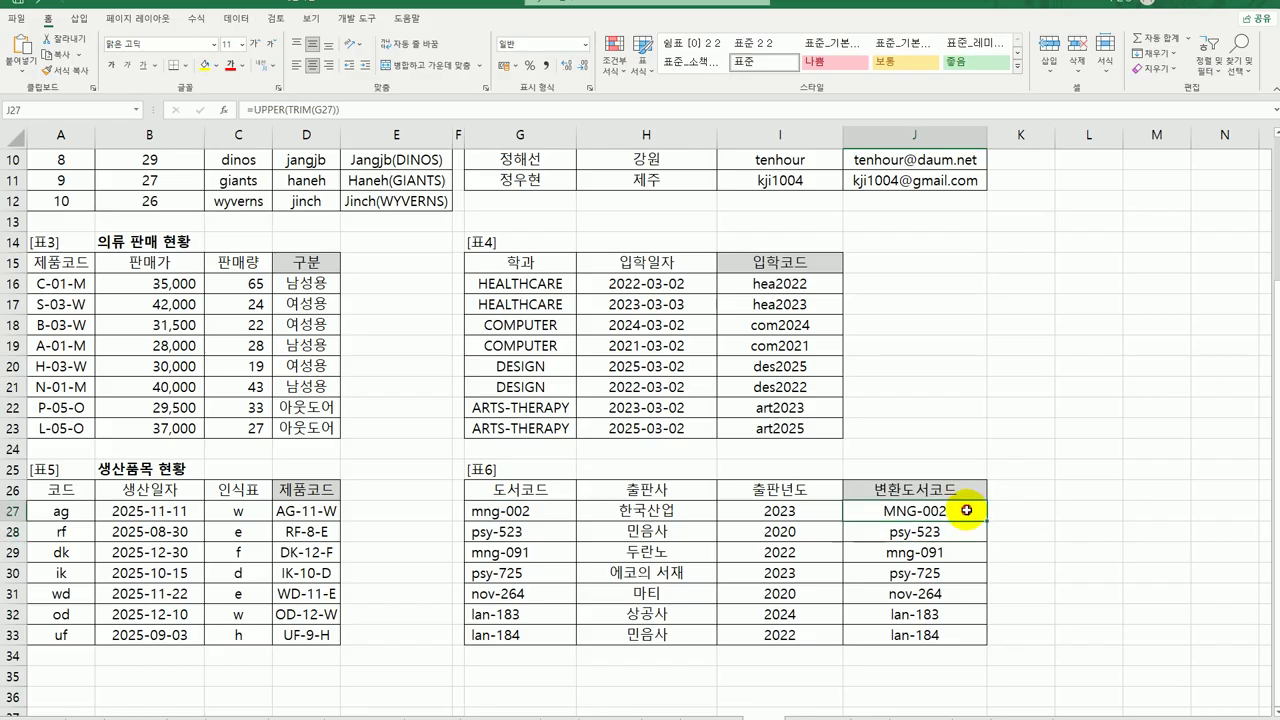
drag(985, 519, 979, 645)
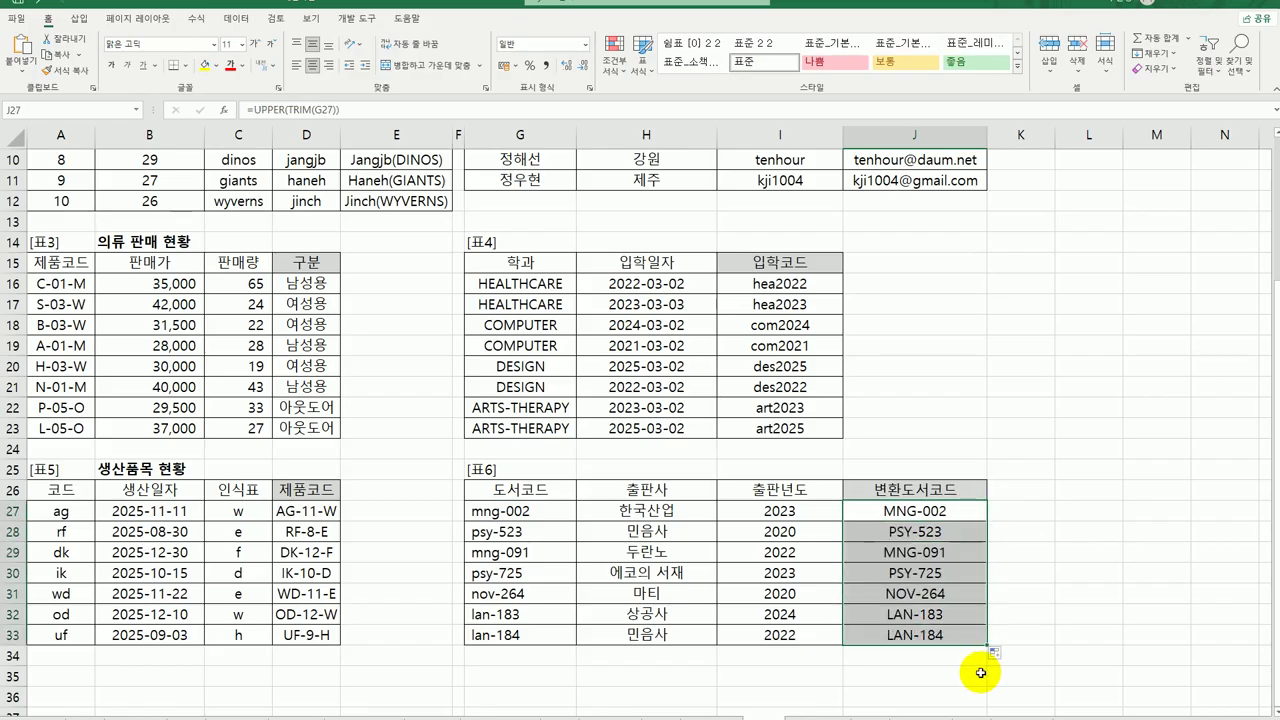
Append the -KR suffix to the J27 formula, giving =UPPER(TRIM(G27))&"-KR", and fill it down through J33
double_click(955, 509)
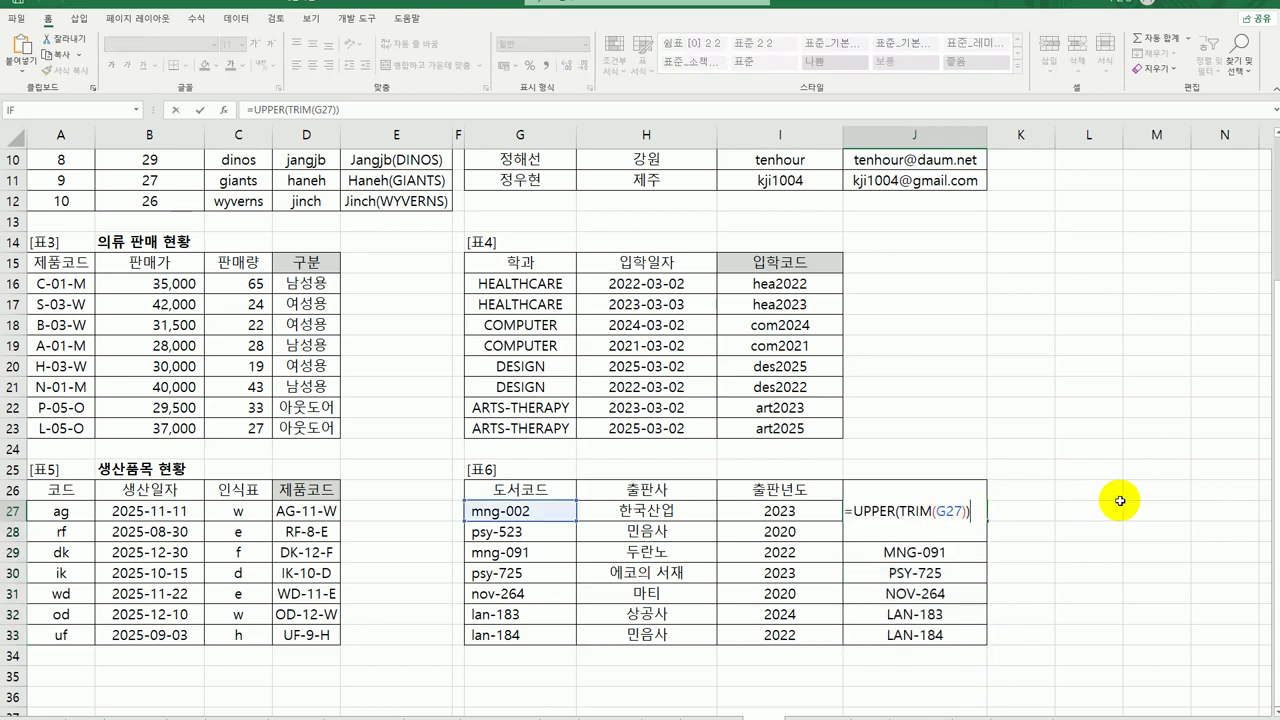
text(&"-)
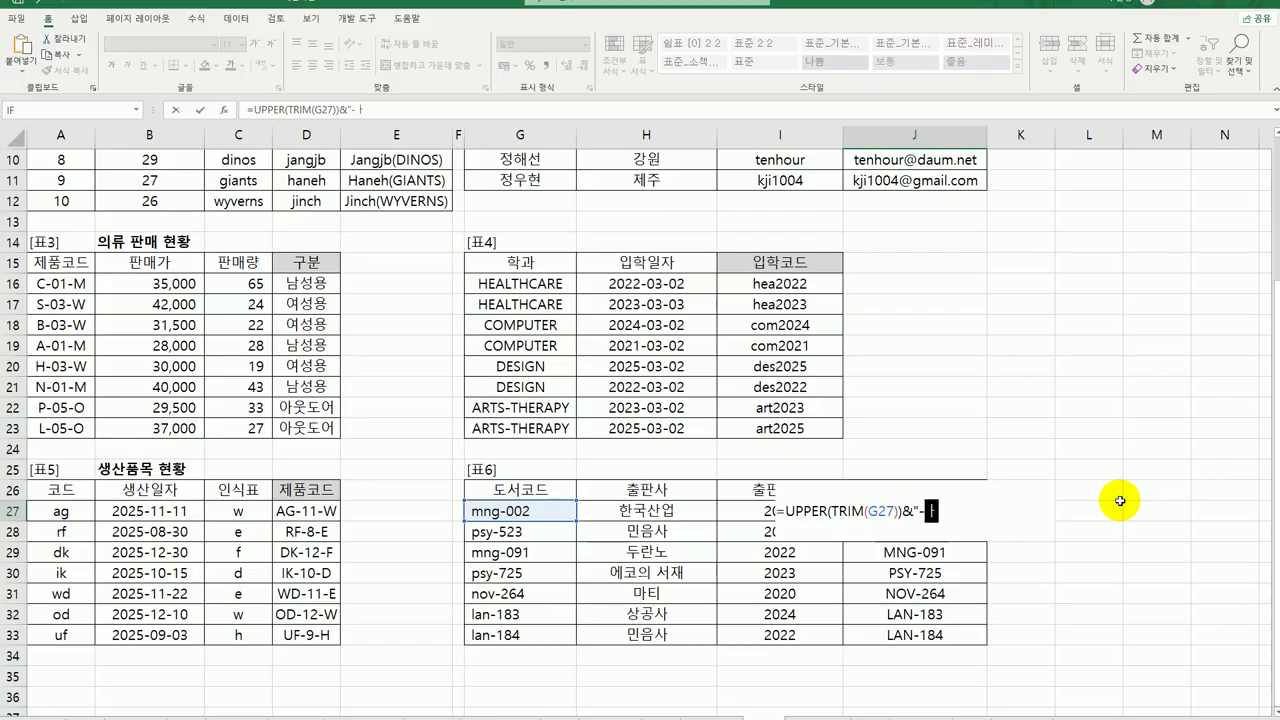
text(KR")
key(Return)
click(983, 517)
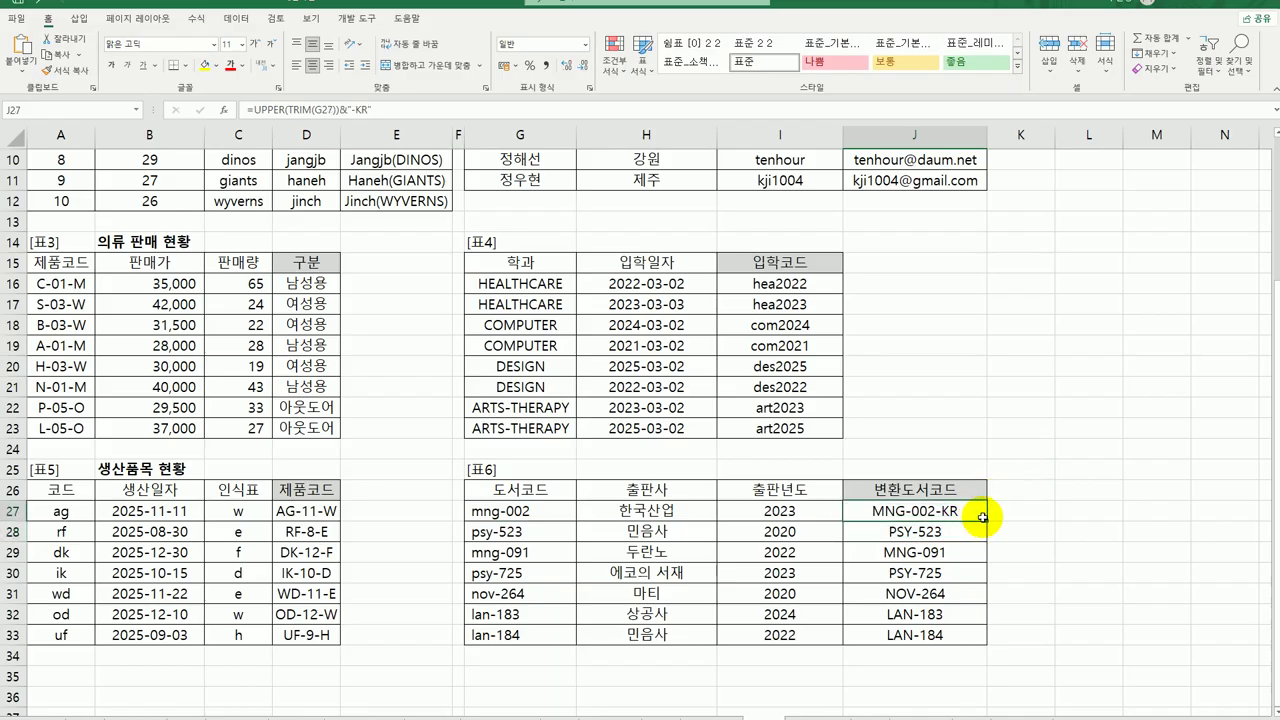
drag(983, 517, 955, 640)
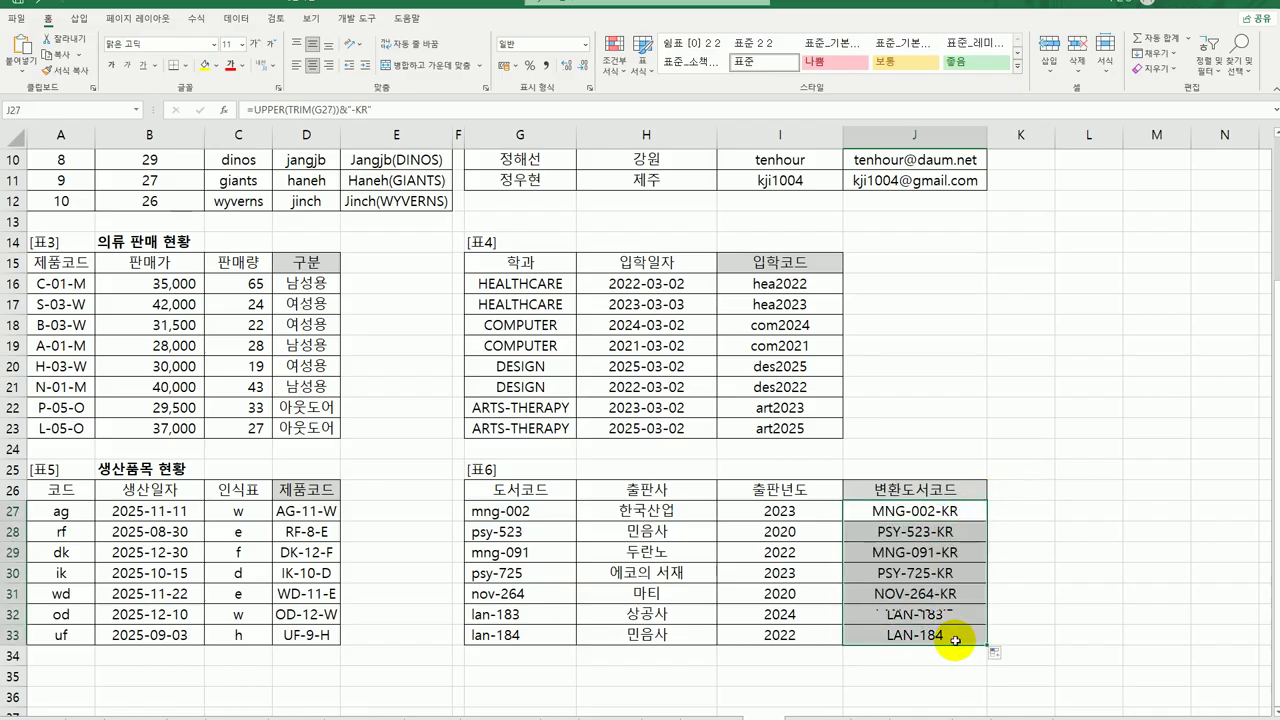
scroll(1040, 634, up, 3)
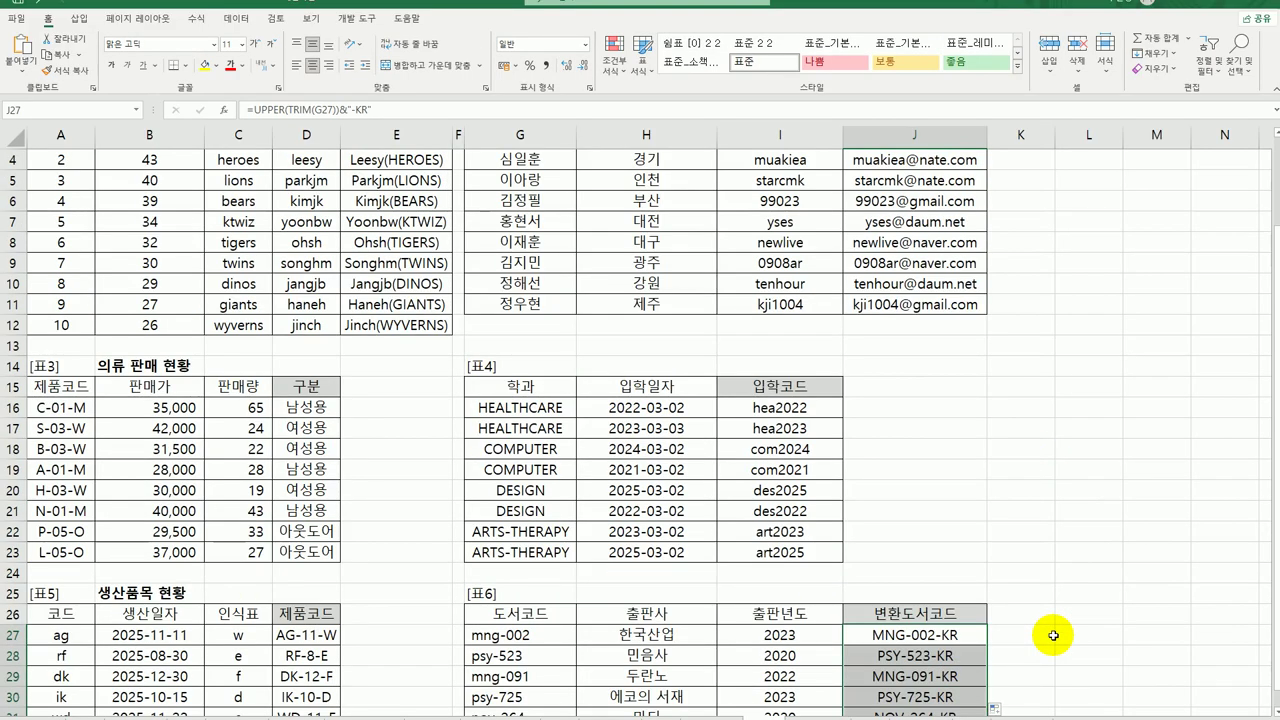
click(1127, 620)
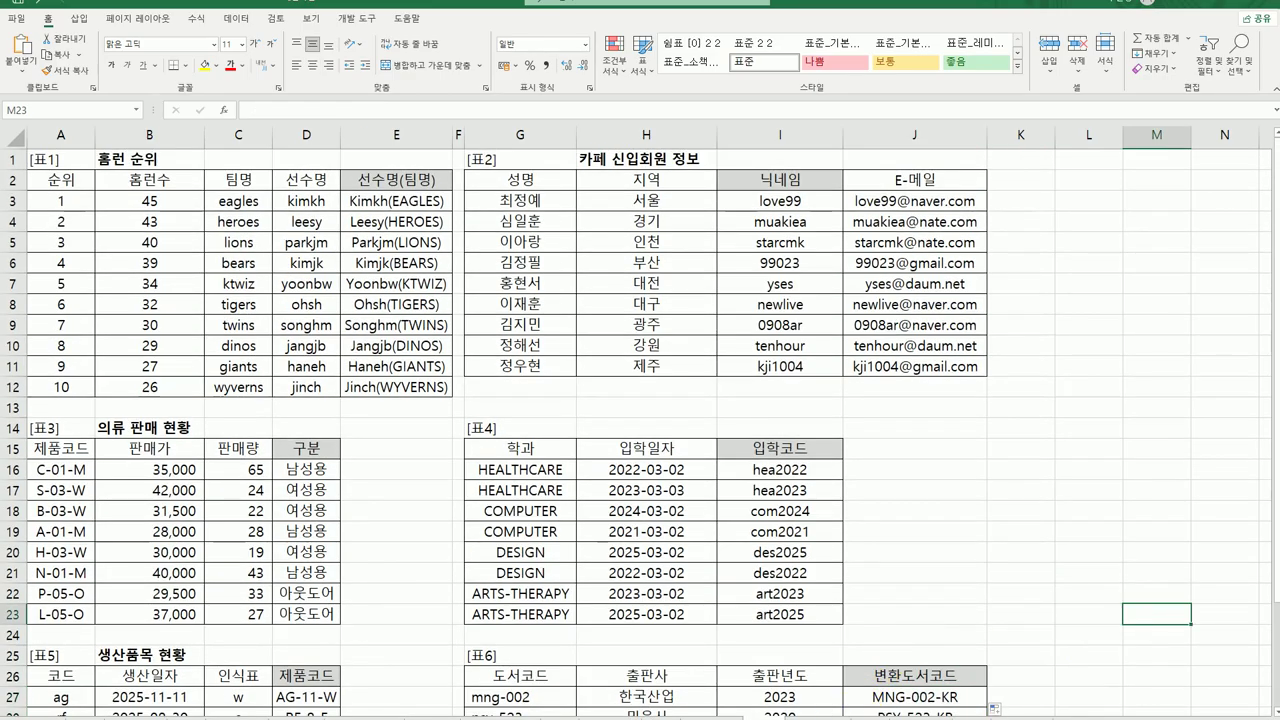
key(ctrl+Home)
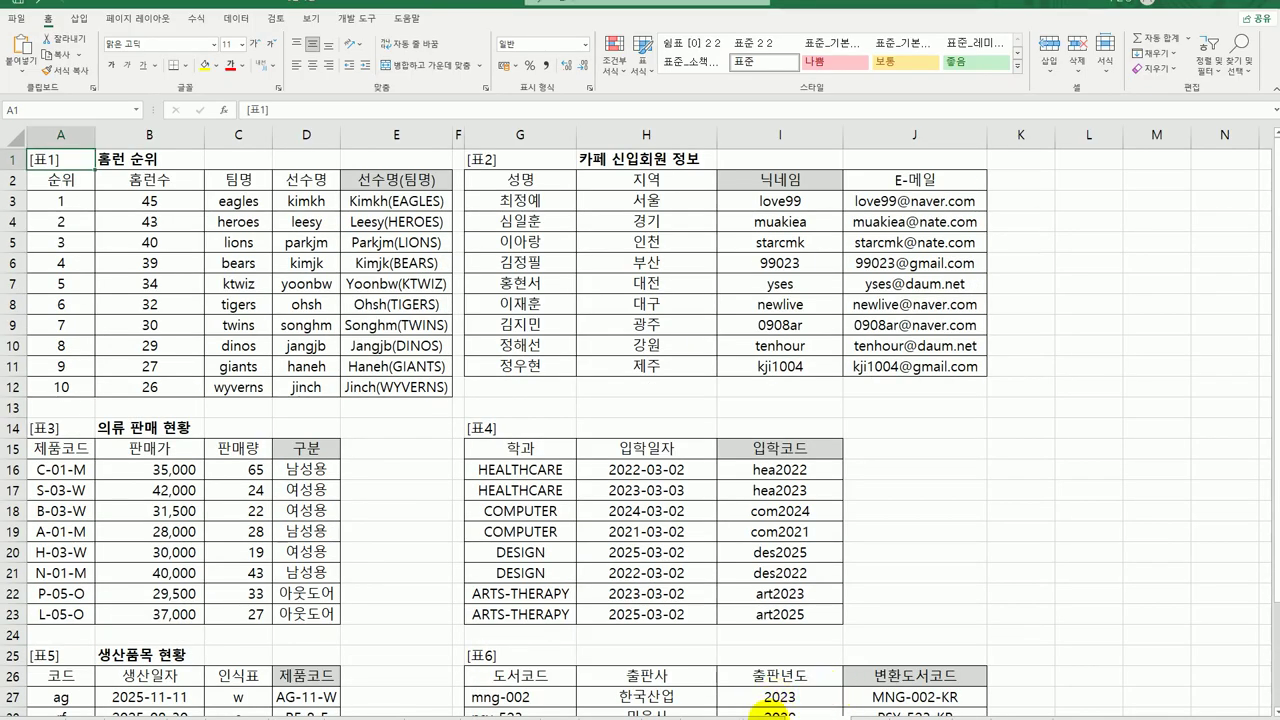
key(ctrl+End)
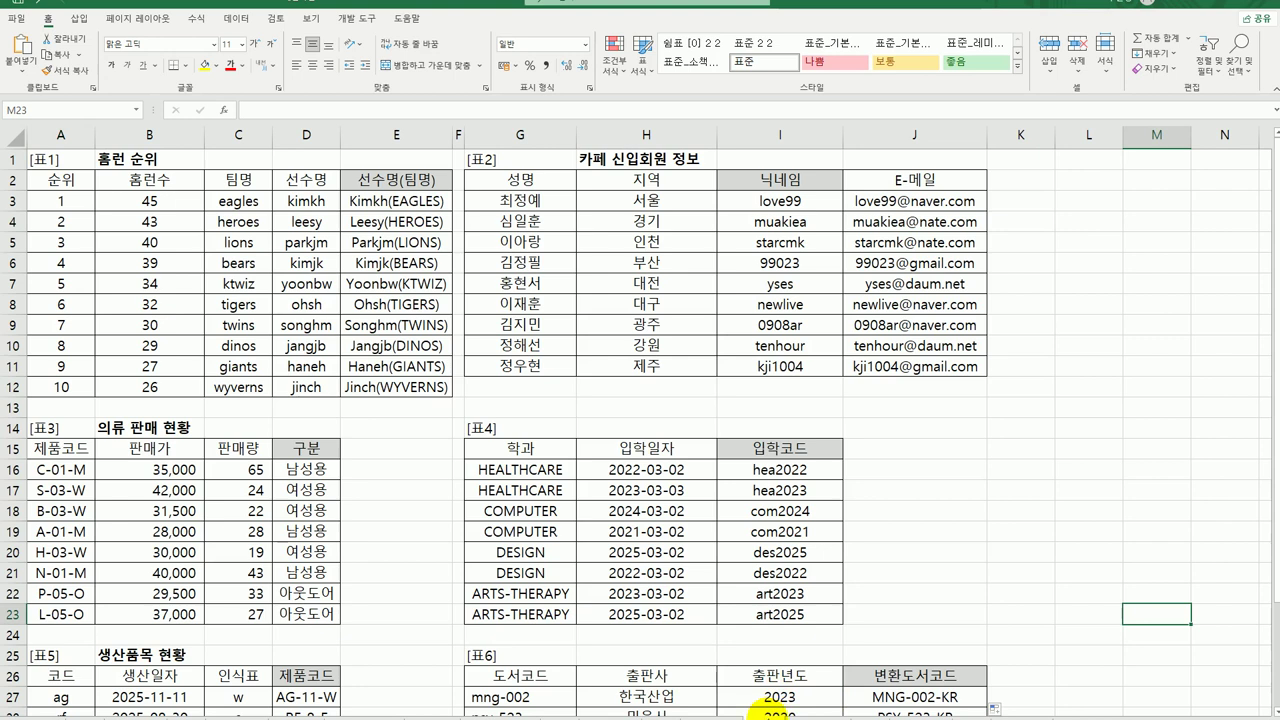